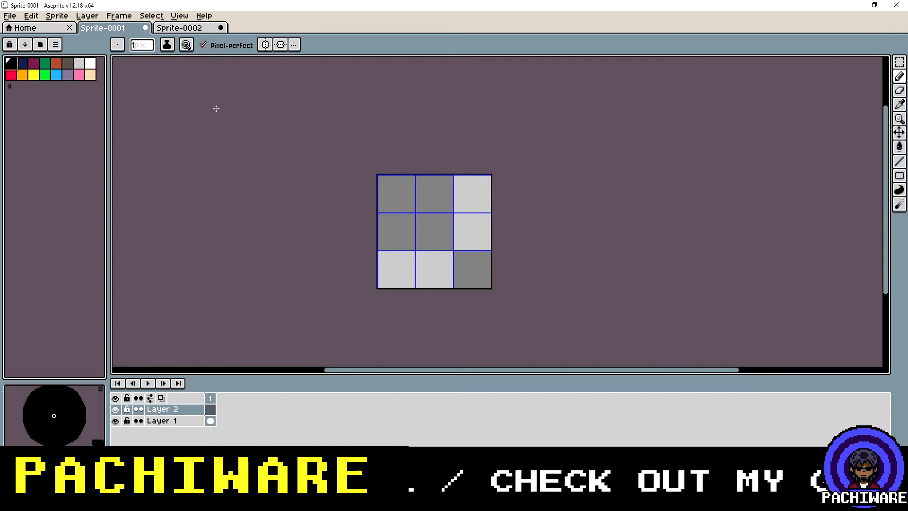
click(151, 18)
mouse_move(185, 19)
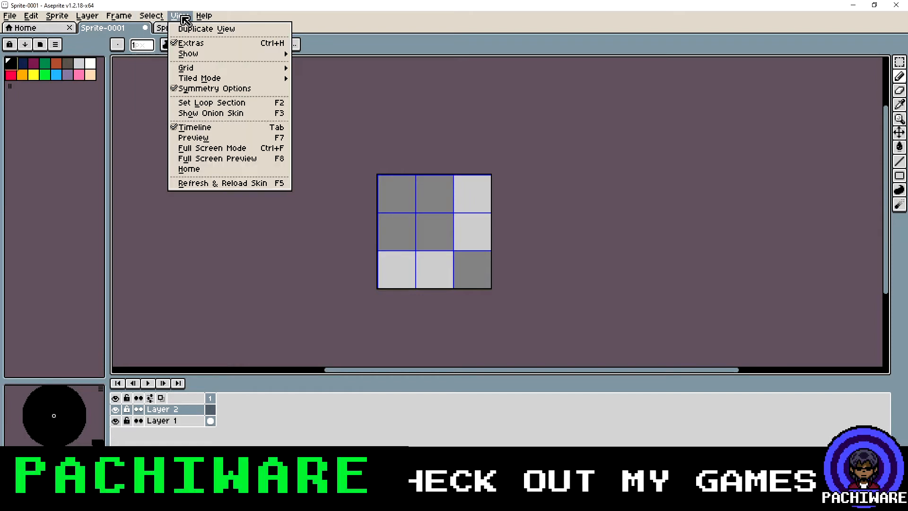
mouse_move(230, 71)
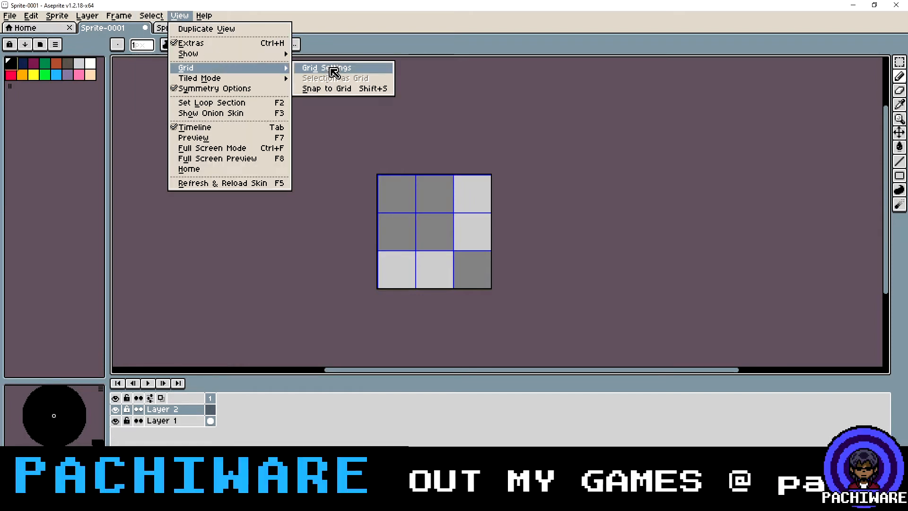
click(575, 212)
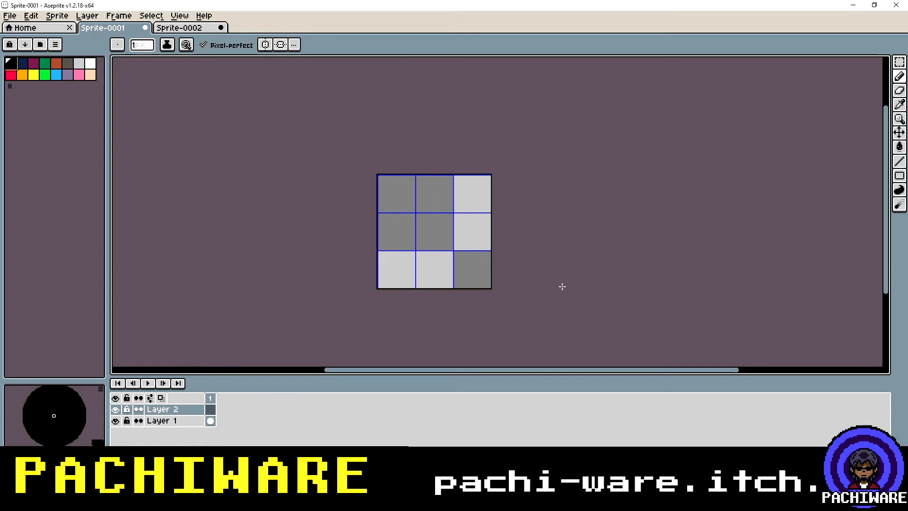
scroll(418, 233, up, 1)
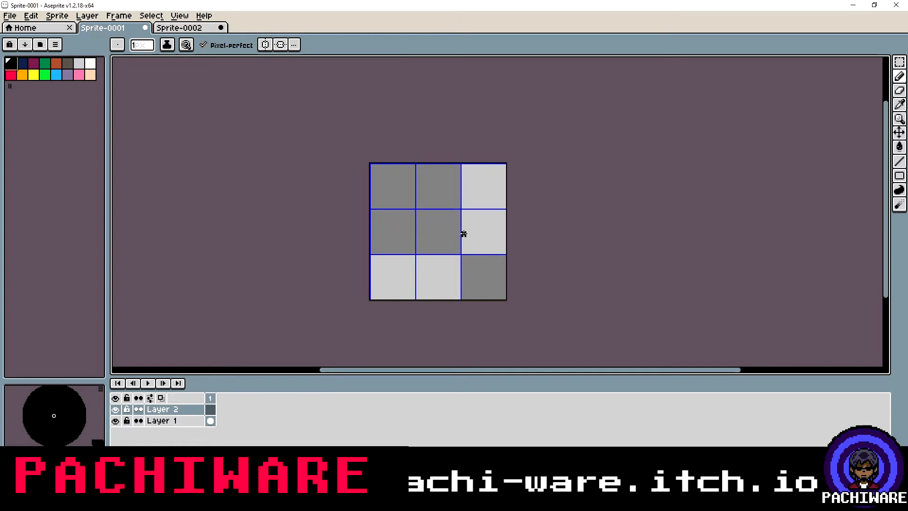
click(40, 45)
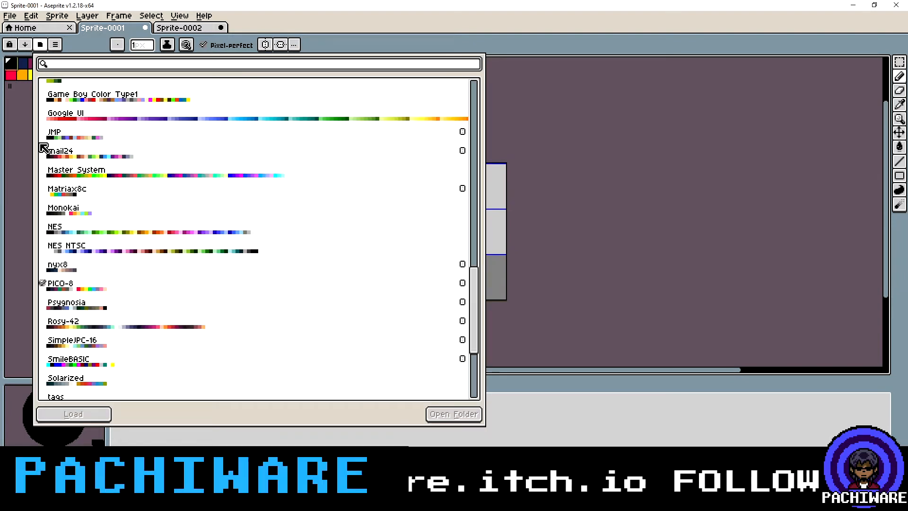
click(25, 141)
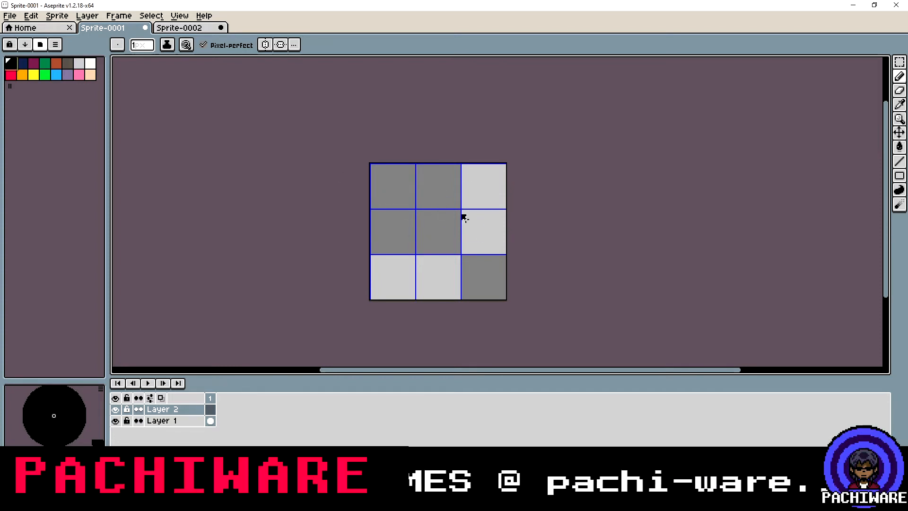
Switch to Sprite-0002 and set its tiled mode to repeat in both axes
click(185, 31)
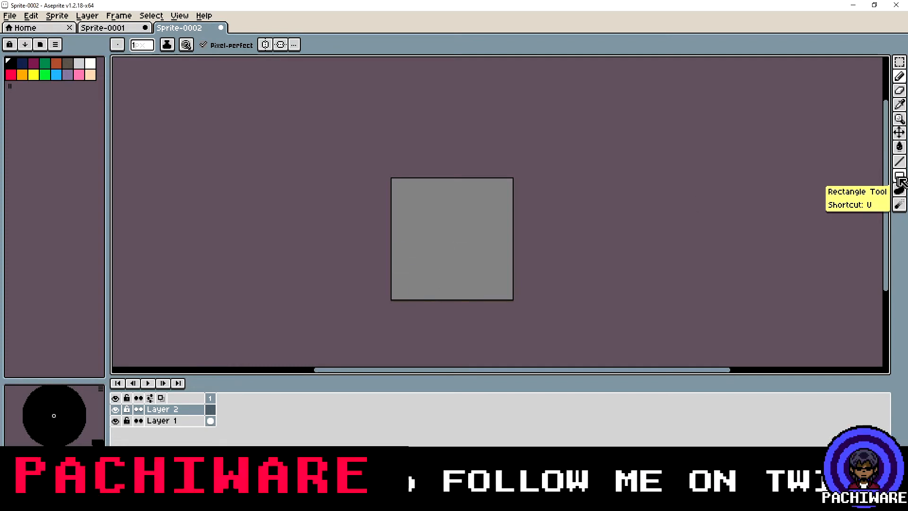
click(182, 16)
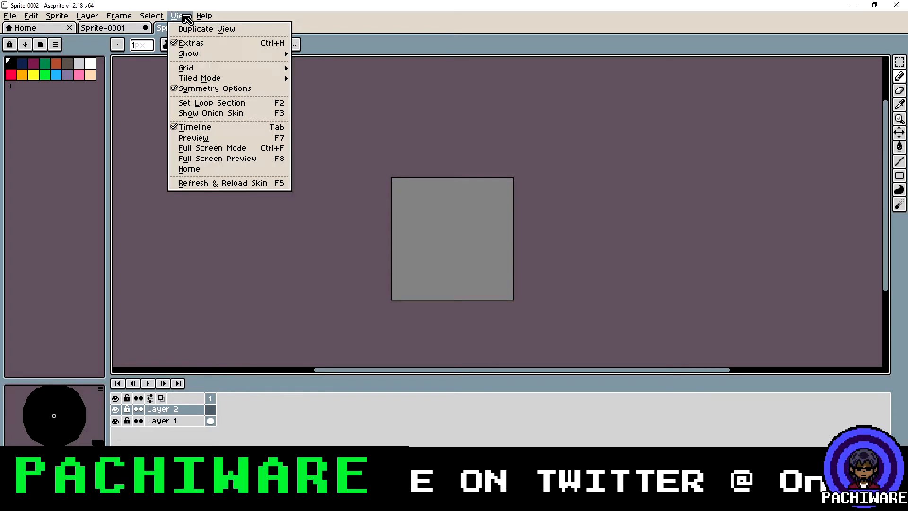
mouse_move(280, 78)
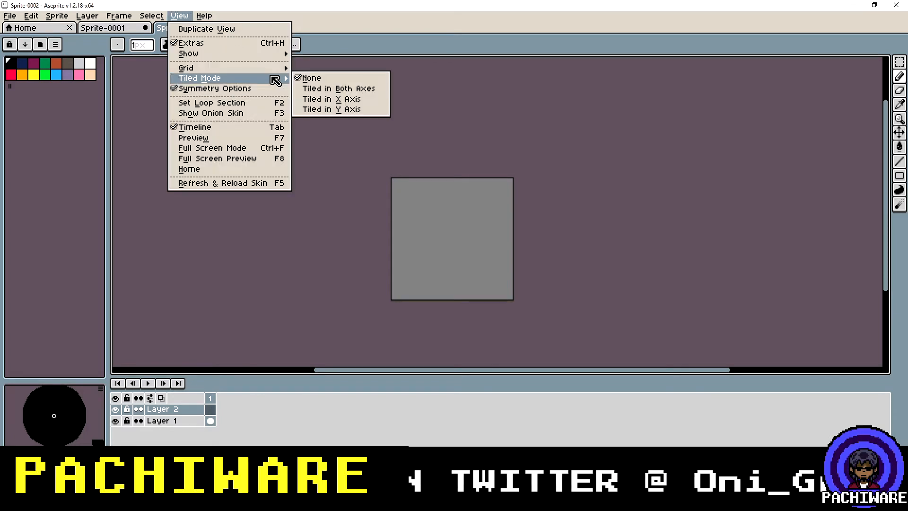
click(373, 89)
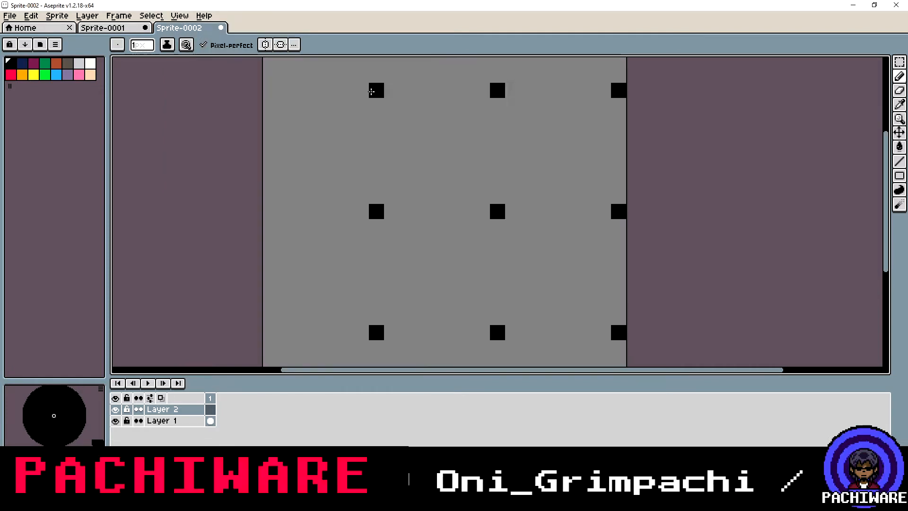
Draw a full-width black horizontal line along the tile's top pixel row
scroll(487, 202, down, 3)
scroll(478, 215, up, 2)
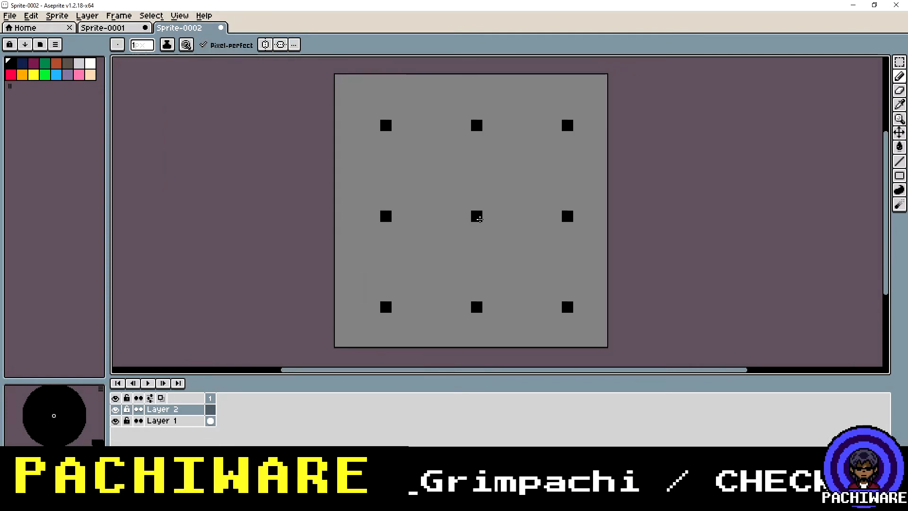
mouse_move(408, 189)
mouse_down()
mouse_move(339, 156)
mouse_move(350, 158)
mouse_move(342, 171)
mouse_move(424, 170)
mouse_up()
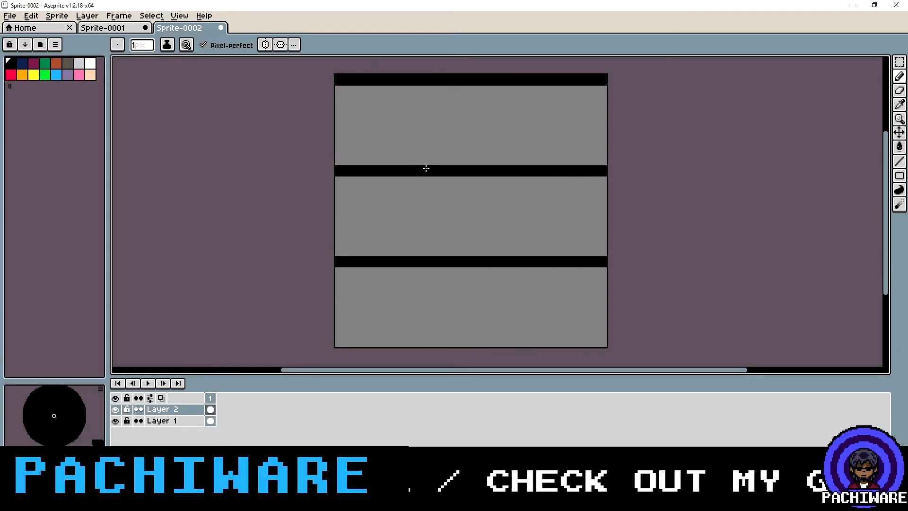
drag(510, 222, 235, 82)
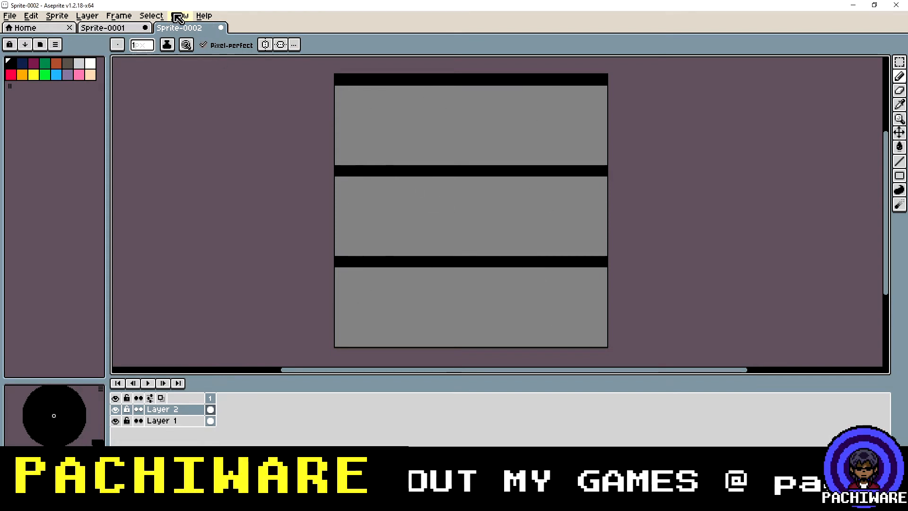
View the single tile with tiled mode set to None, and restore tiling in both axes
click(179, 16)
mouse_move(236, 79)
click(330, 82)
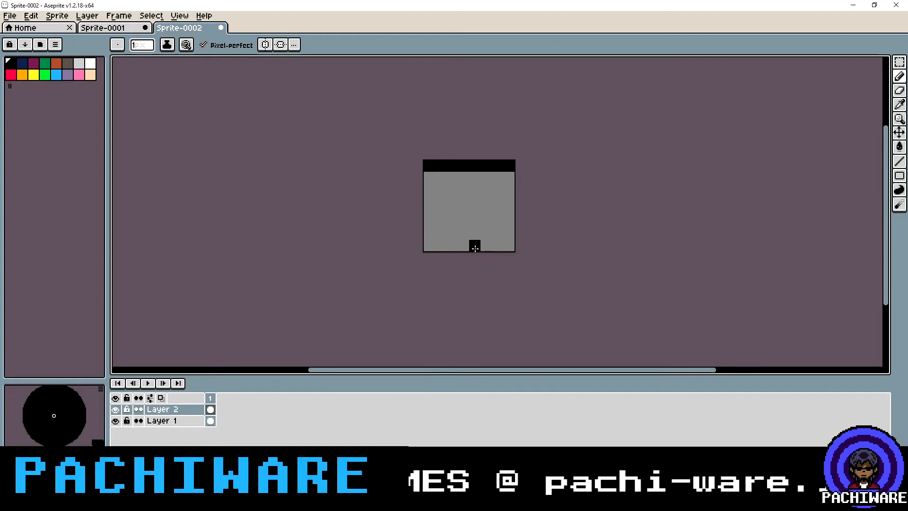
click(179, 15)
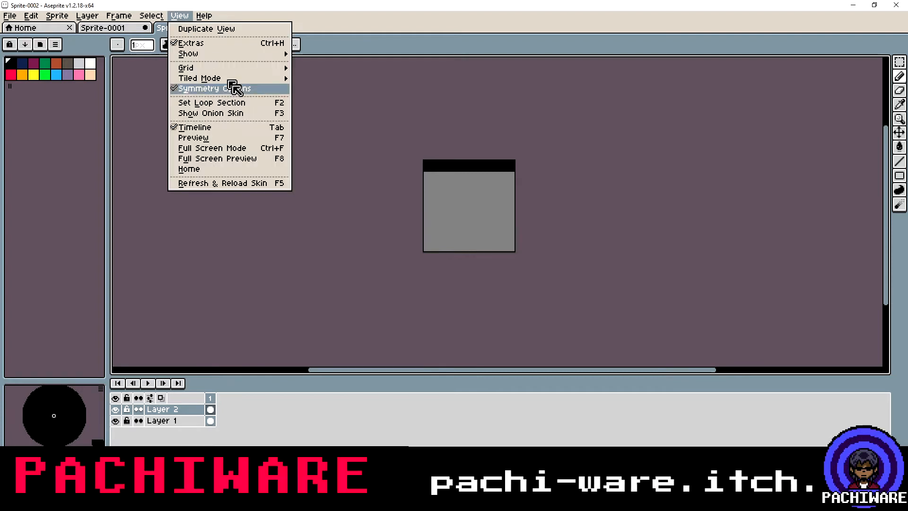
mouse_move(236, 81)
click(339, 89)
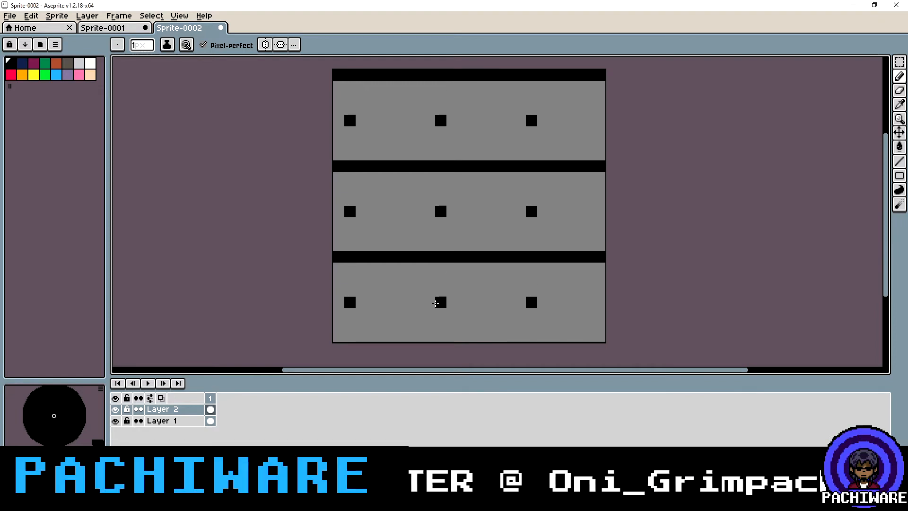
Try a black vertical line down the tile's left edge, and undo all the black lines on the tile
drag(425, 335, 427, 268)
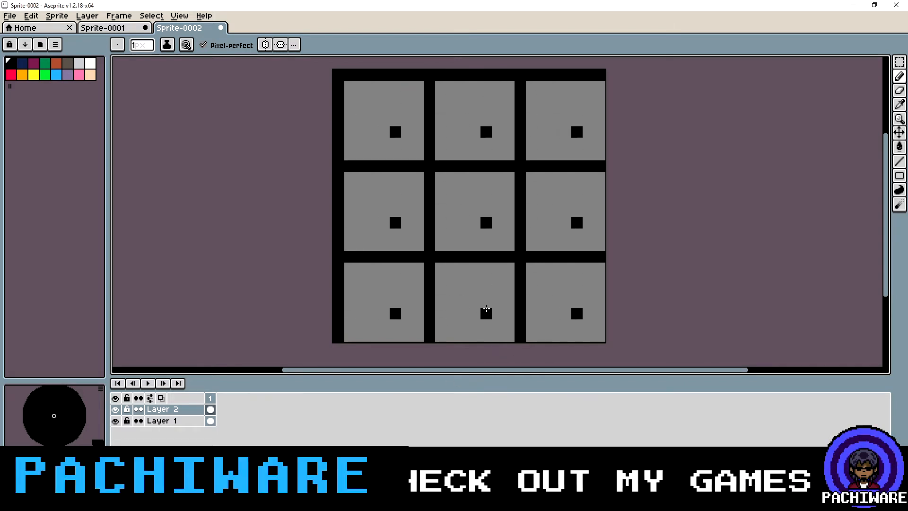
key(ctrl+z)
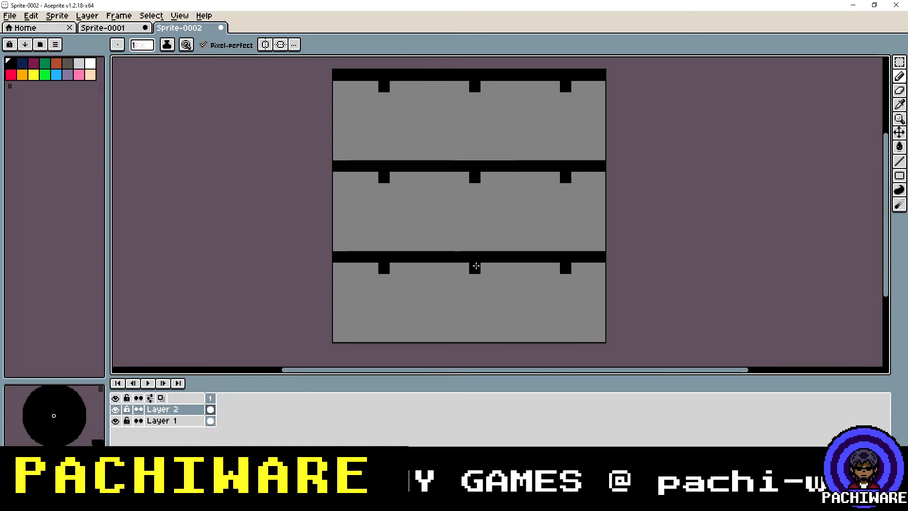
mouse_move(474, 268)
mouse_down()
mouse_move(464, 325)
mouse_move(473, 337)
mouse_move(489, 299)
mouse_up()
key(ctrl+z)
key(ctrl+z)
key(ctrl+z)
key(ctrl+z)
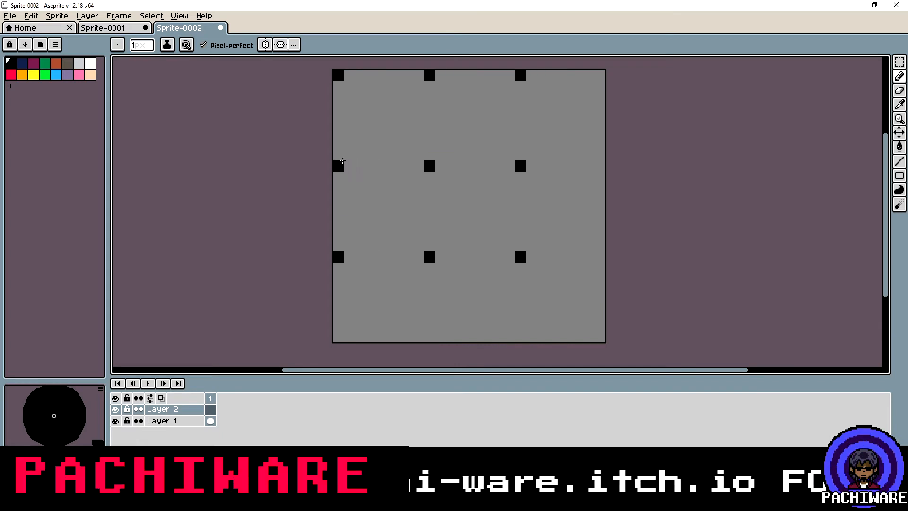
Draw full-width black horizontal lines along the tile's first and fifth pixel rows to form two brick rows
mouse_move(342, 163)
mouse_down()
mouse_move(419, 155)
mouse_move(402, 163)
mouse_up()
key(ctrl+z)
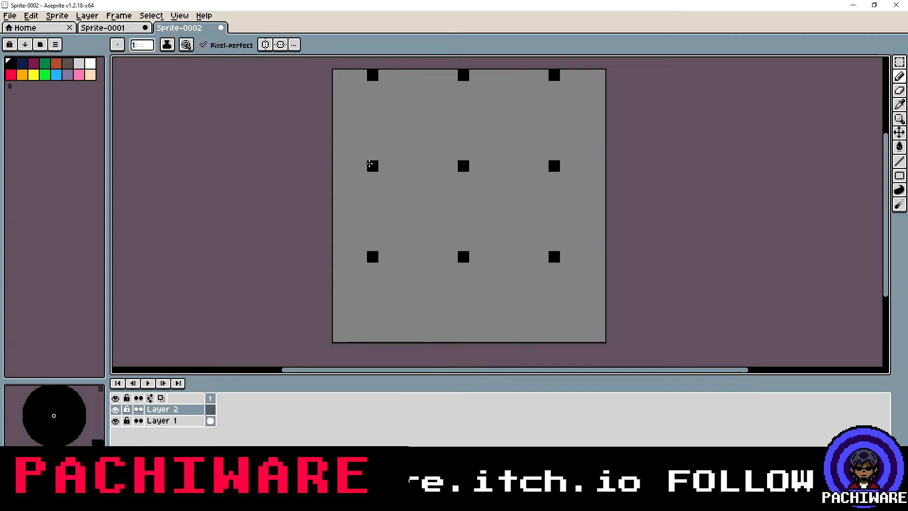
drag(338, 164, 418, 163)
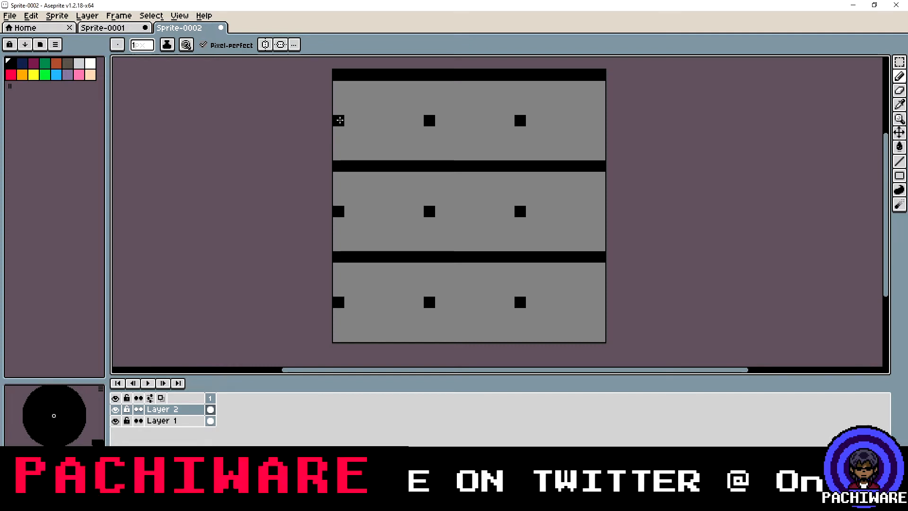
drag(337, 120, 421, 121)
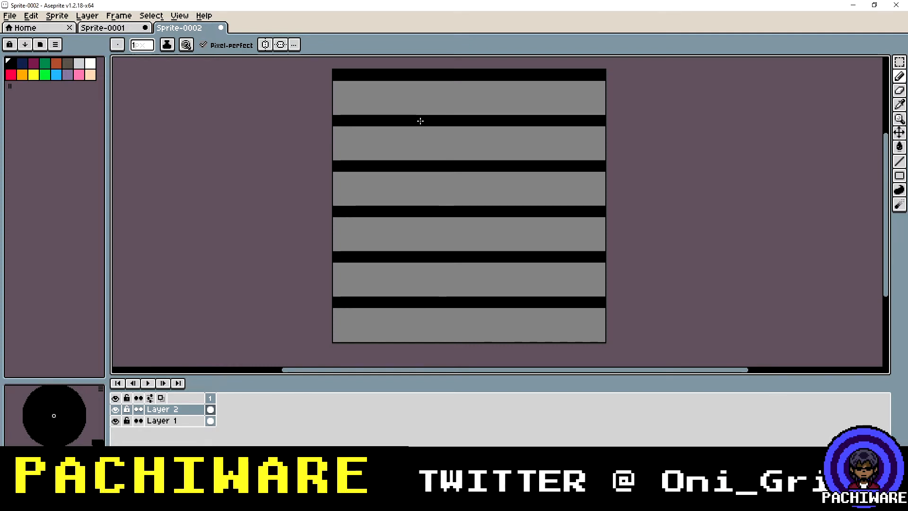
Check the two horizontal lines on the untiled sprite, and turn tiling in both axes back on
click(179, 16)
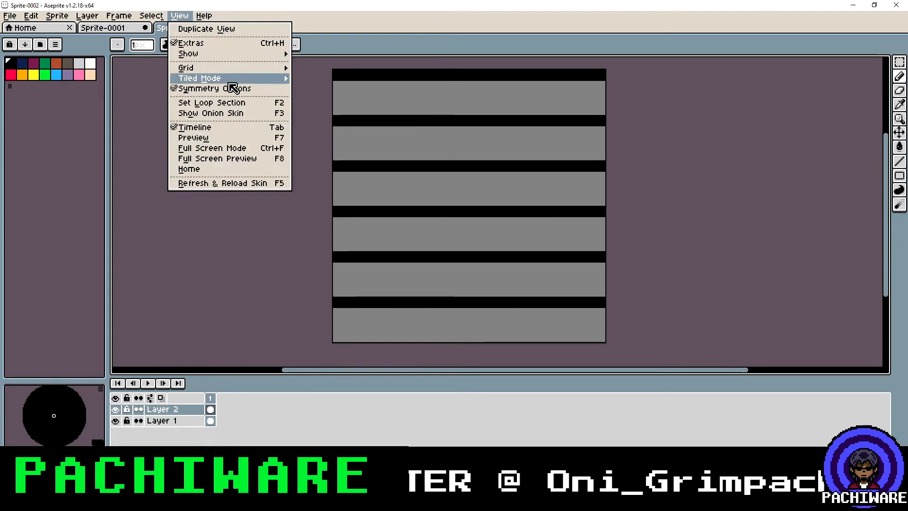
click(312, 75)
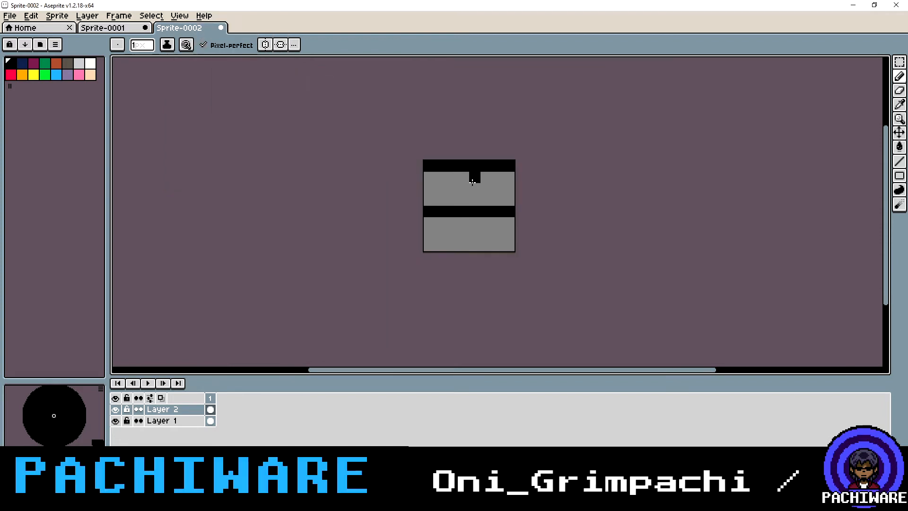
click(180, 16)
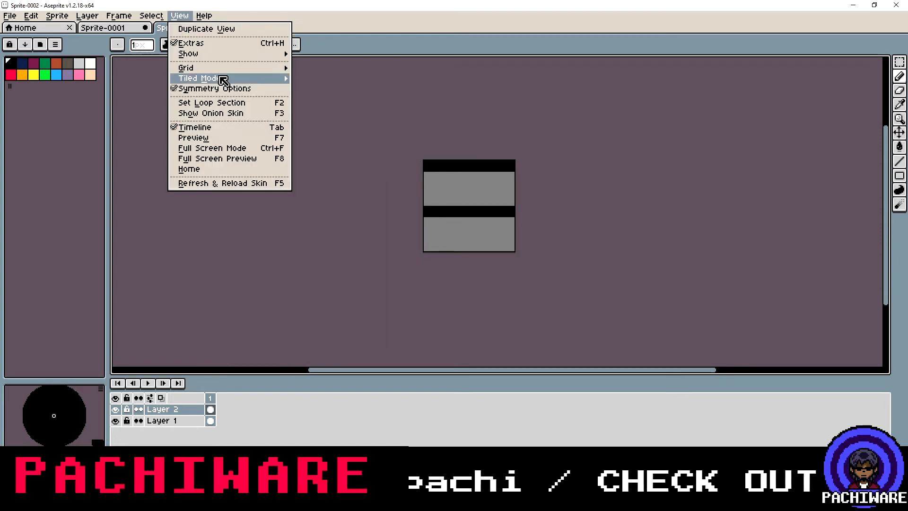
mouse_move(223, 79)
click(331, 89)
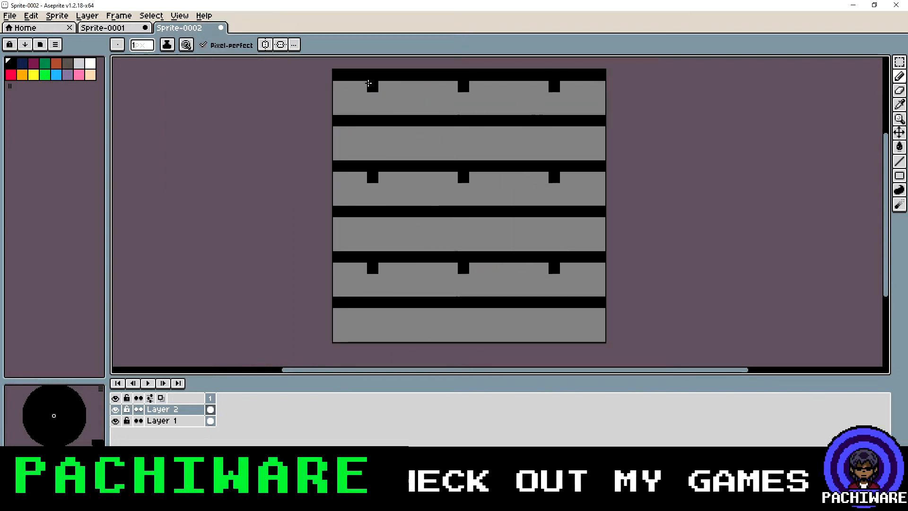
Draw black vertical brick joints in the fourth pixel column of the upper brick row and the rightmost column of the lower row
drag(369, 84, 372, 109)
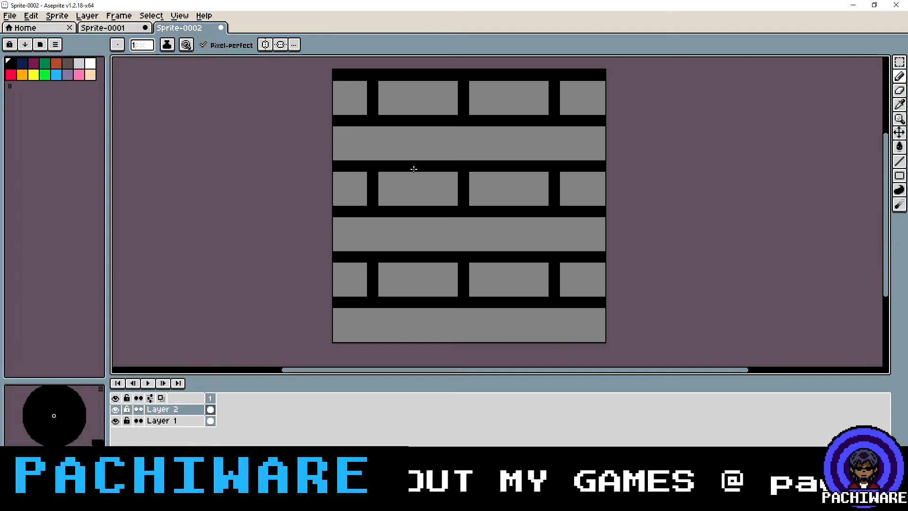
drag(373, 127, 375, 149)
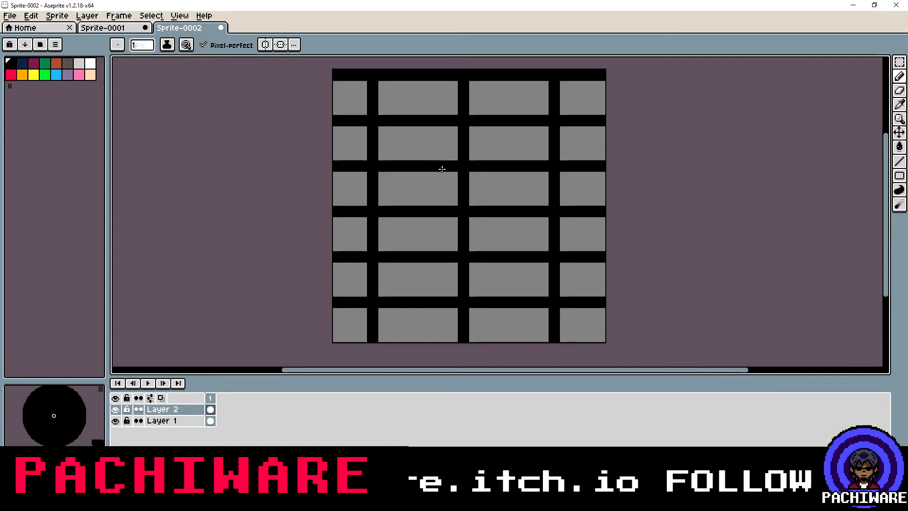
key(ctrl)
key(ctrl)
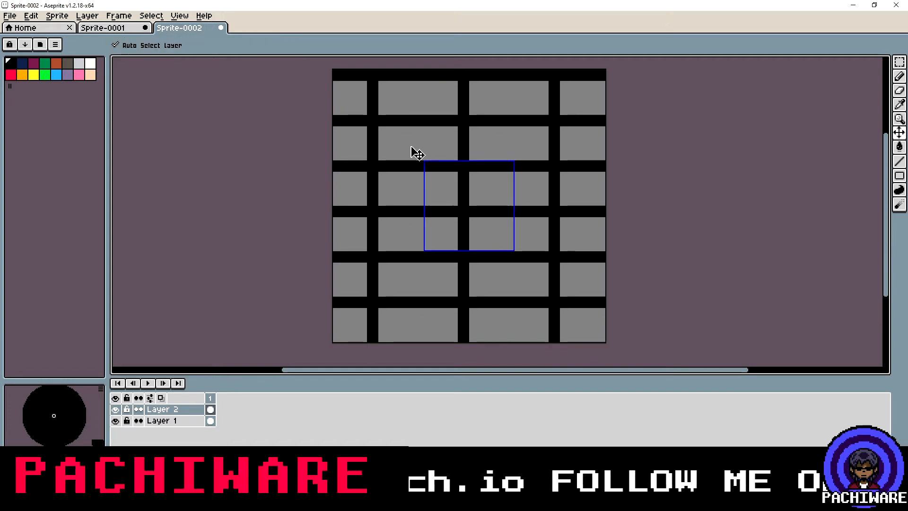
key(ctrl)
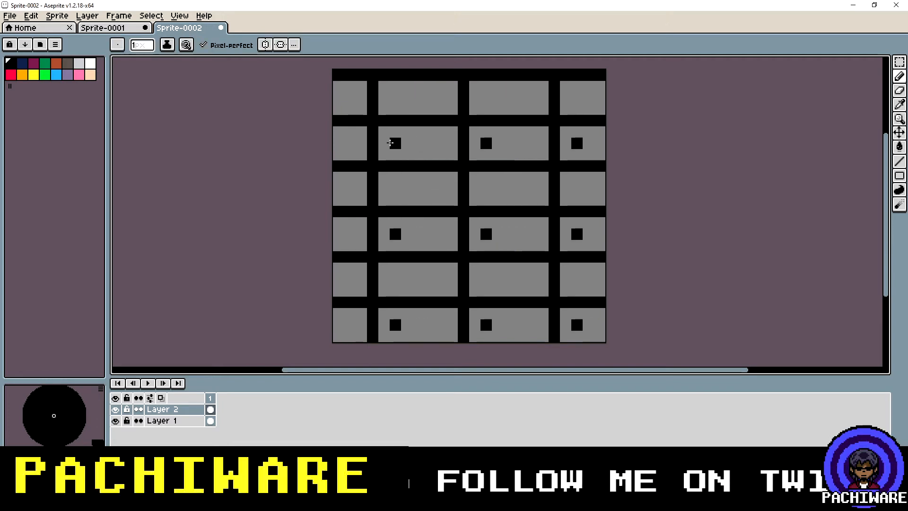
key(ctrl+z)
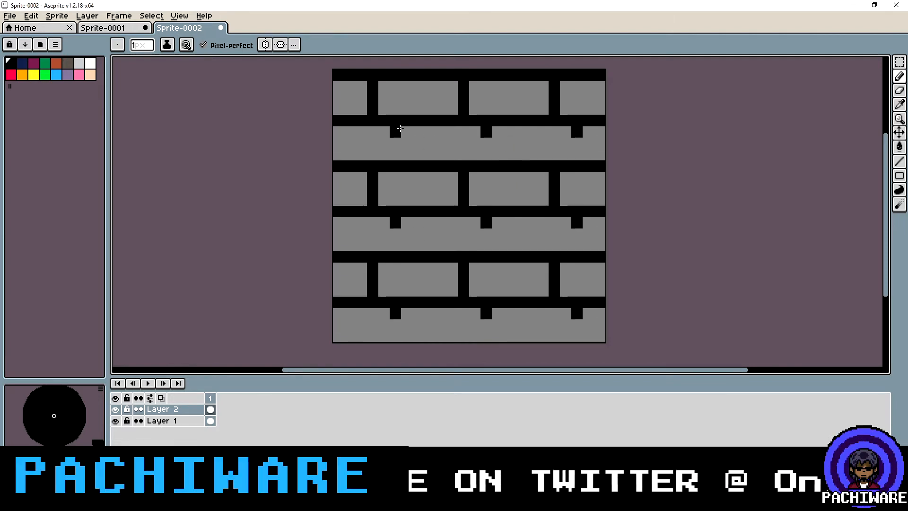
drag(400, 128, 465, 162)
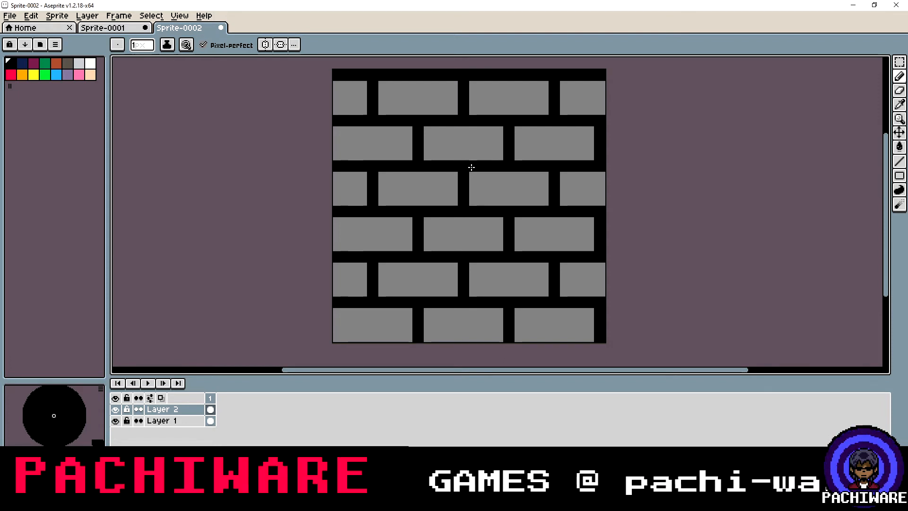
click(40, 44)
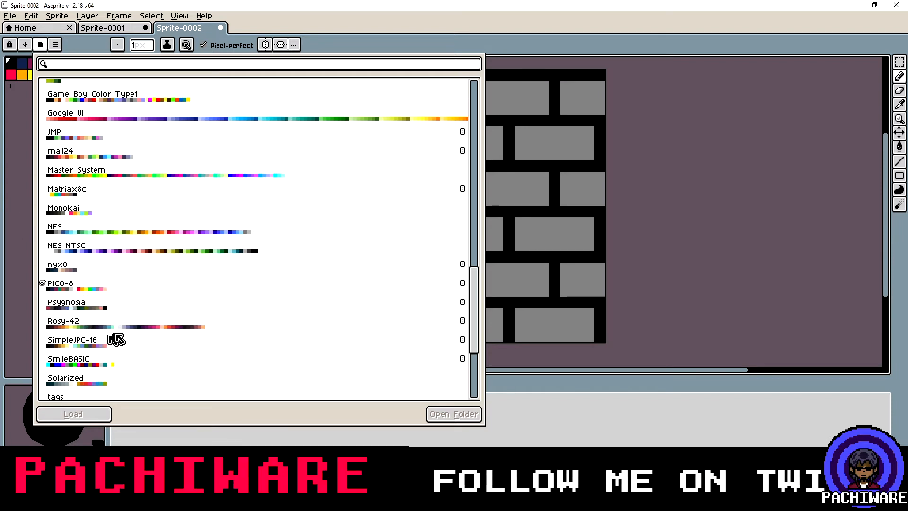
click(24, 169)
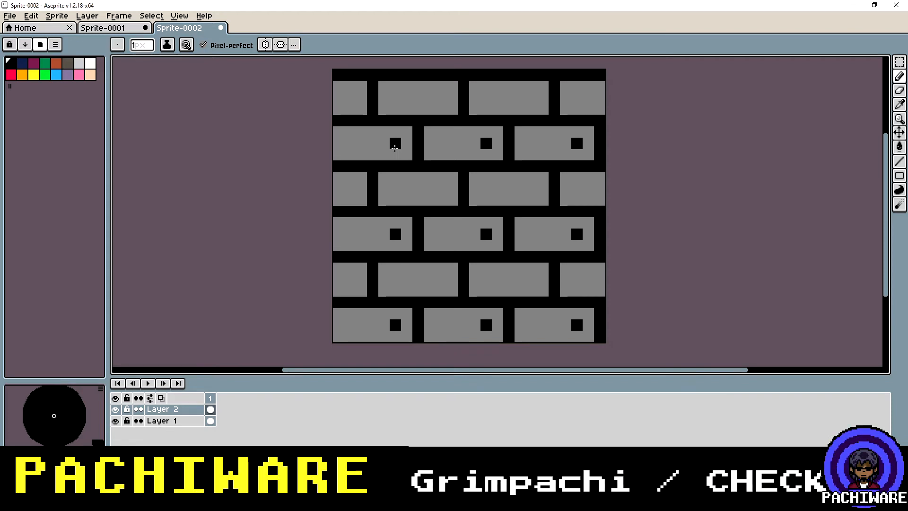
Add a red pixel in the tile's bottom row, near the middle of the lower brick
click(11, 75)
click(372, 159)
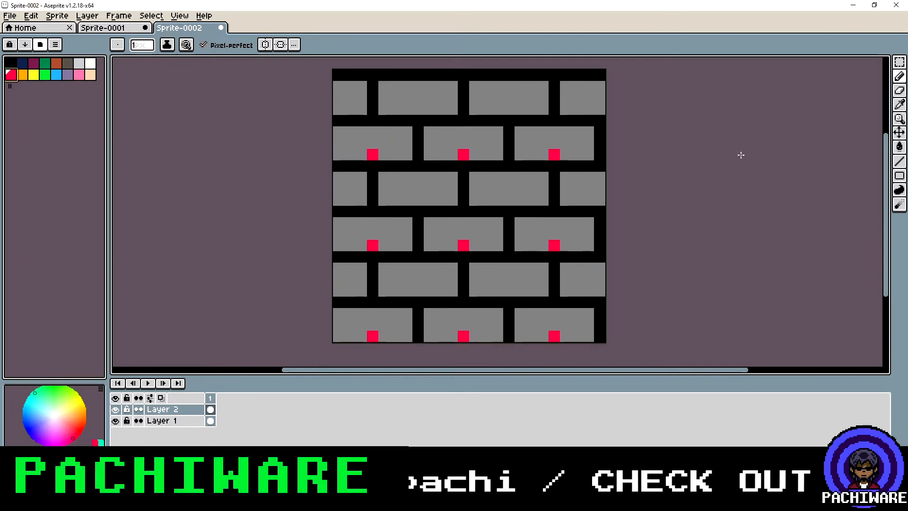
Fill all the bricks in both rows of the tile with red using the Paint Bucket, leaving the joints black
click(900, 147)
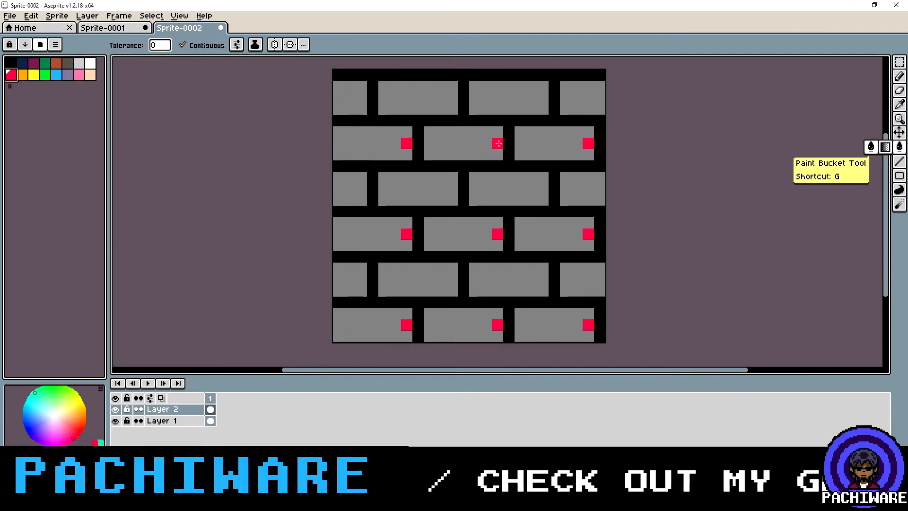
click(498, 144)
click(487, 189)
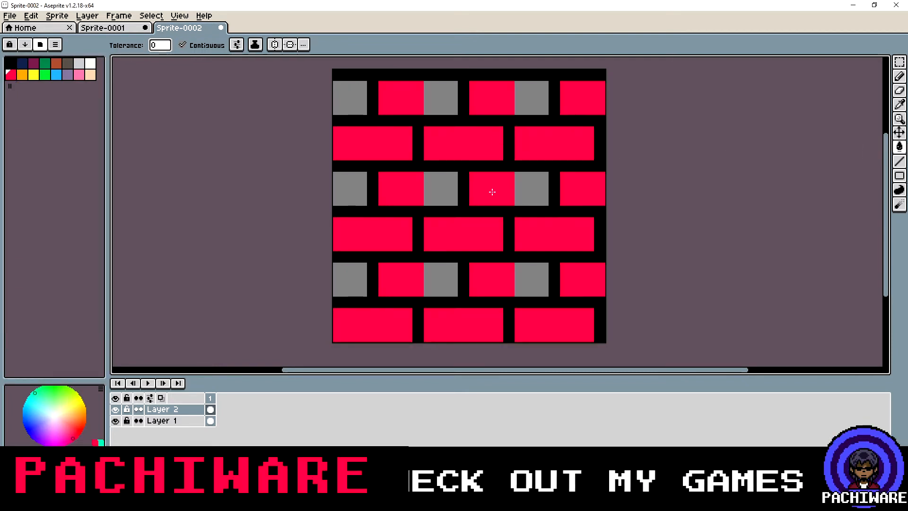
click(525, 194)
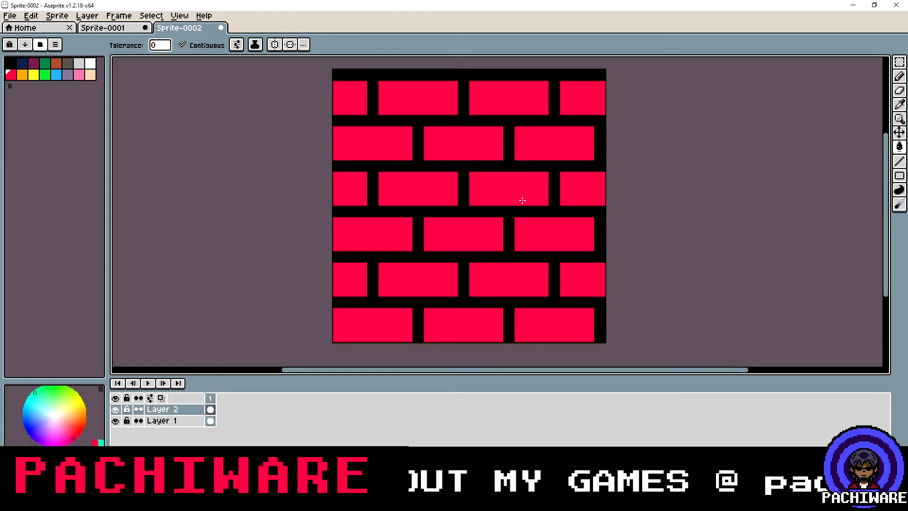
Turn tiled mode off, then select and copy the whole brick tile
click(179, 16)
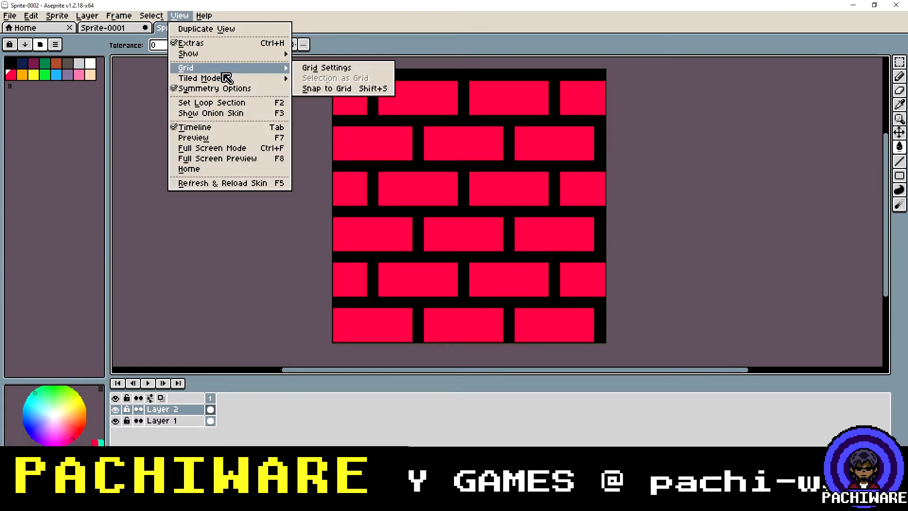
mouse_move(232, 80)
click(321, 78)
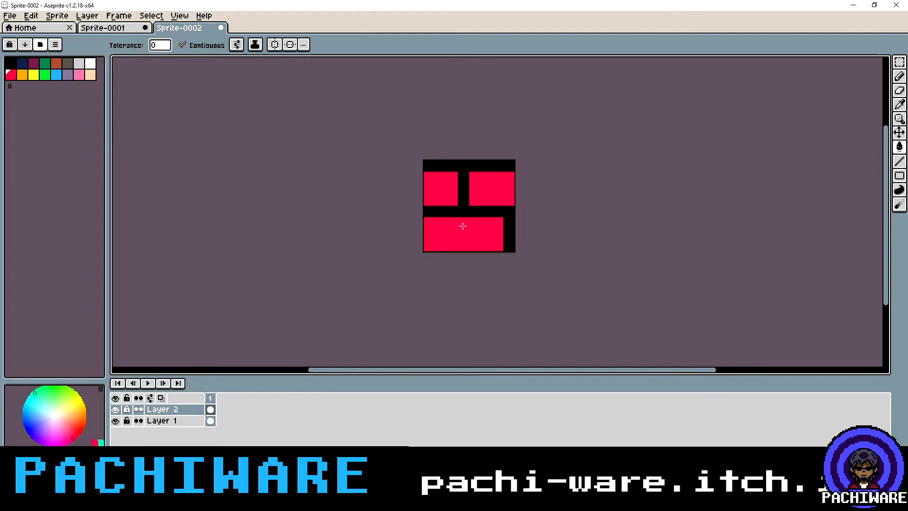
key(m)
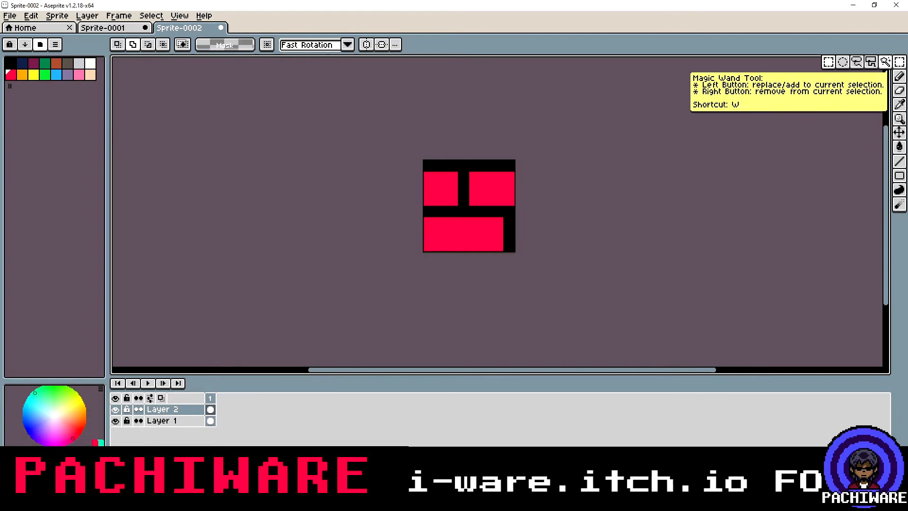
drag(429, 165, 516, 253)
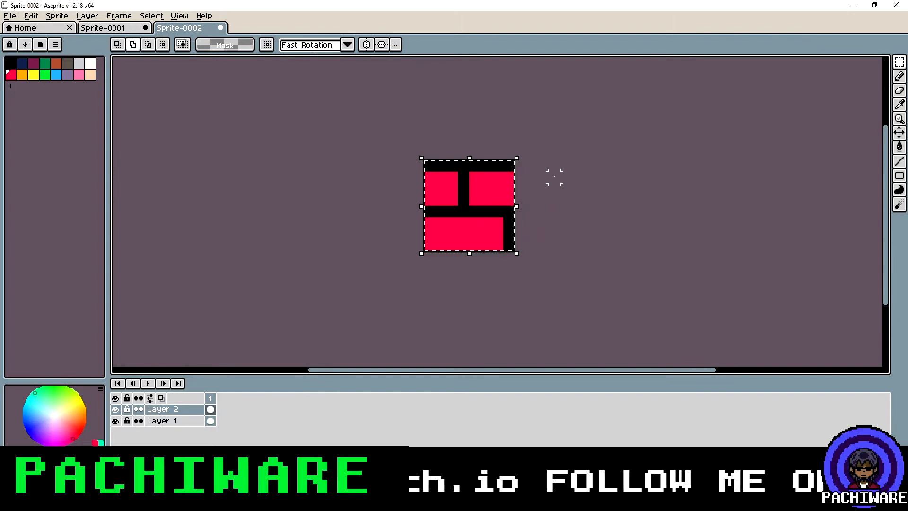
Paste the brick tile into Sprite-0001 and place it in the centre cell of the three-by-three grid
click(106, 30)
key(ctrl+v)
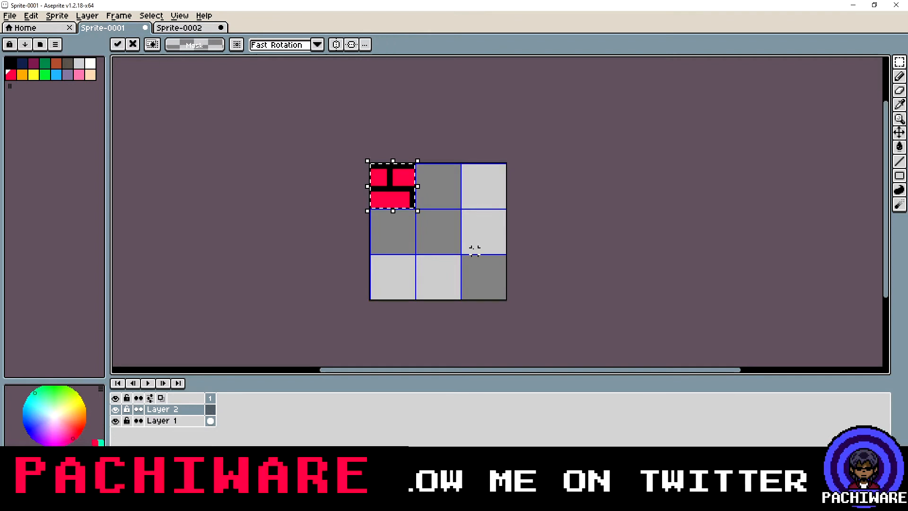
drag(395, 178, 441, 219)
Paste further copies of the brick tile to fill the remaining cells of the grid's upper and middle rows
key(ctrl+v)
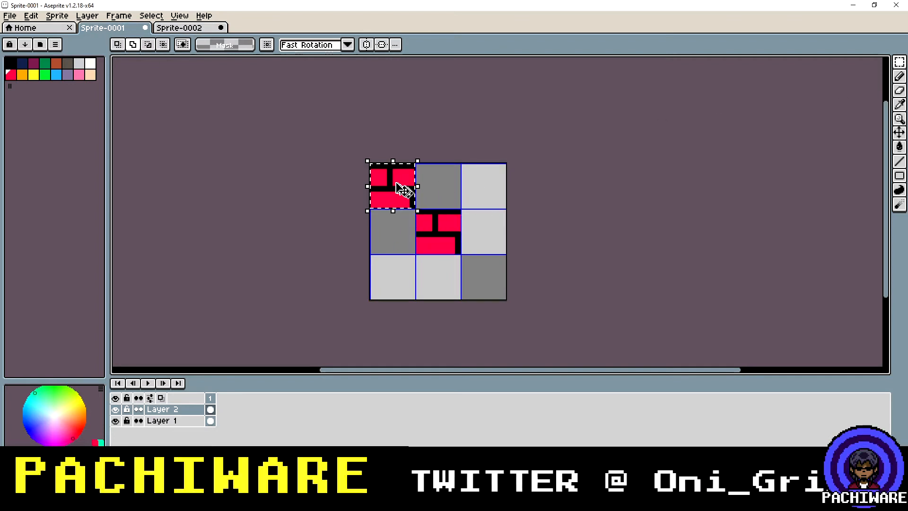
drag(397, 178, 442, 193)
key(ctrl+v)
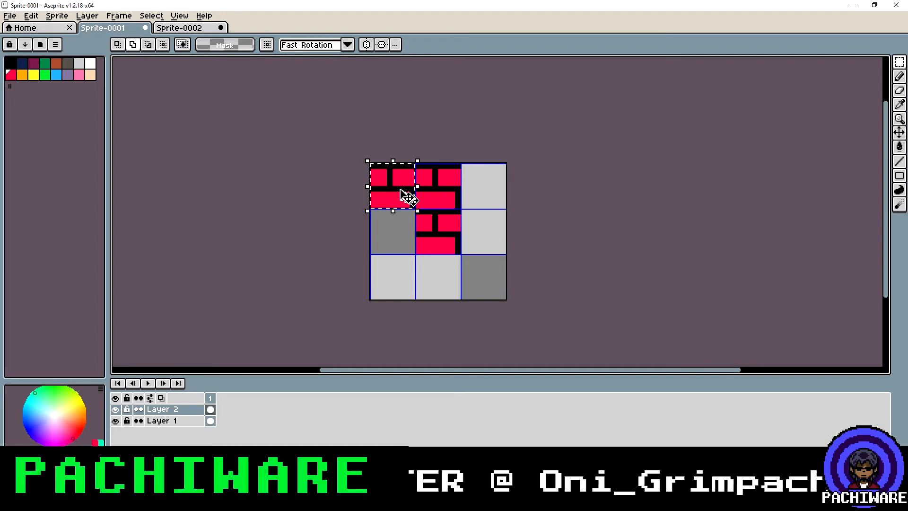
drag(401, 189, 488, 192)
key(ctrl+v)
drag(408, 201, 421, 243)
key(ctrl+v)
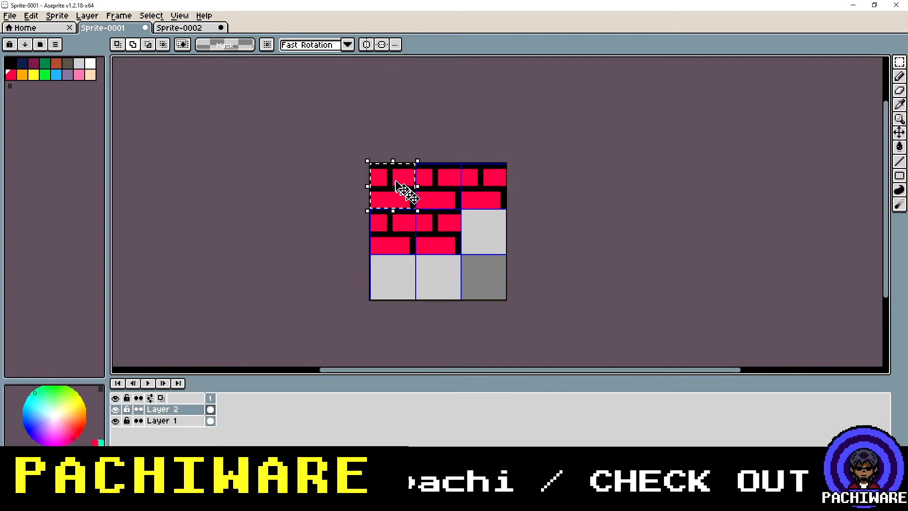
drag(406, 190, 501, 239)
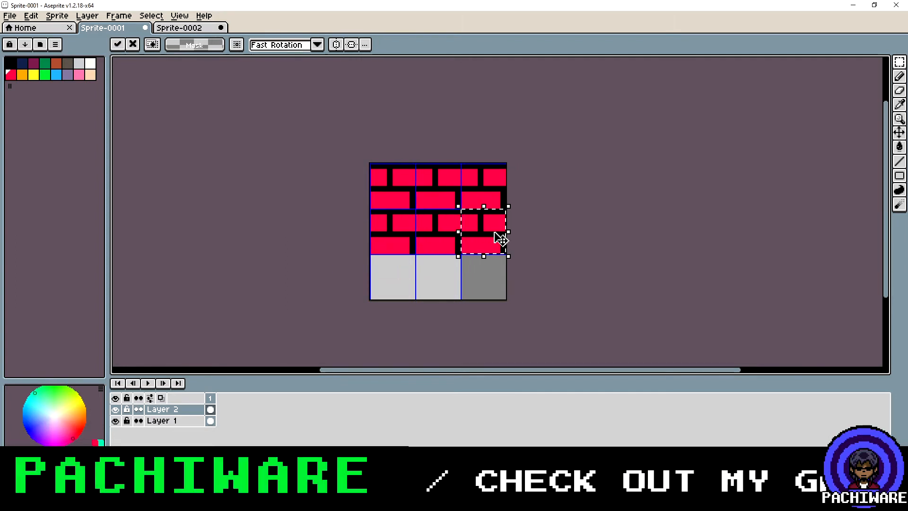
Paste three more copies of the brick tile into the cells of the grid's lowest row
key(ctrl+v)
drag(413, 195, 403, 280)
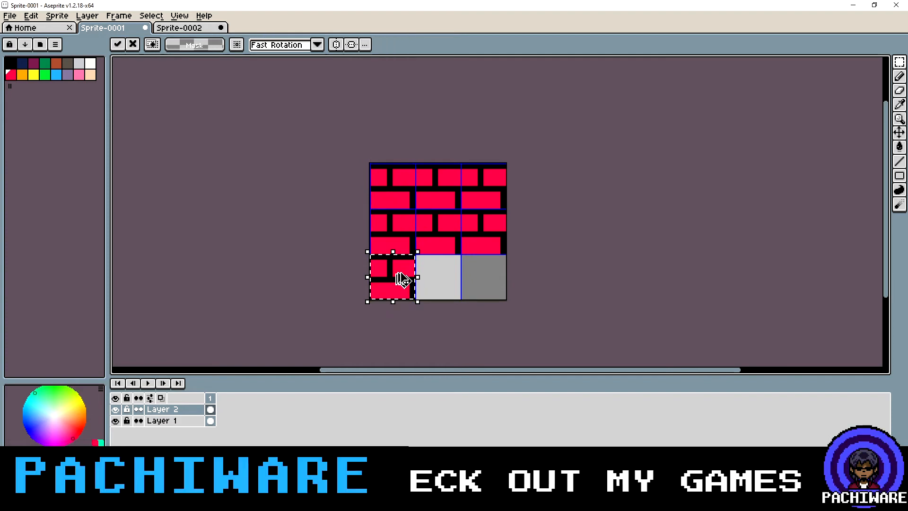
key(ctrl+v)
drag(405, 199, 452, 284)
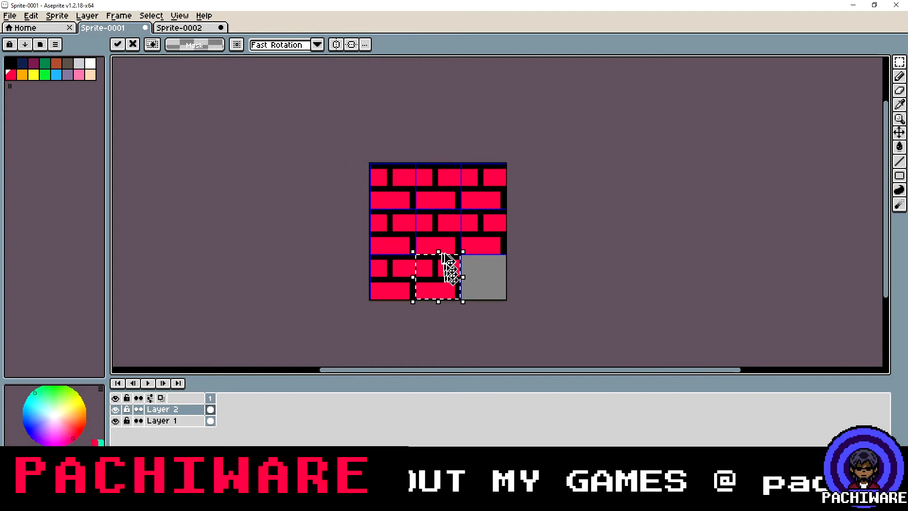
key(ctrl+v)
drag(410, 195, 492, 286)
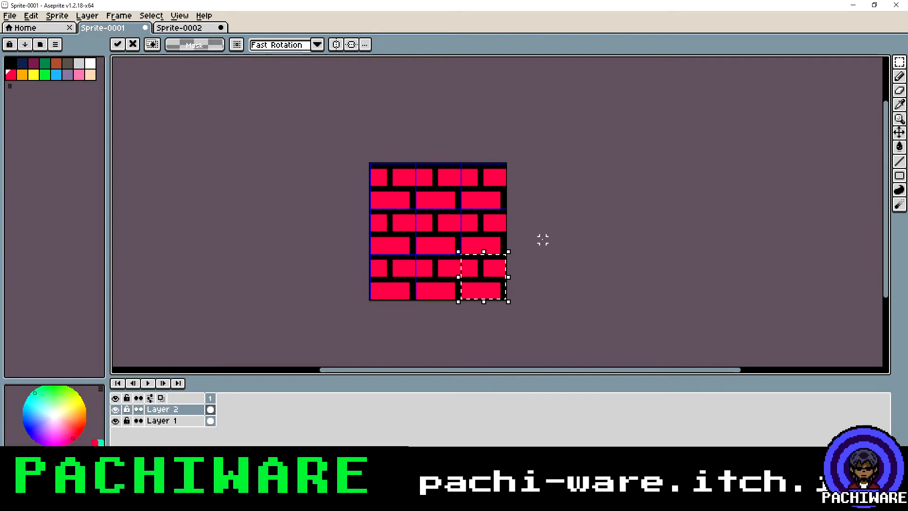
Undo the pasted copies around the centre cell, keeping only the brick tile in the centre
key(ctrl+z)
key(ctrl+z)
key(ctrl+z)
key(ctrl+z)
key(ctrl+z)
key(ctrl+z)
key(ctrl+z)
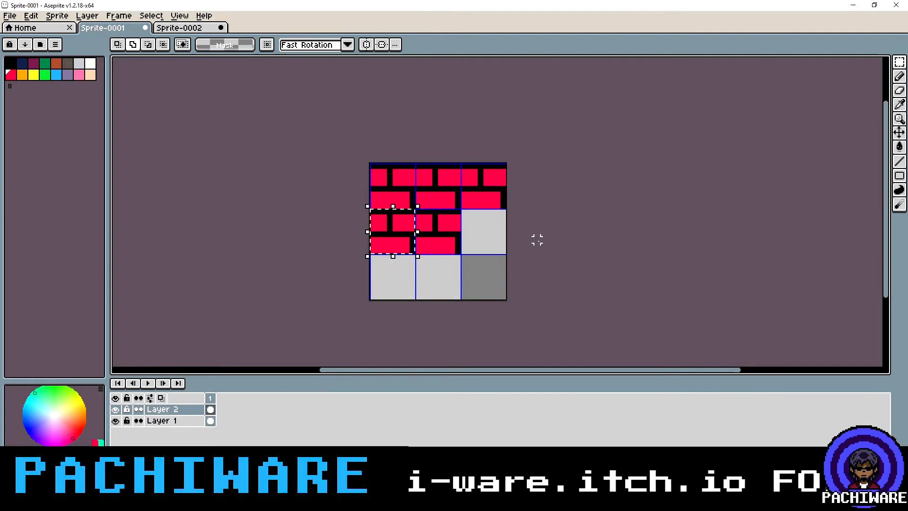
key(ctrl+z)
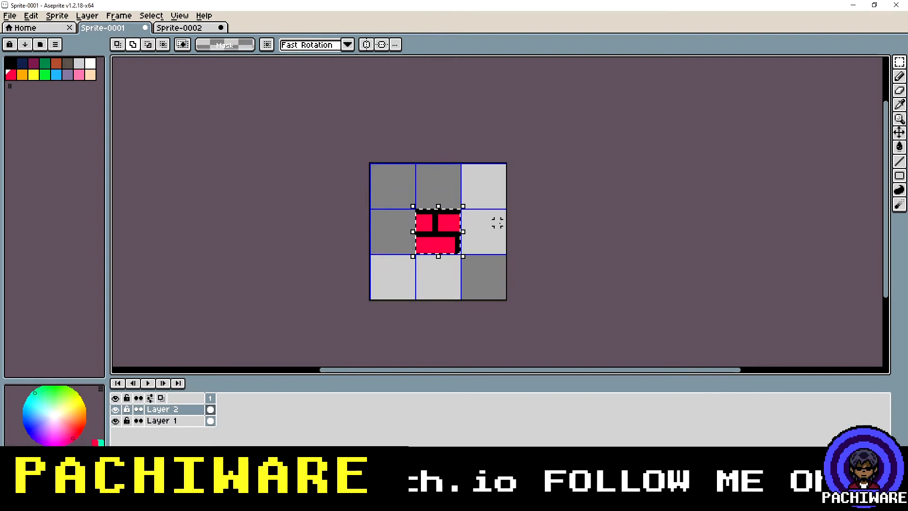
Return to Sprite-0002, clear the selection on the tile, and turn tiling in both axes back on
click(190, 44)
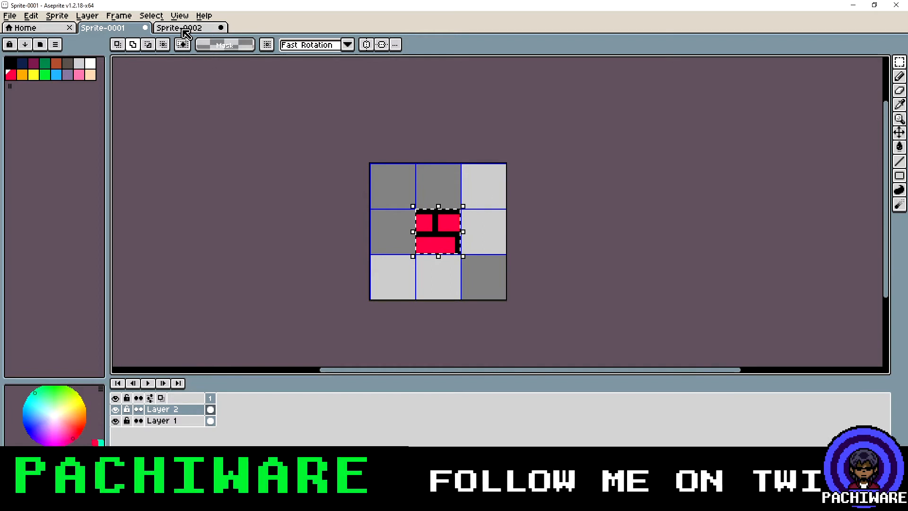
key(ctrl+Tab)
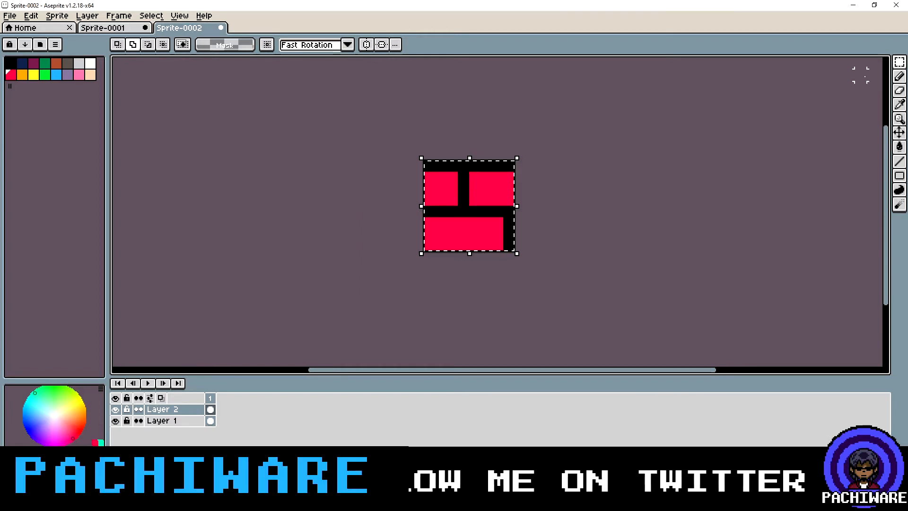
click(157, 17)
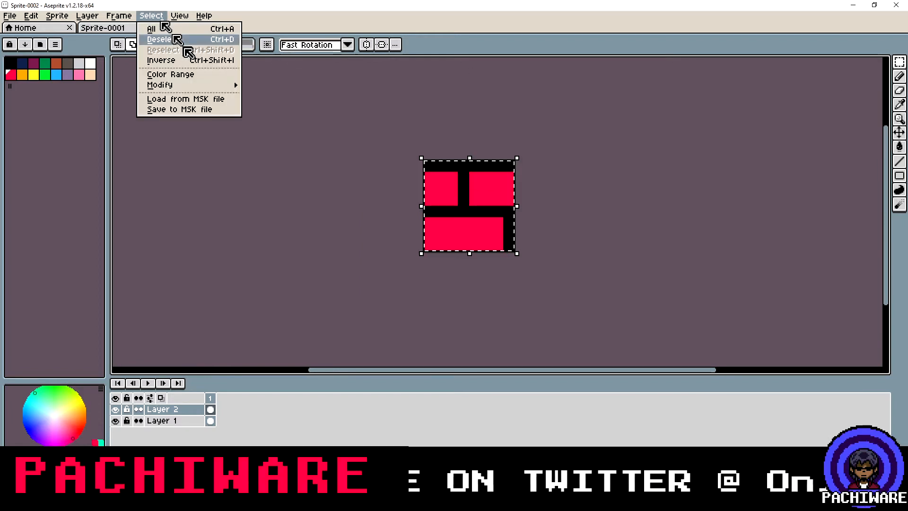
click(181, 37)
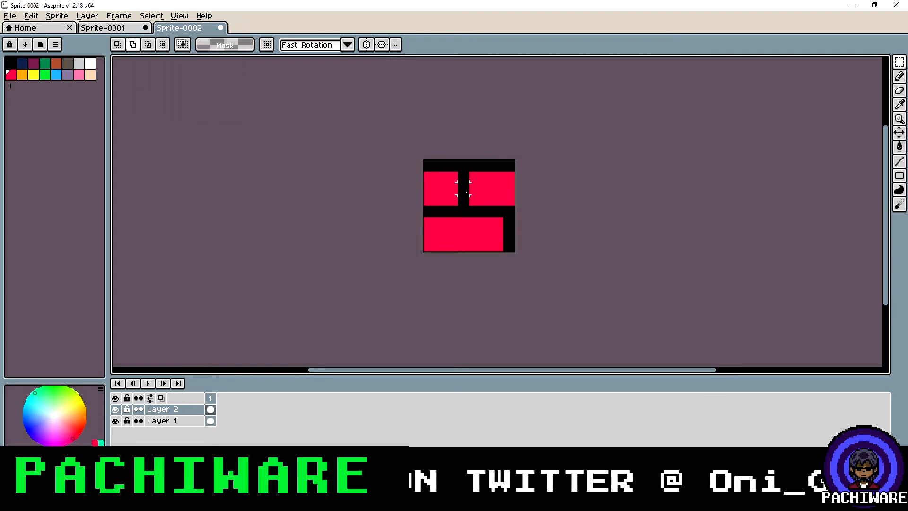
click(182, 16)
mouse_move(217, 78)
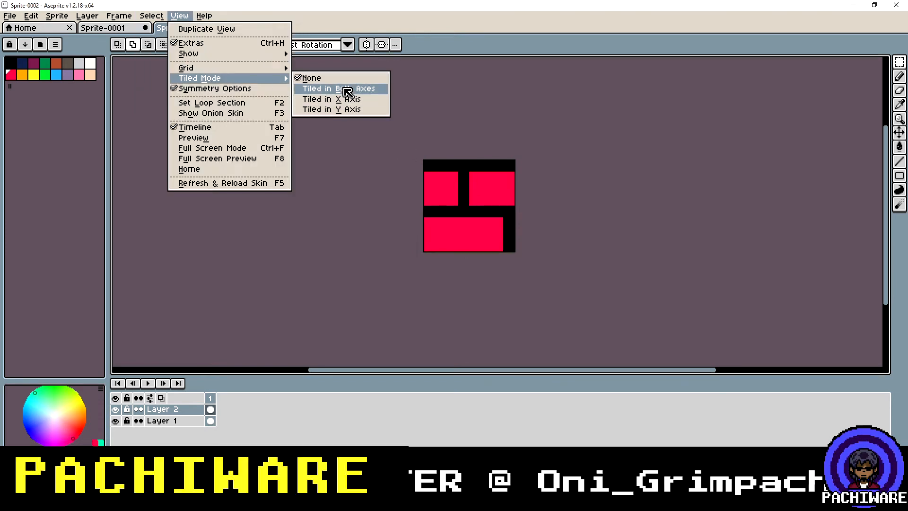
click(345, 89)
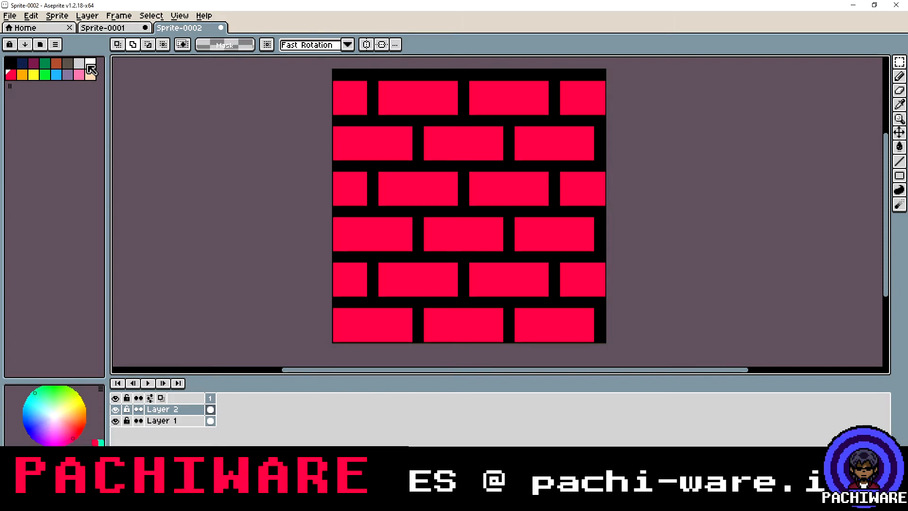
Add dark purple single-pixel shading to all four corners of the bricks in both rows
click(34, 63)
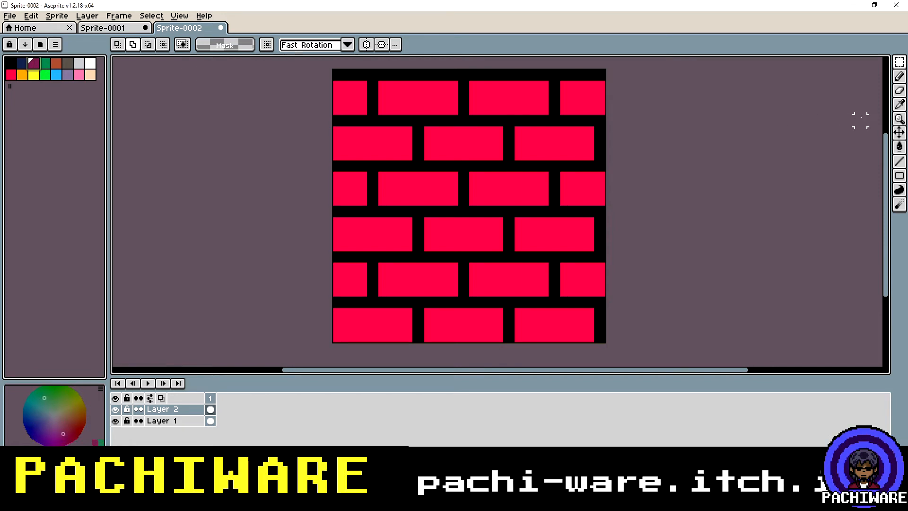
click(899, 162)
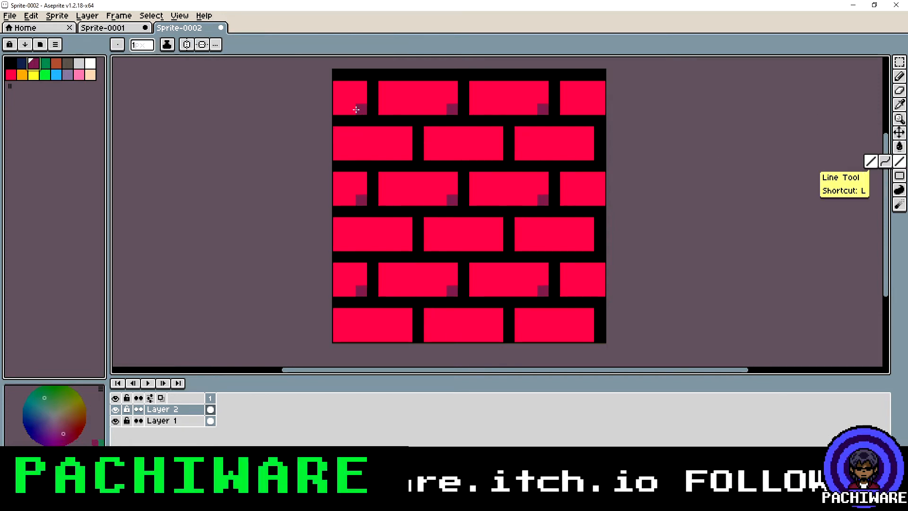
click(356, 109)
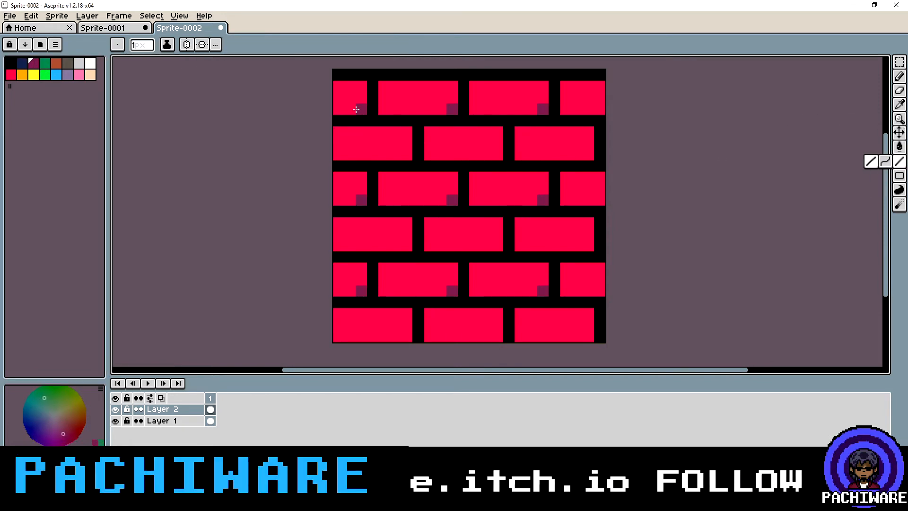
click(407, 156)
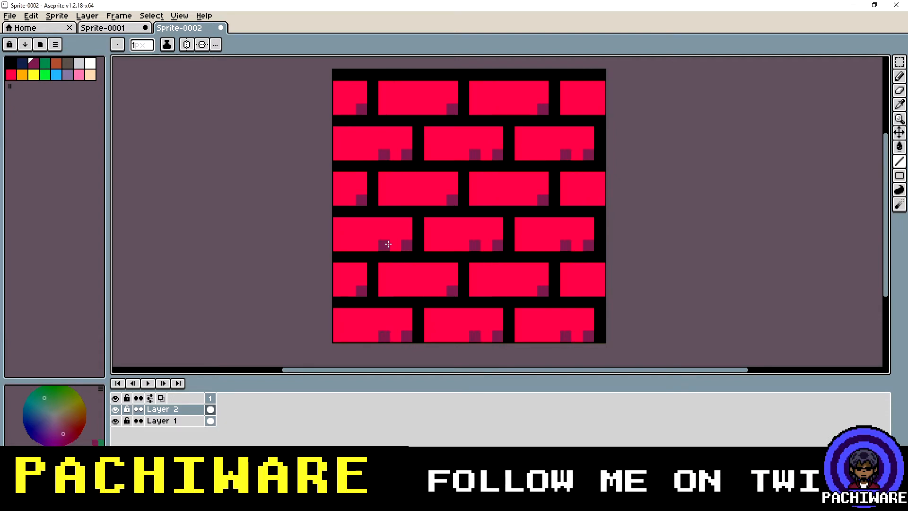
click(406, 222)
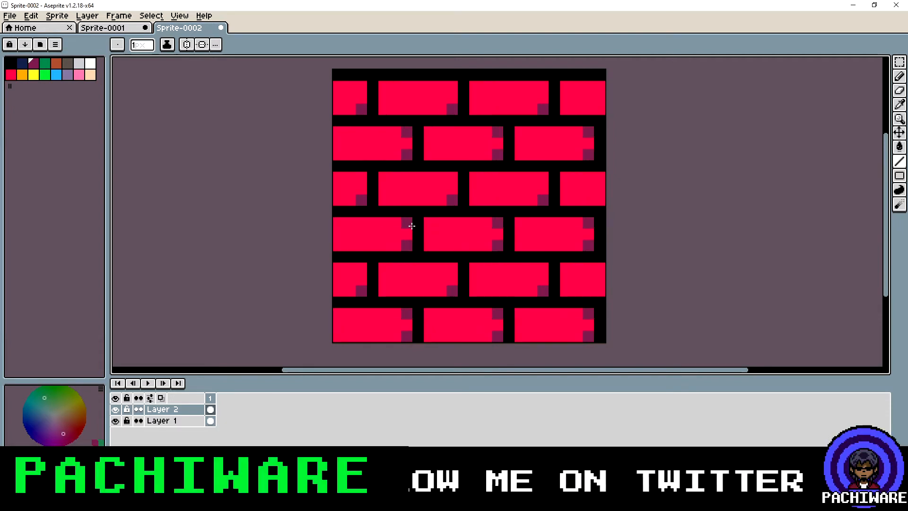
click(384, 179)
click(384, 200)
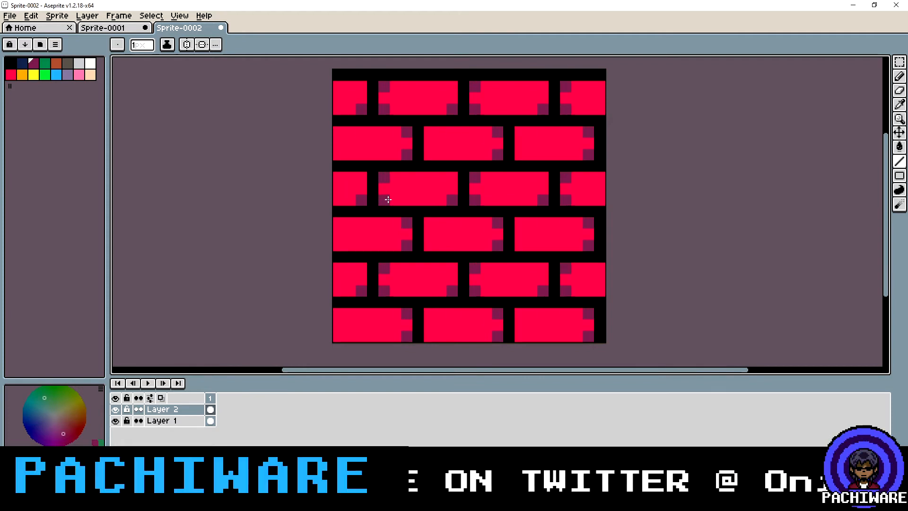
click(429, 155)
click(435, 131)
click(431, 131)
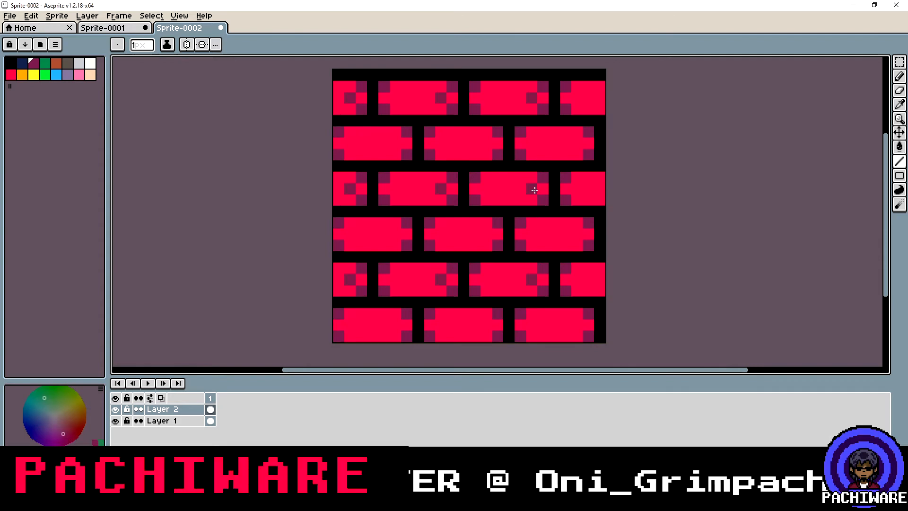
Open the sprite preview and enlarge it to examine the repeating brick pattern with its shaded corners
scroll(458, 211, down, 3)
scroll(457, 211, up, 1)
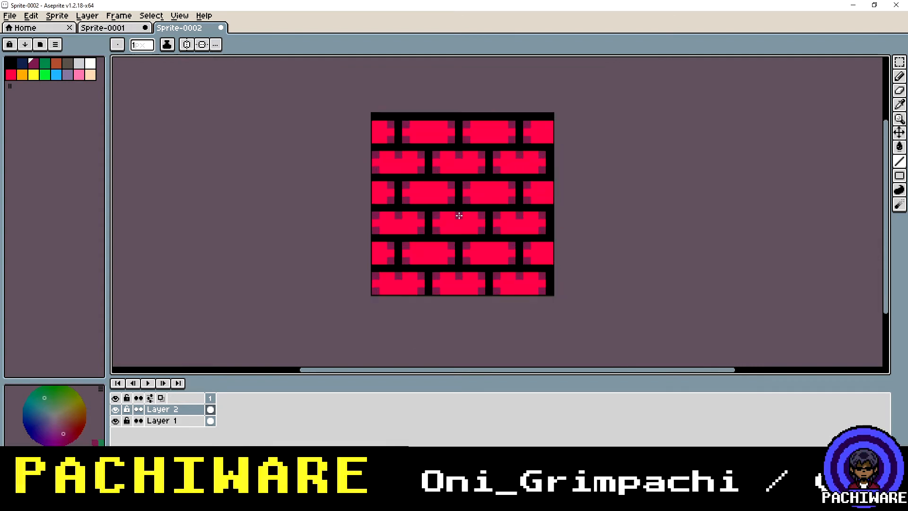
click(155, 18)
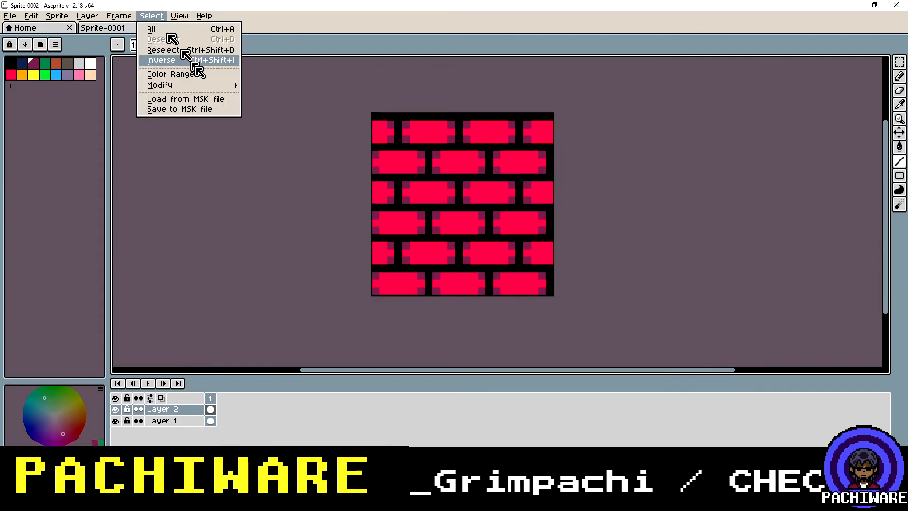
click(121, 16)
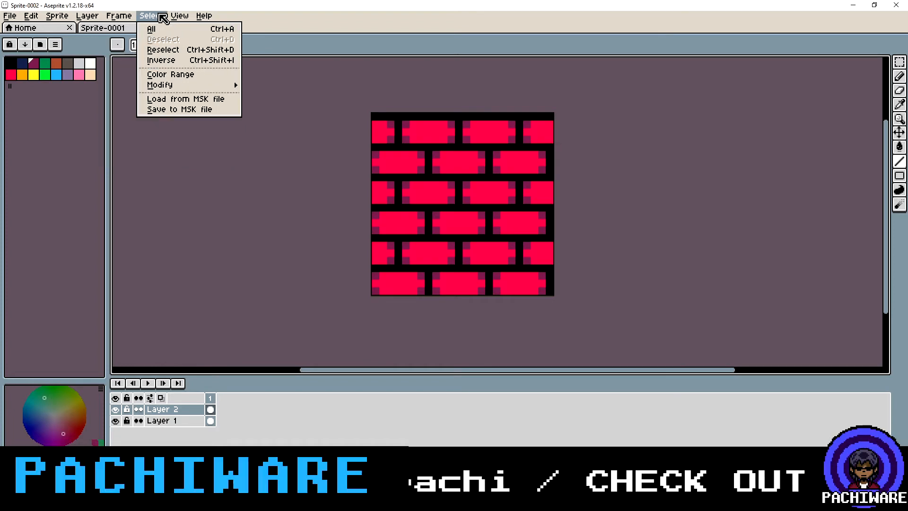
mouse_move(180, 16)
click(219, 138)
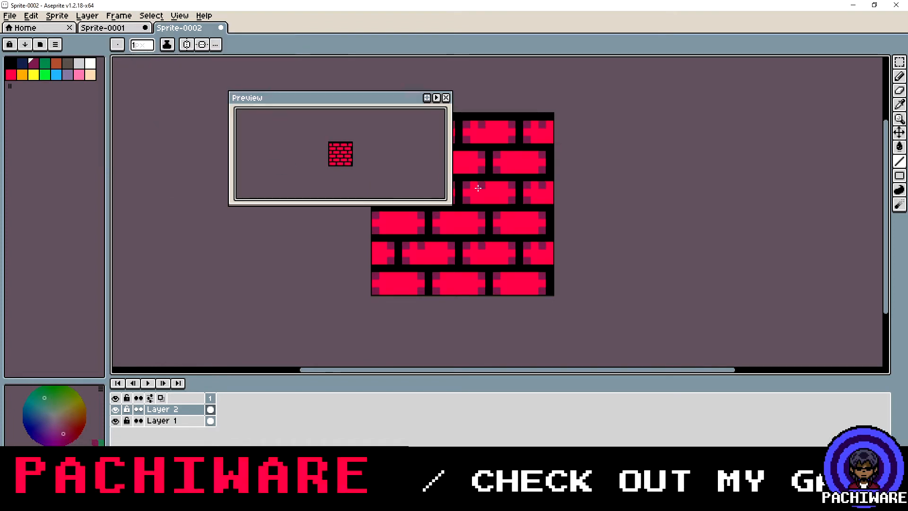
scroll(360, 165, up, 1)
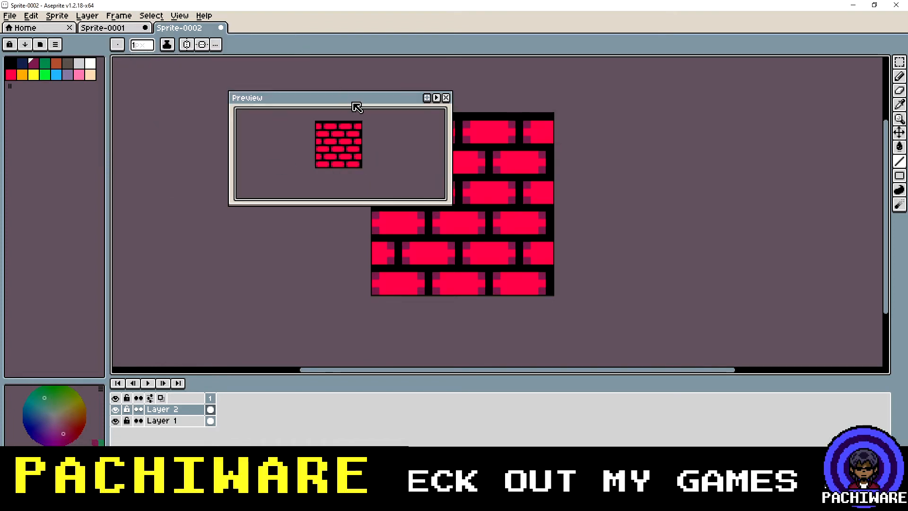
Move the preview window clear of the tiled canvas and undo the dark purple corner shading on the bricks
drag(362, 99, 748, 100)
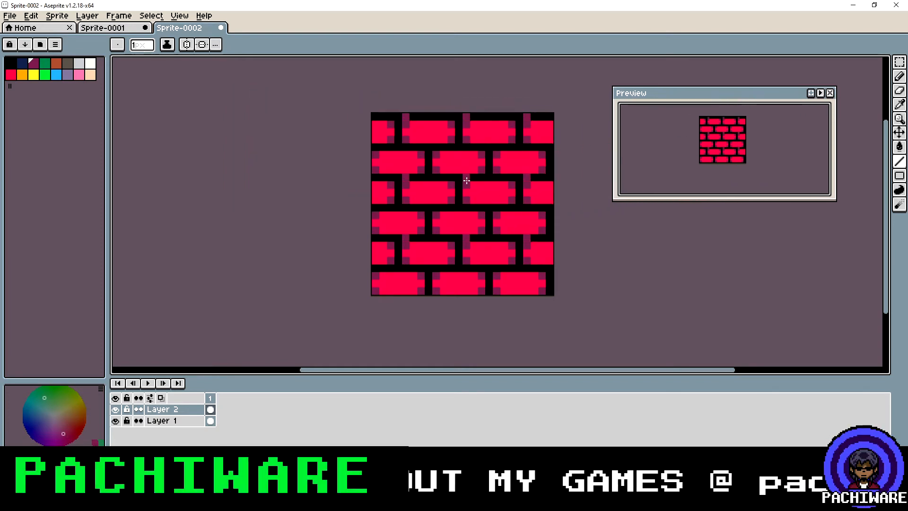
key(v)
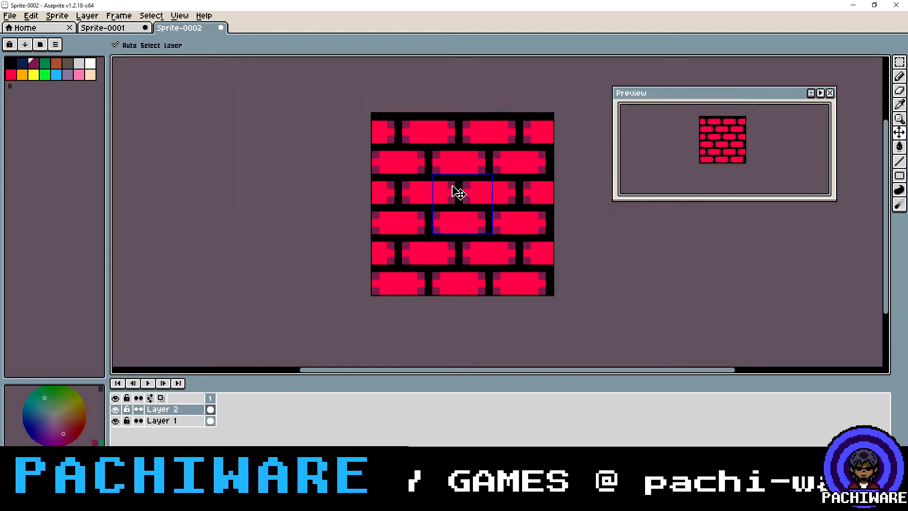
drag(458, 190, 483, 206)
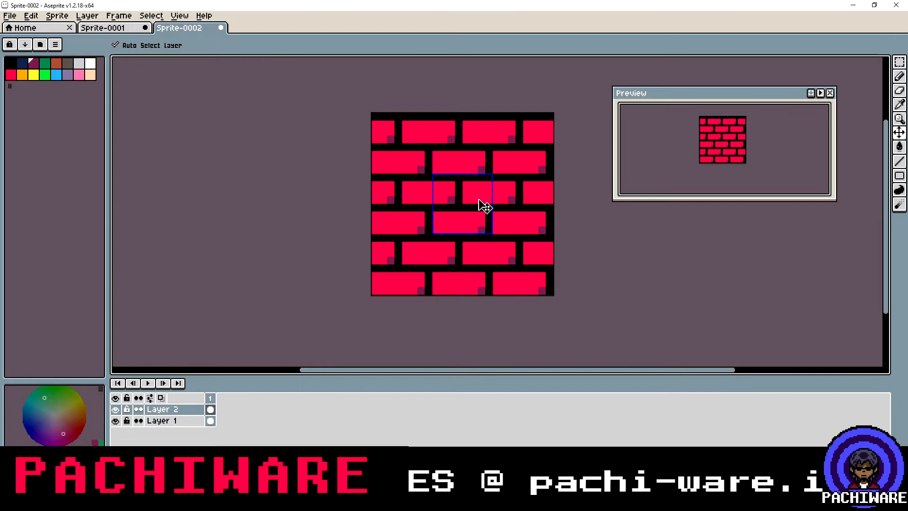
key(ctrl+z)
key(ctrl+z)
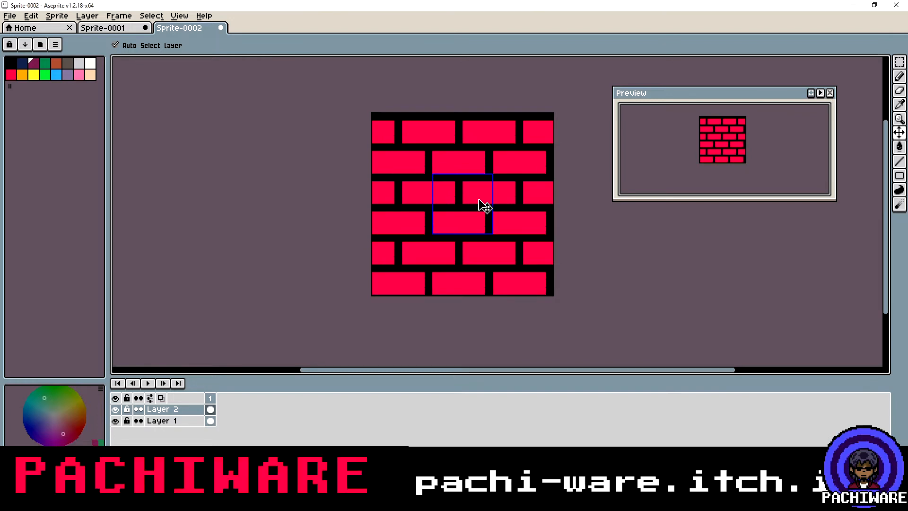
key(ctrl+z)
Draw a one-pixel pink highlight along the top edge of the bricks in both rows
click(79, 75)
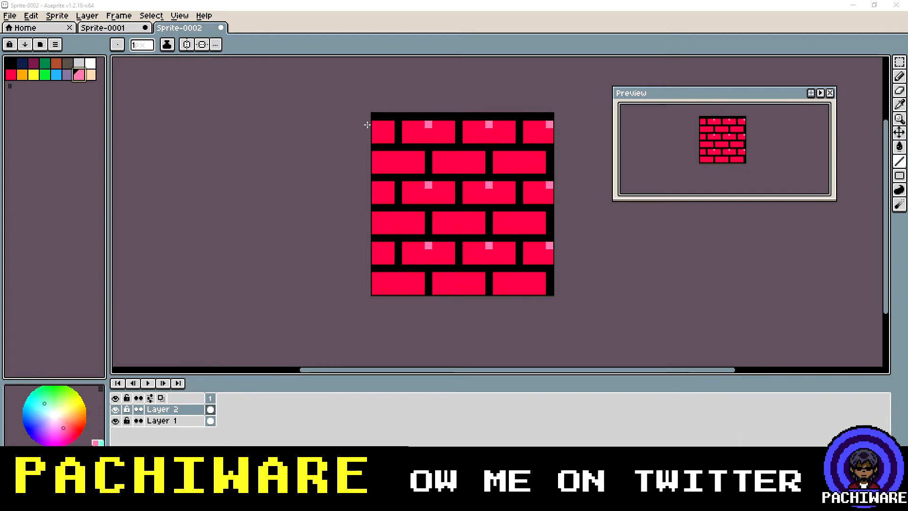
drag(375, 123, 433, 124)
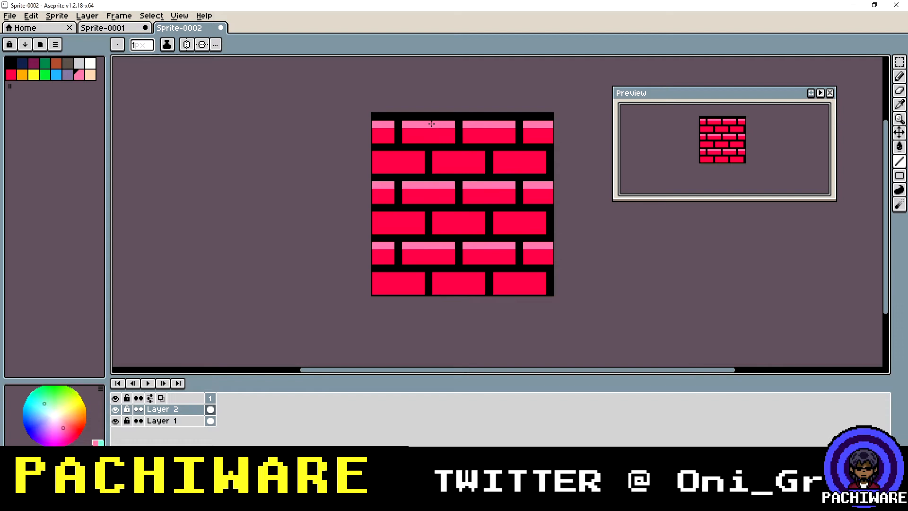
click(415, 146)
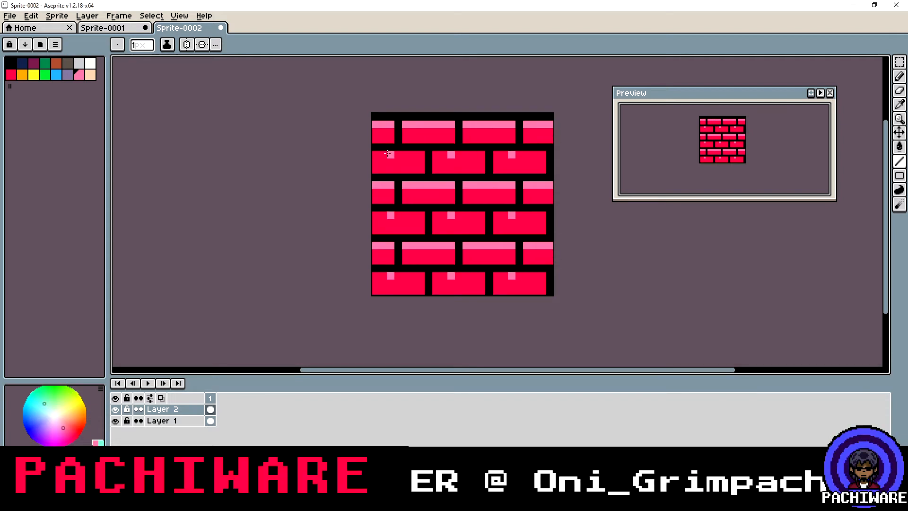
drag(377, 155, 421, 152)
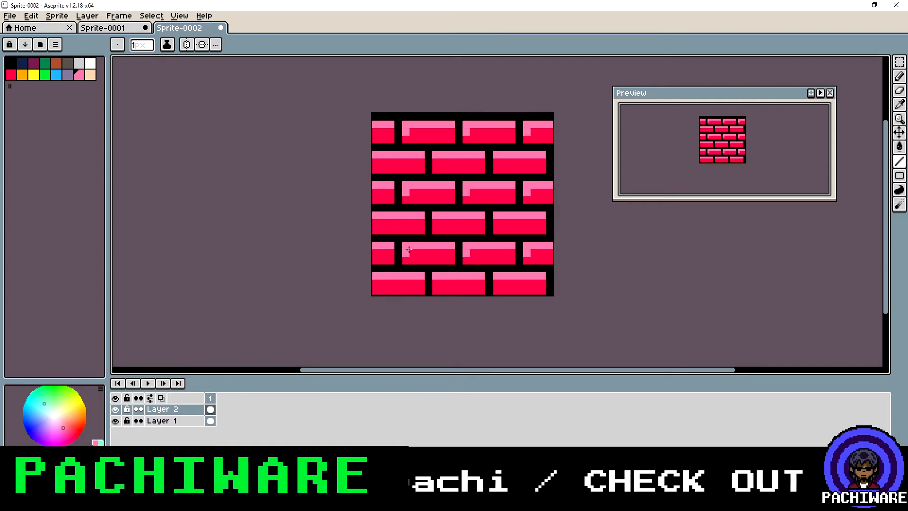
click(421, 199)
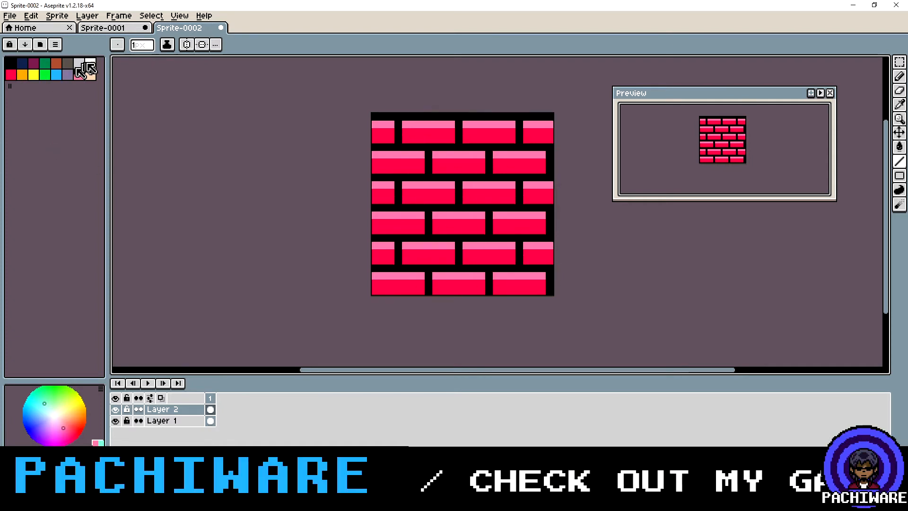
Redraw the highlight along the top edge of the bricks in both rows in white
click(90, 63)
key(ctrl+z)
click(364, 112)
mouse_move(374, 124)
mouse_down()
mouse_move(394, 128)
mouse_move(389, 154)
mouse_move(378, 154)
mouse_move(419, 155)
mouse_up()
drag(404, 185, 431, 186)
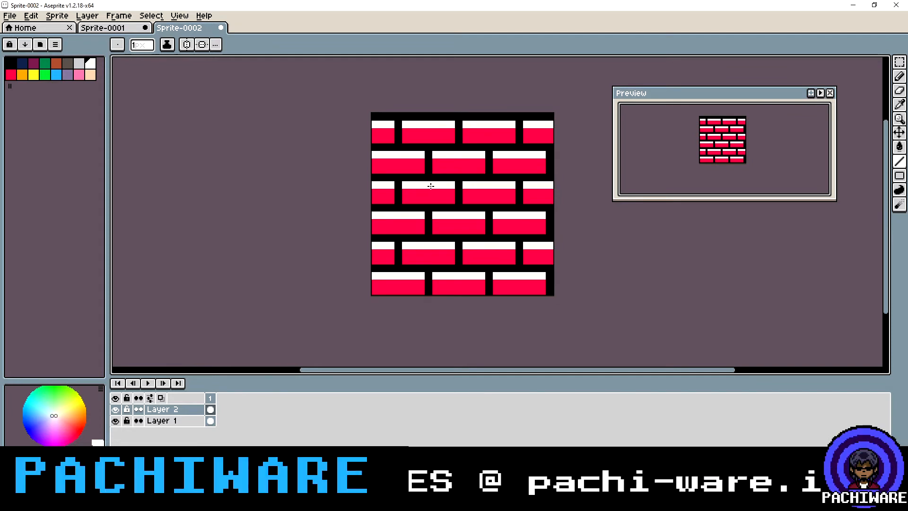
Fill the red body of the bricks in both rows with light blue, keeping the white highlights
click(56, 75)
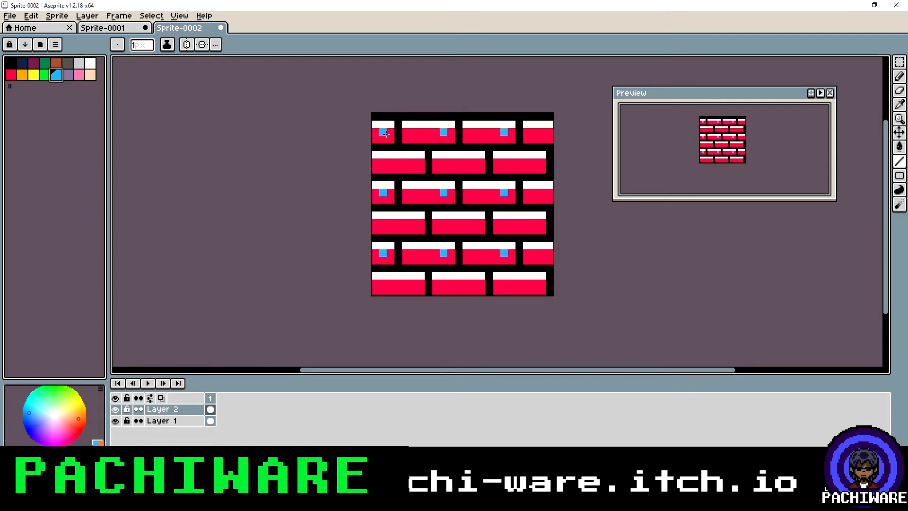
click(900, 147)
click(432, 135)
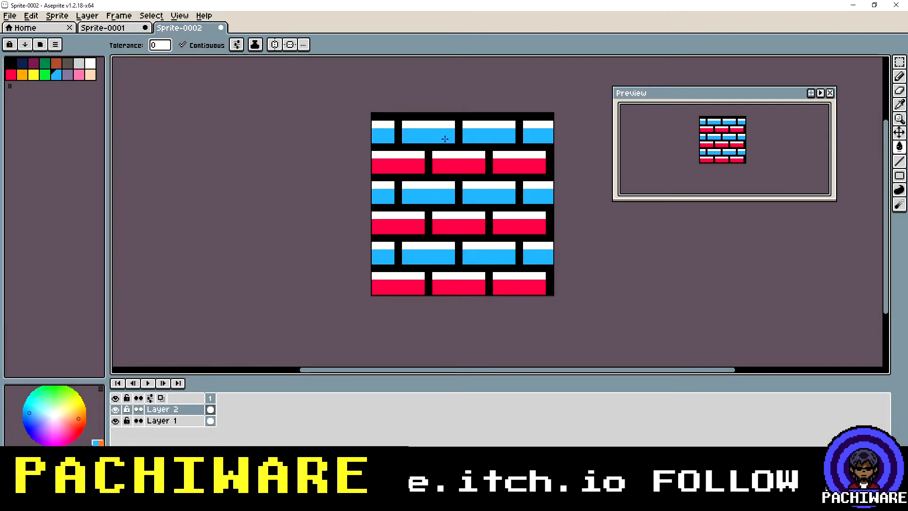
click(447, 164)
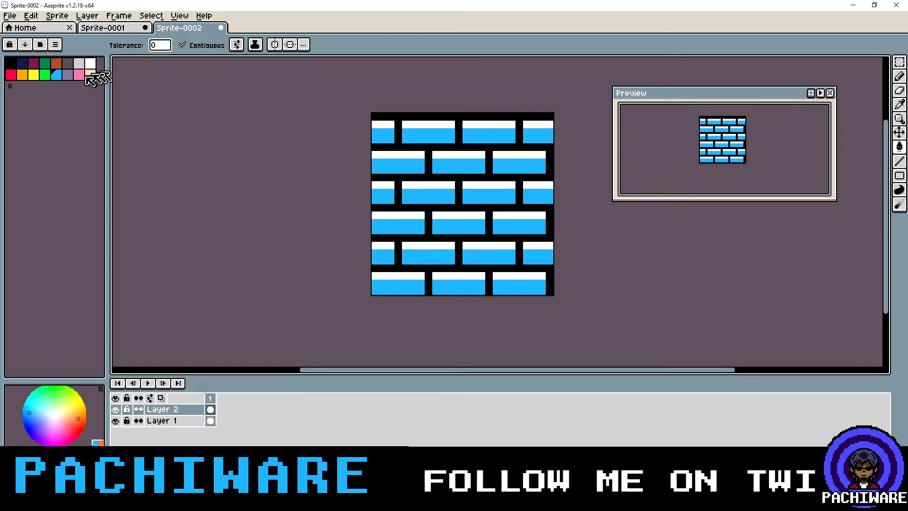
Recolour the blue brick bodies in both rows with bright green fill
click(45, 75)
click(405, 139)
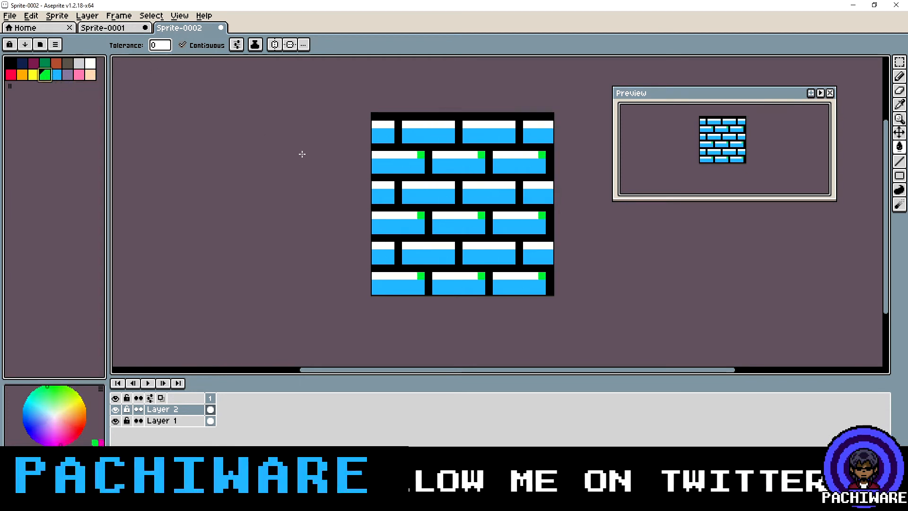
click(405, 139)
click(376, 137)
click(409, 159)
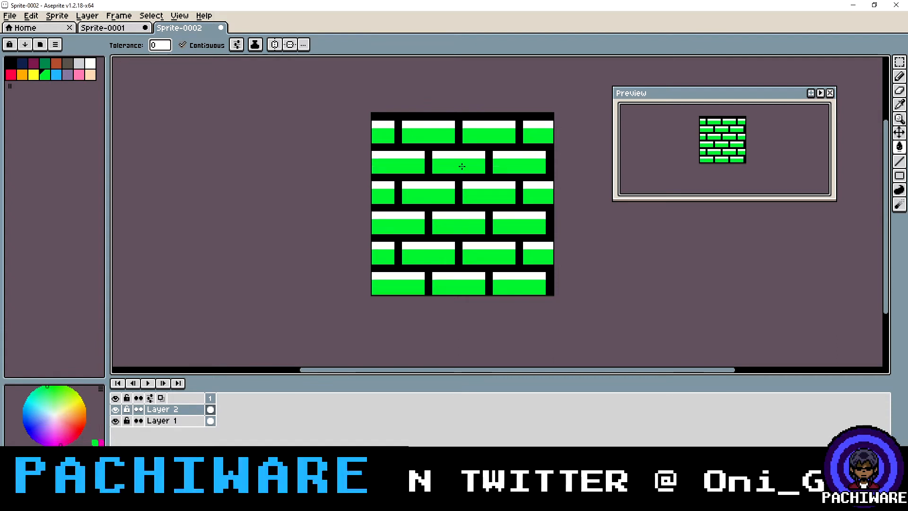
Recolour the green brick bodies in both rows with orange fill
click(43, 63)
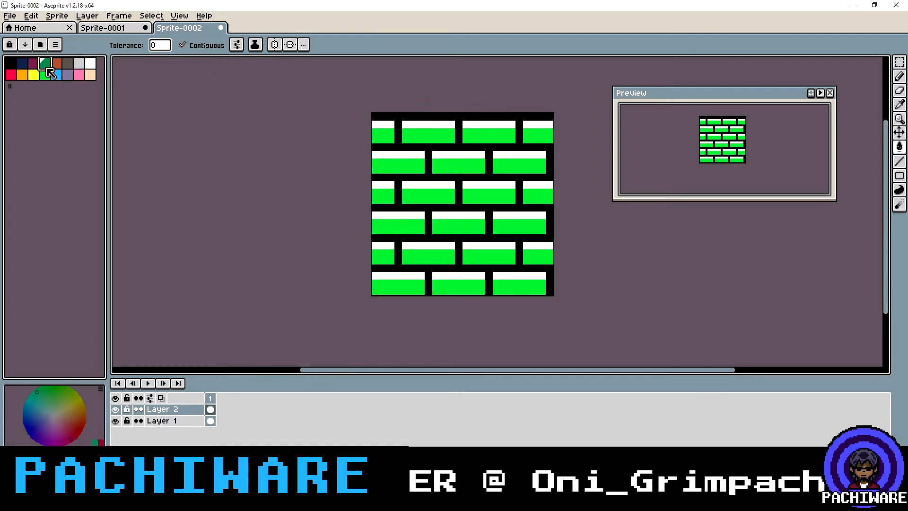
click(23, 75)
click(411, 137)
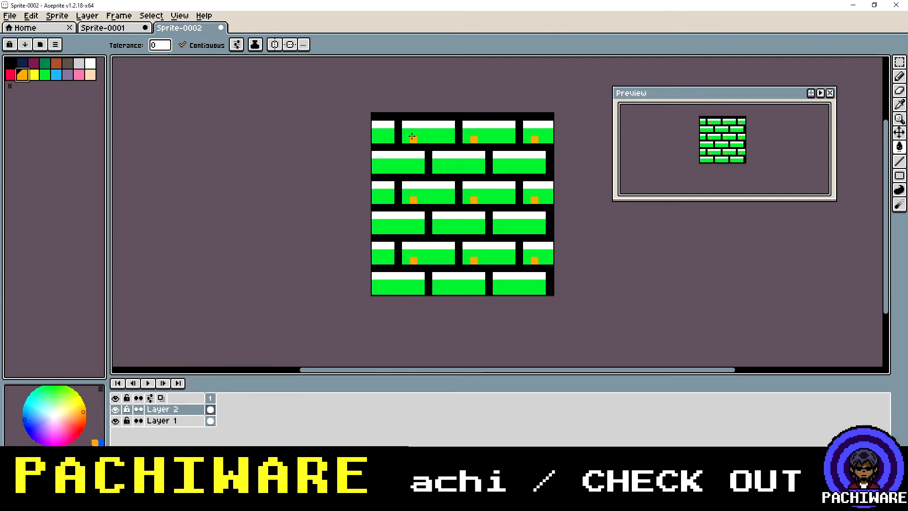
click(412, 137)
click(421, 138)
click(432, 137)
click(443, 138)
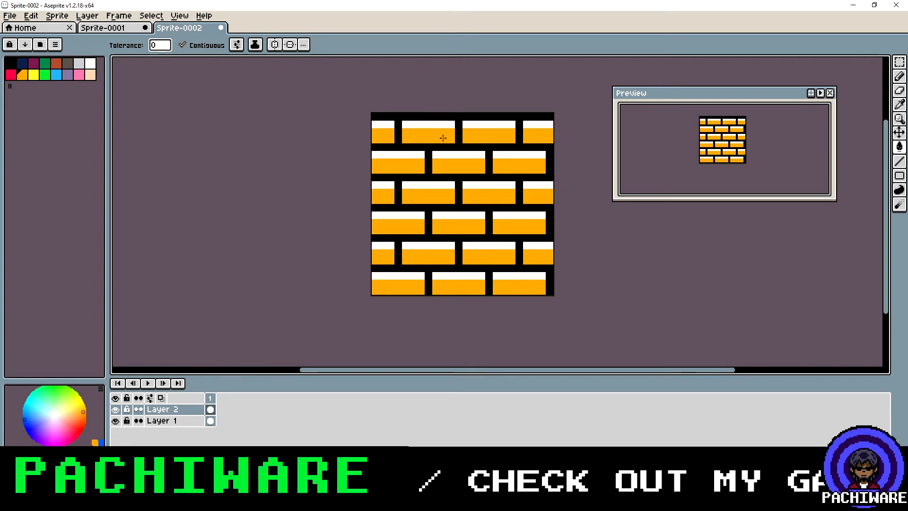
Fill the white top highlights of both brick rows with yellow, undoing stray fills in the black mortar
click(33, 74)
click(396, 141)
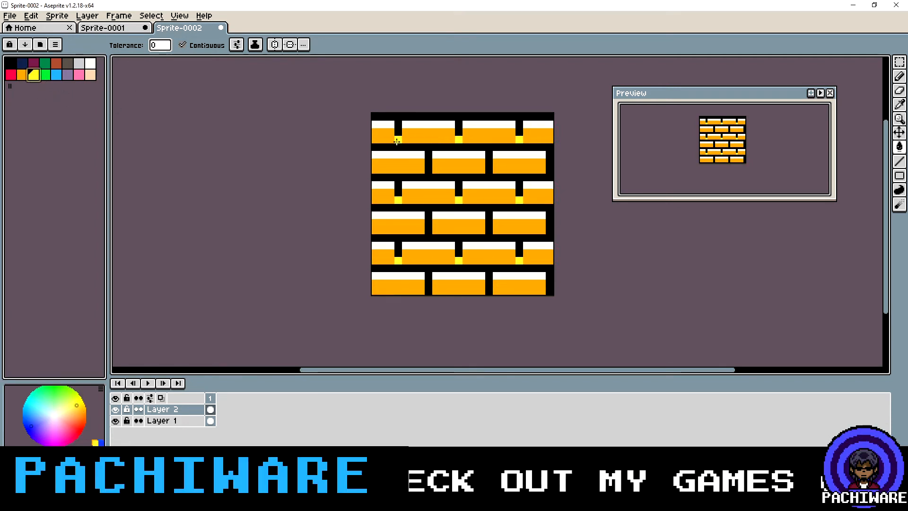
key(ctrl+z)
click(378, 128)
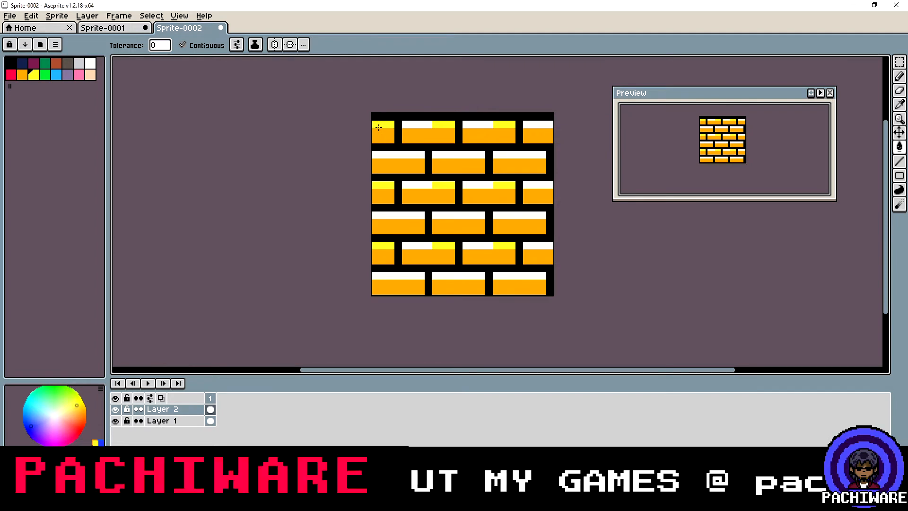
click(408, 125)
click(406, 155)
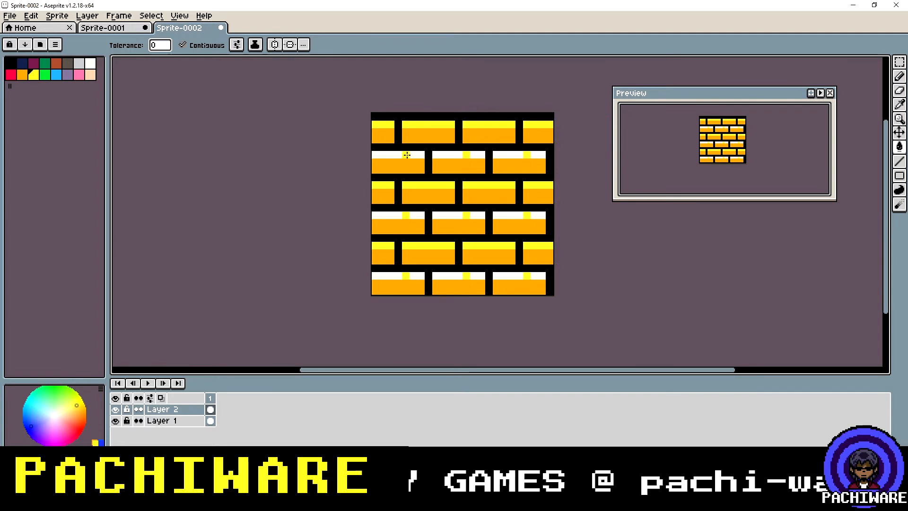
click(407, 154)
click(397, 177)
key(ctrl+z)
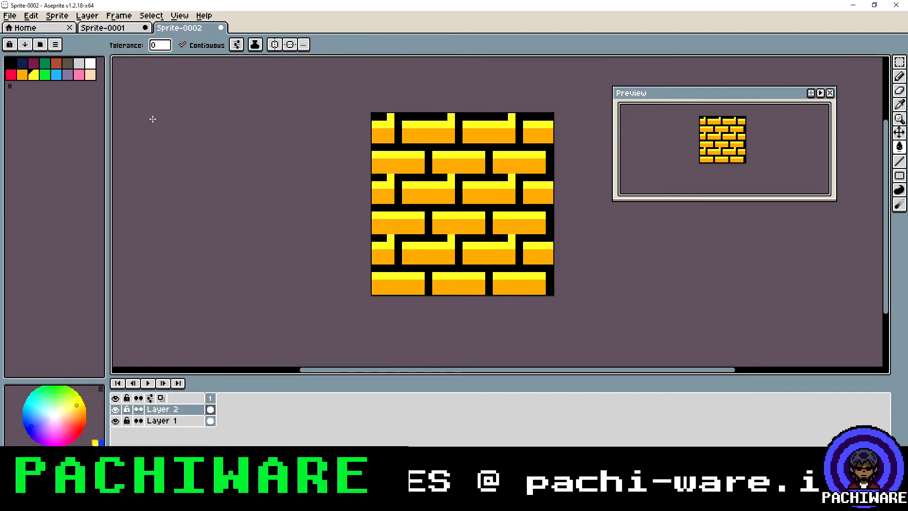
Fill the yellow top highlights of both brick rows with white
click(91, 63)
click(376, 126)
click(383, 125)
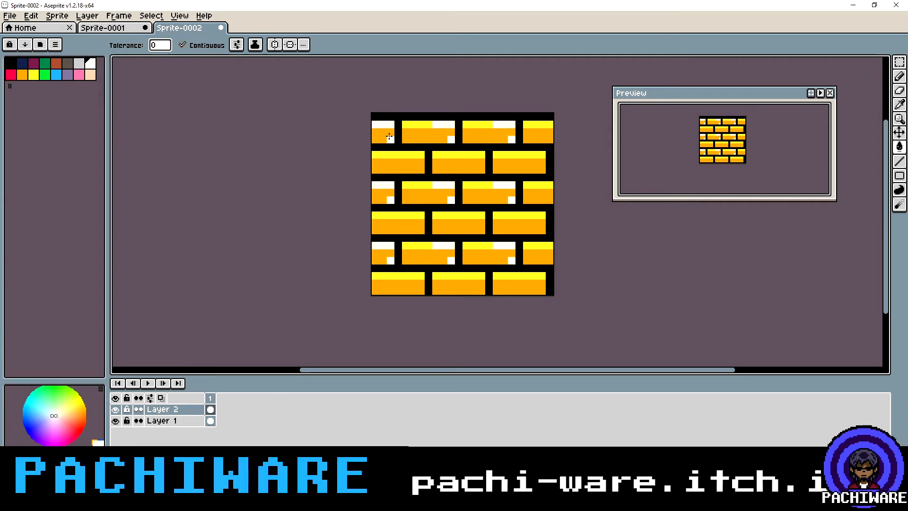
click(397, 154)
click(418, 187)
click(419, 186)
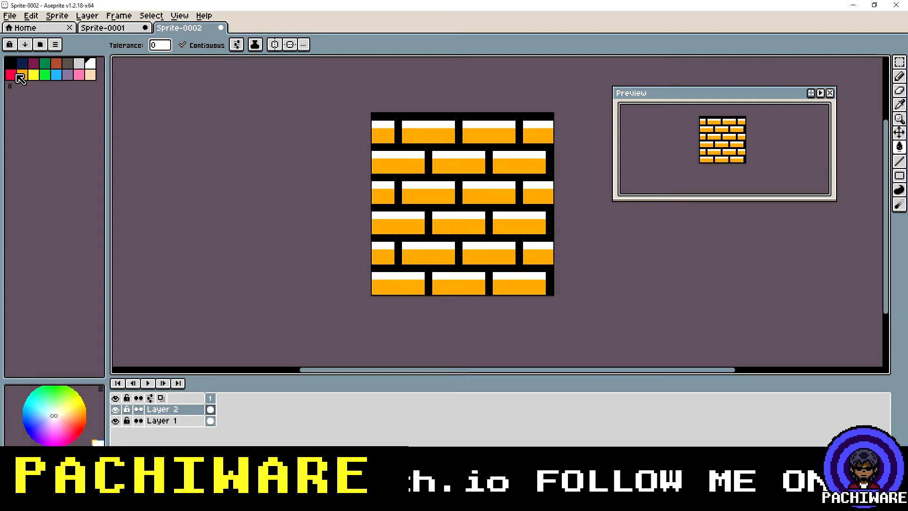
Fill the orange brick bodies in both rows with red
click(13, 74)
click(412, 138)
click(375, 140)
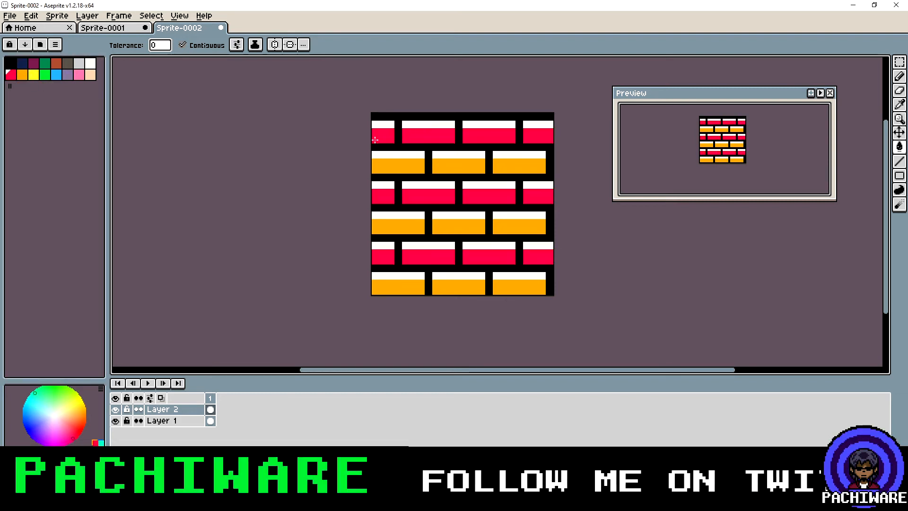
click(396, 167)
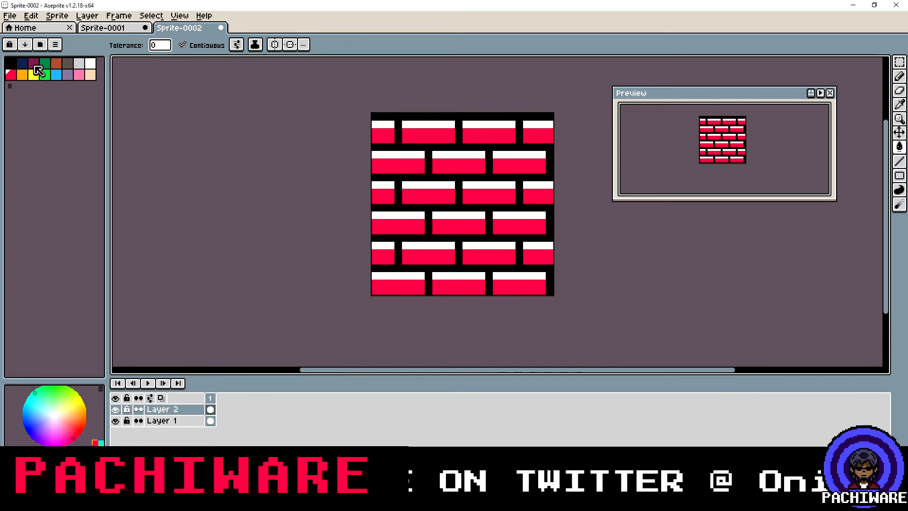
Shade the lower-right corner of the bricks in both rows with one dark purple pixel, undoing the trial line along the bottom edge
click(34, 66)
click(900, 162)
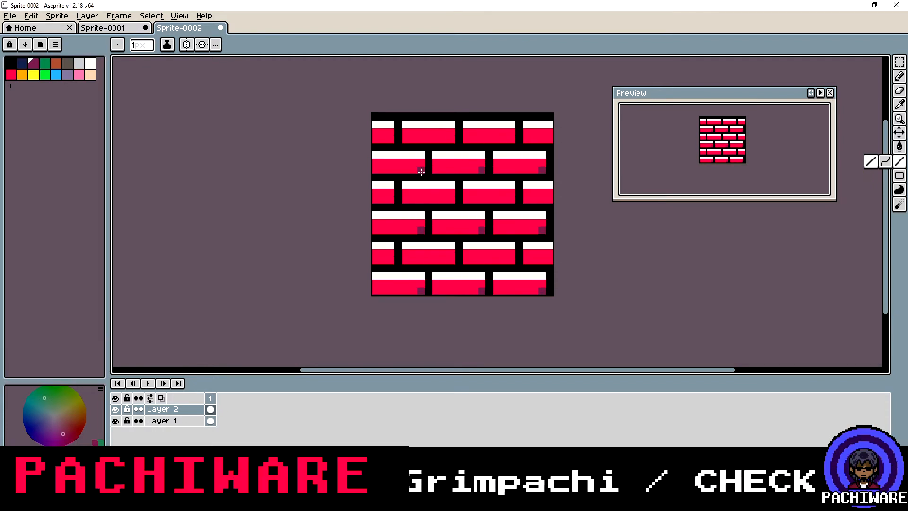
drag(451, 139, 408, 139)
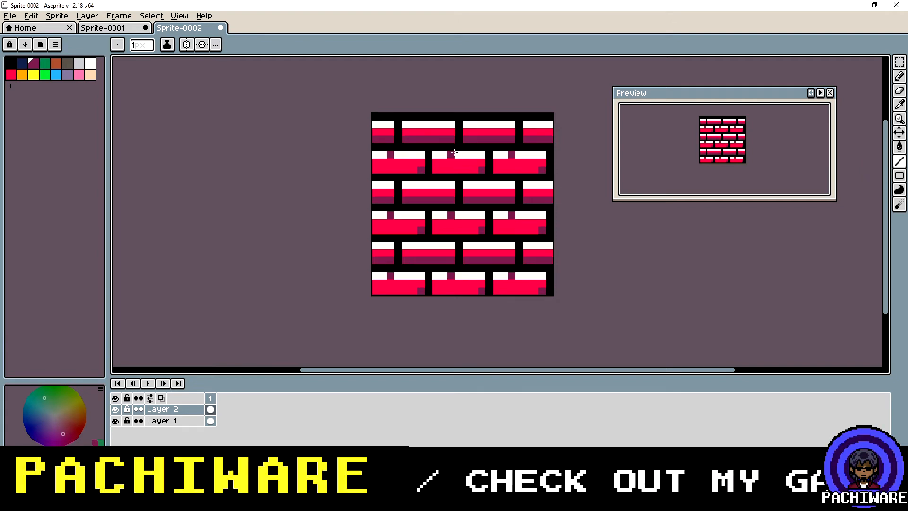
key(ctrl+z)
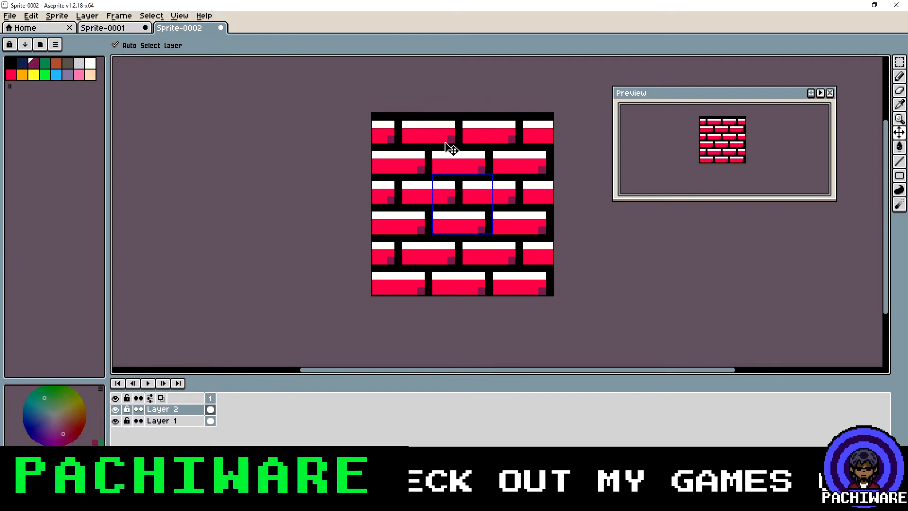
key(b)
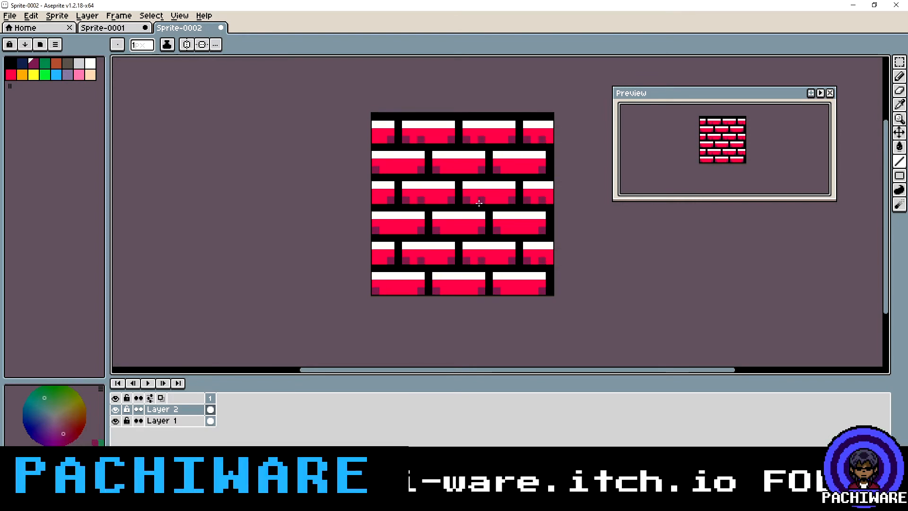
key(v)
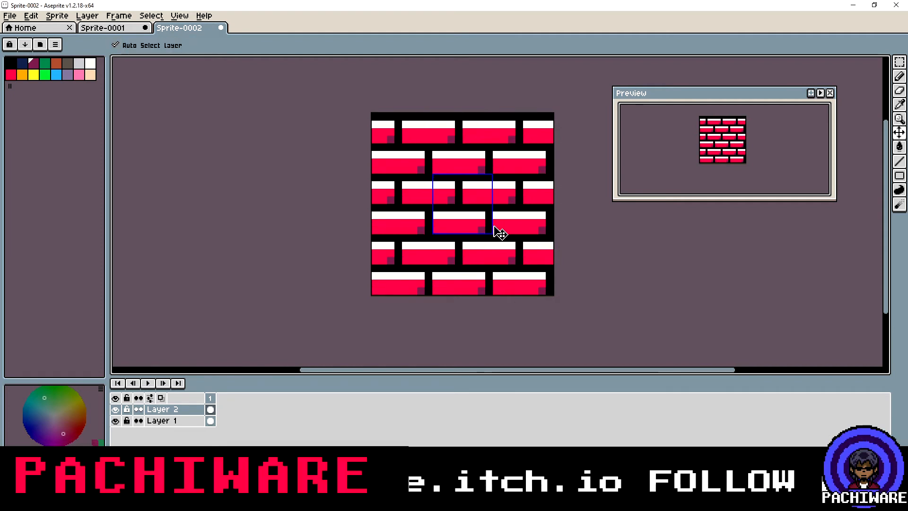
key(b)
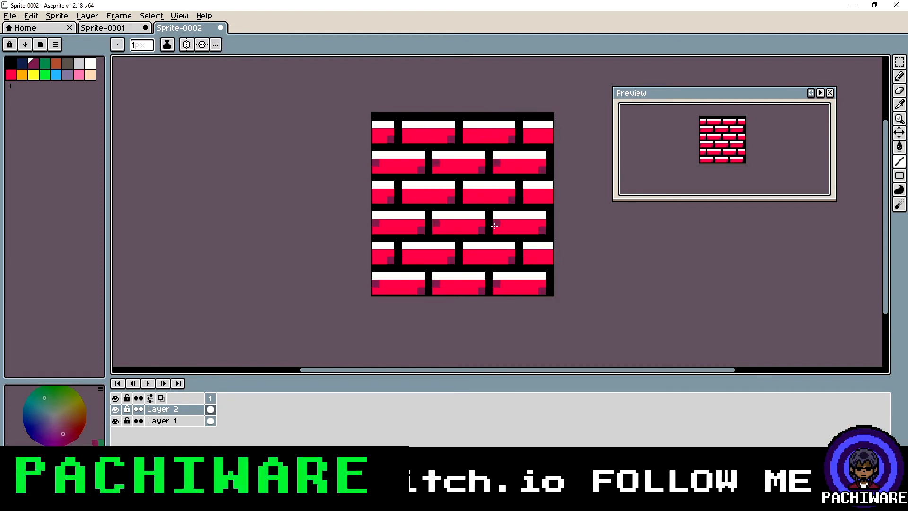
Paint over the white top highlights of both brick rows with red using the Line tool
click(12, 76)
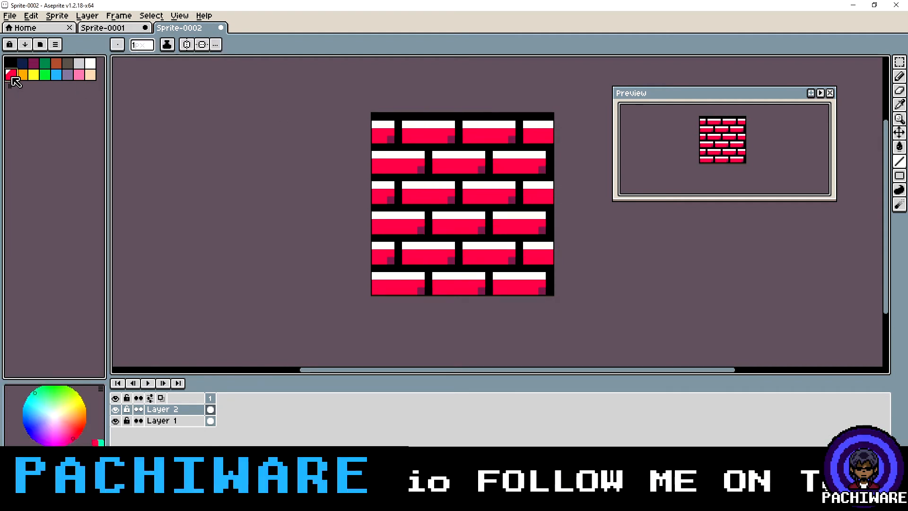
click(482, 156)
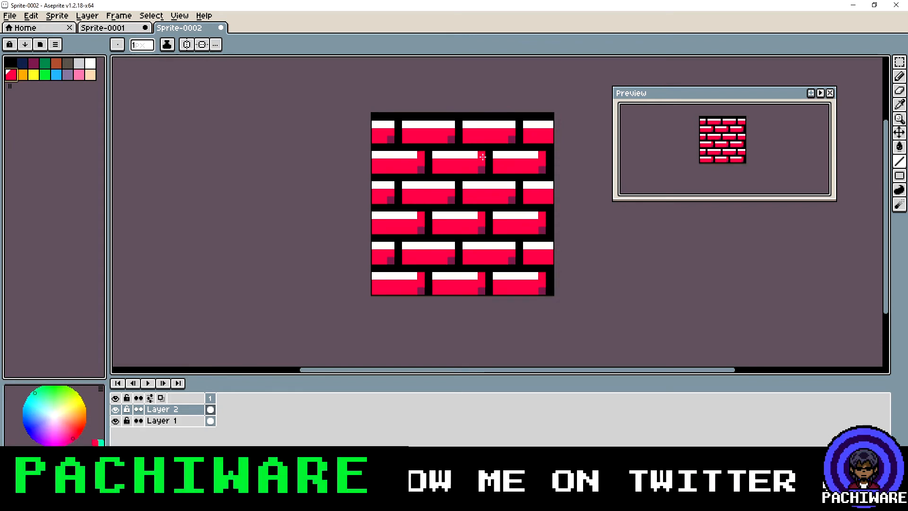
mouse_move(482, 156)
mouse_down()
mouse_move(436, 156)
mouse_move(462, 120)
mouse_move(450, 138)
mouse_move(453, 126)
mouse_move(402, 125)
mouse_up()
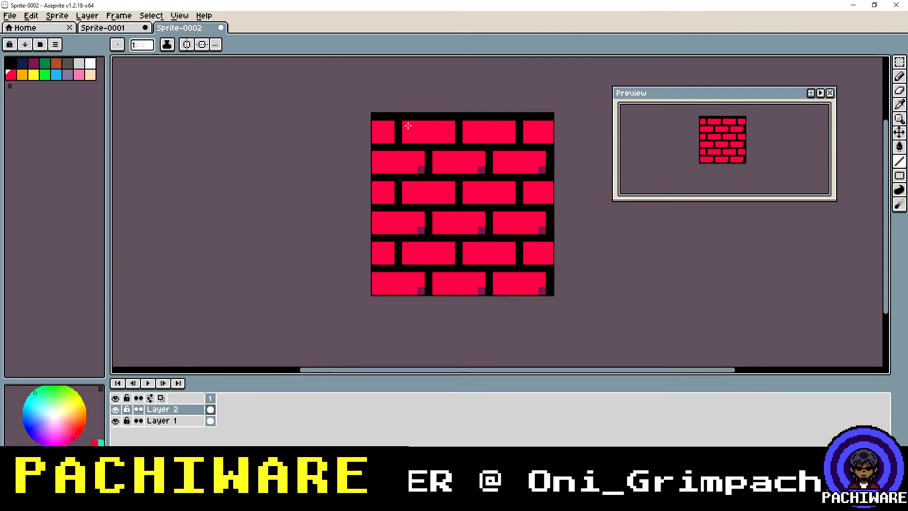
Paint over the dark purple corner pixel of the lower brick row with red, and pick black as the drawing colour
click(422, 170)
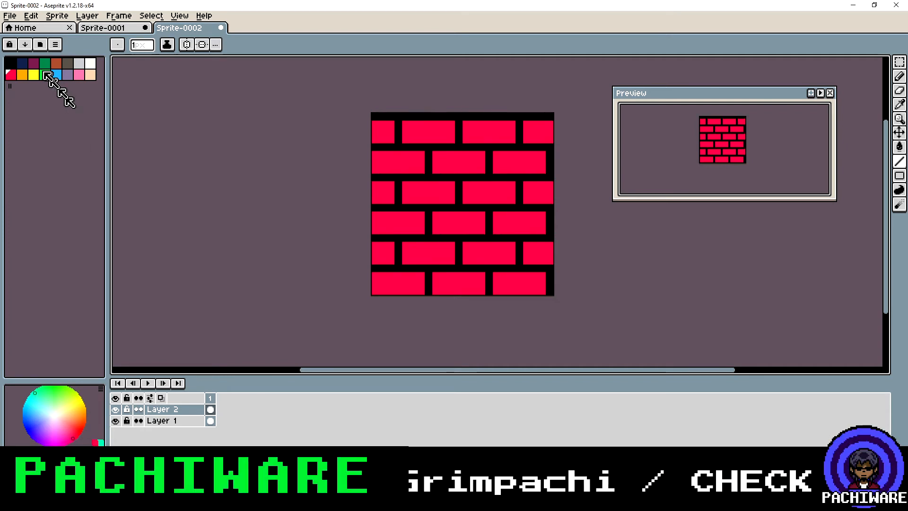
click(10, 63)
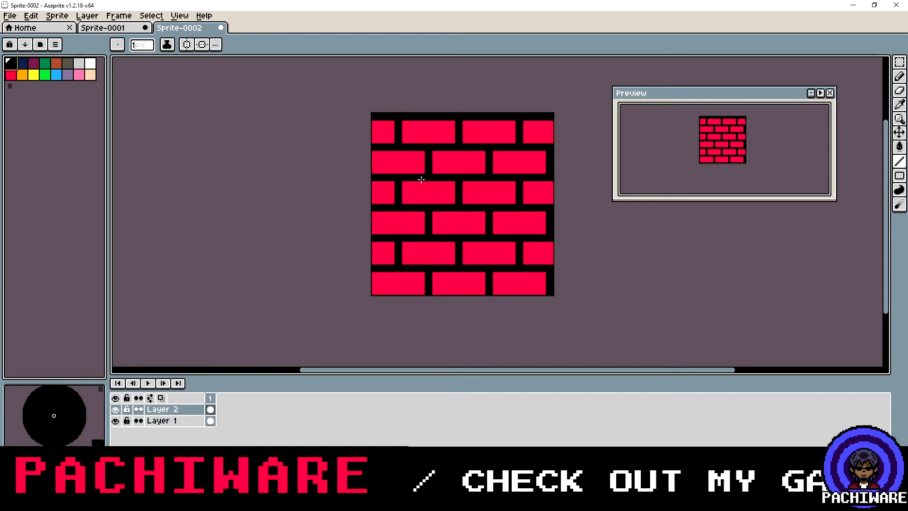
Try black pixel notches at different spots on the edges of both brick rows, undoing each of them
click(412, 184)
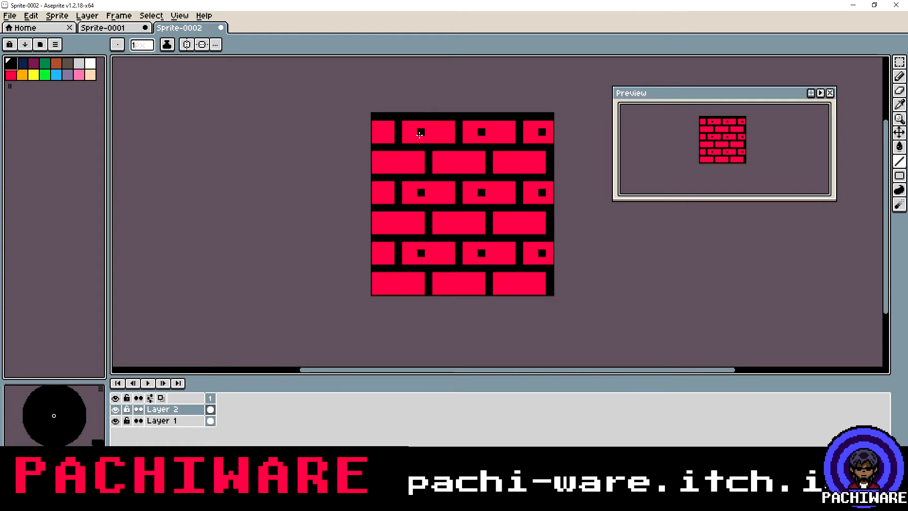
drag(433, 141, 437, 139)
key(ctrl+z)
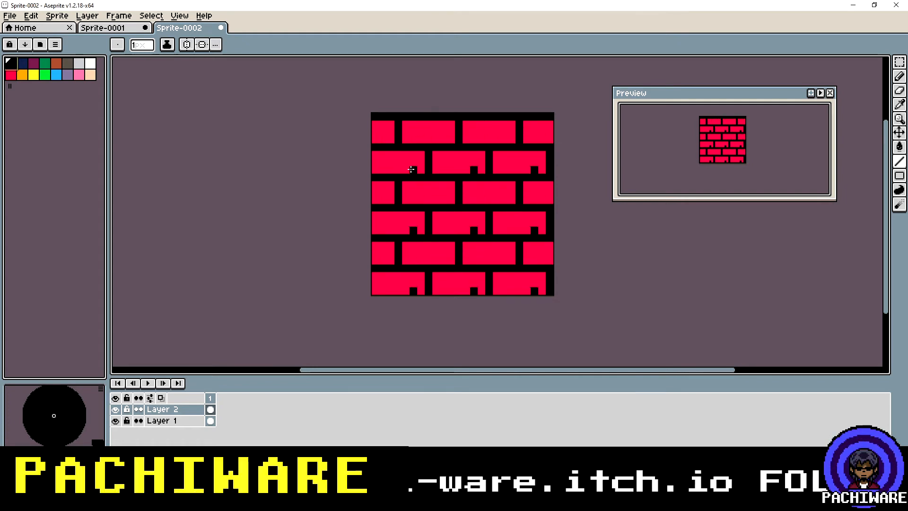
click(408, 152)
mouse_move(408, 152)
mouse_down()
mouse_move(409, 161)
mouse_move(413, 156)
mouse_up()
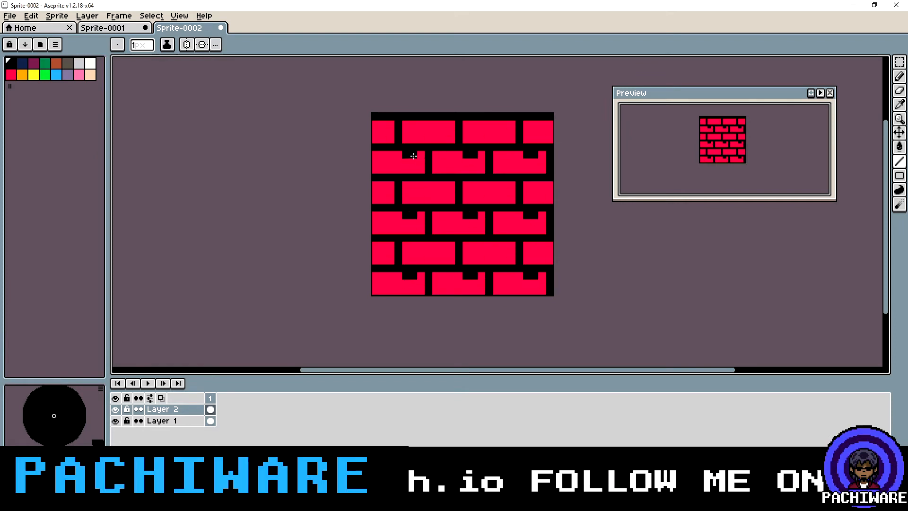
click(407, 191)
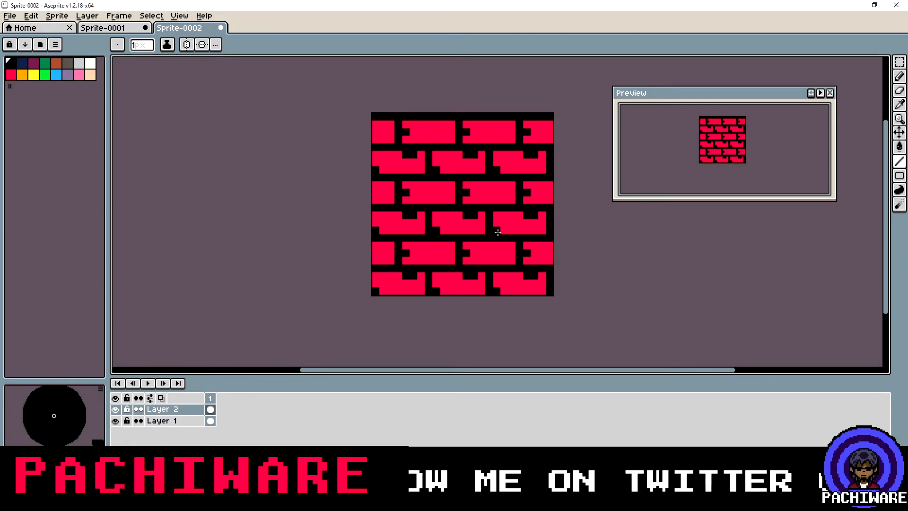
click(375, 229)
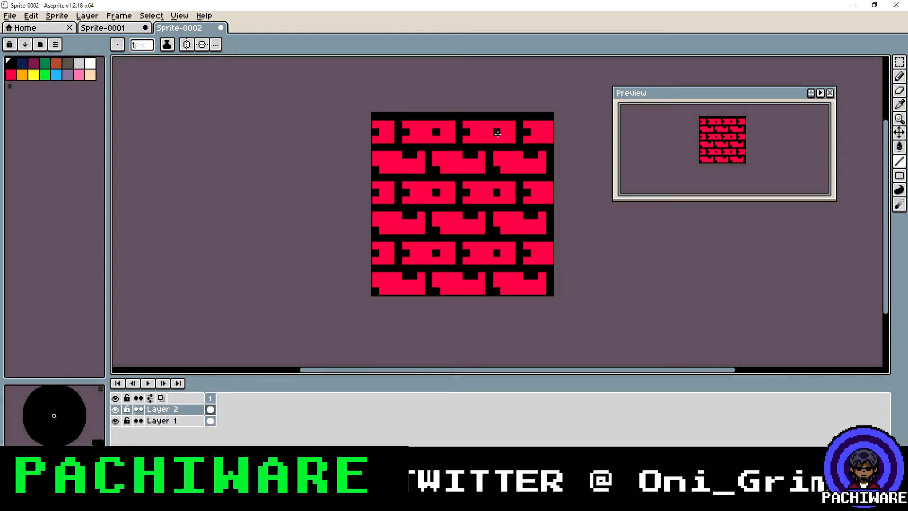
click(511, 124)
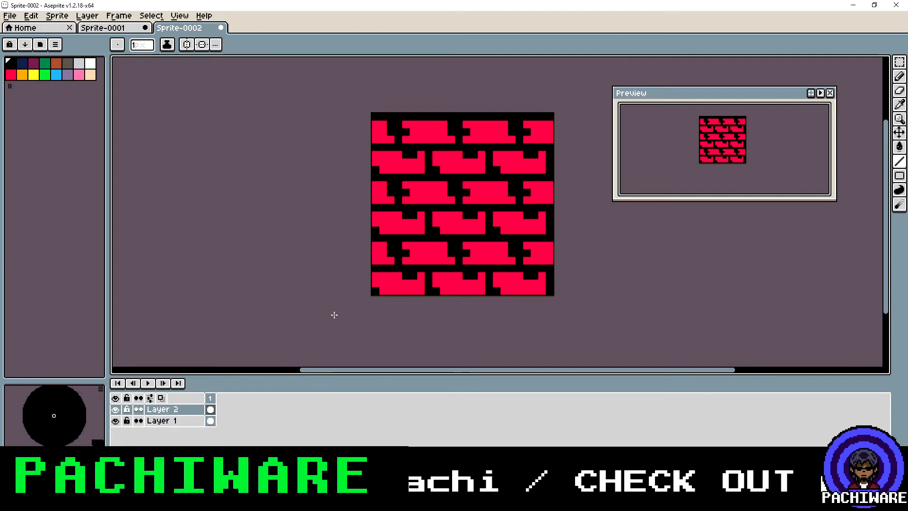
key(v)
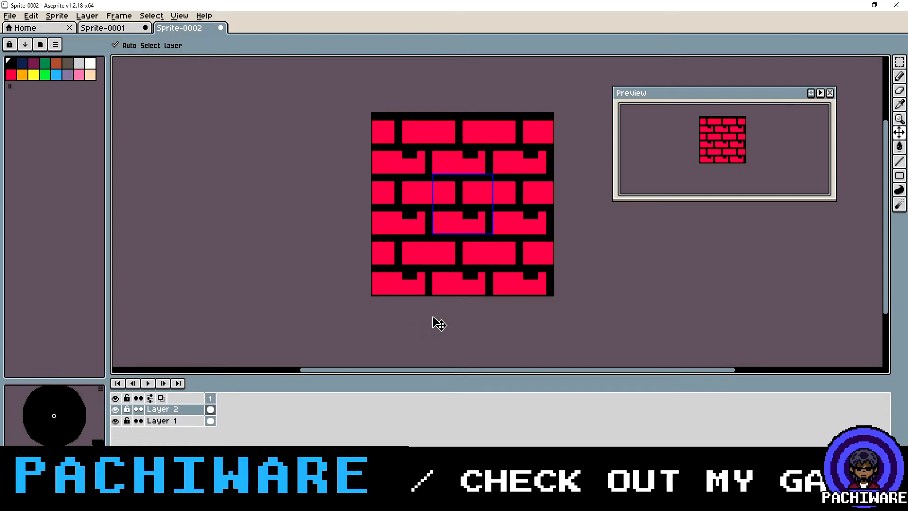
key(b)
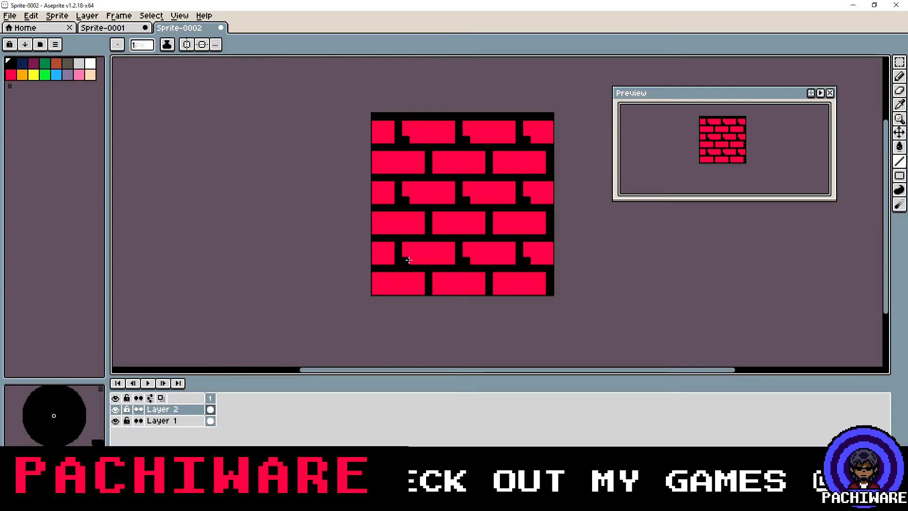
click(417, 214)
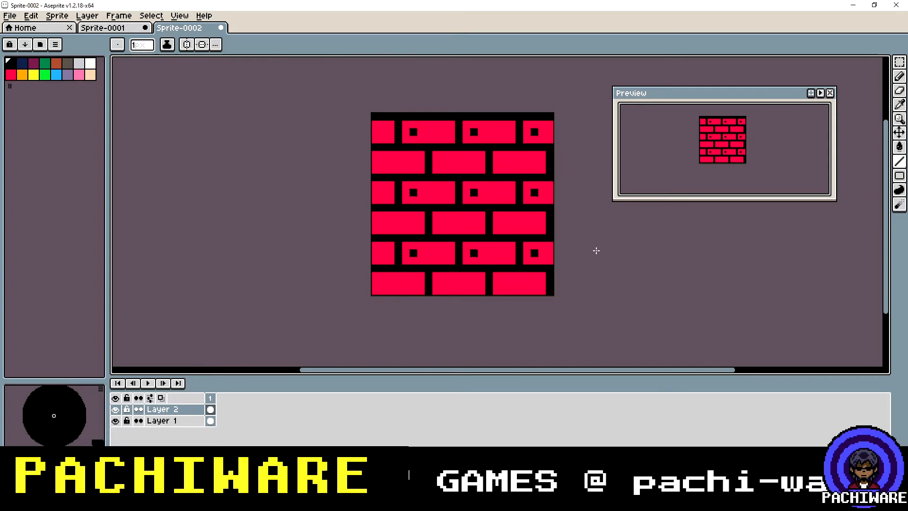
click(451, 251)
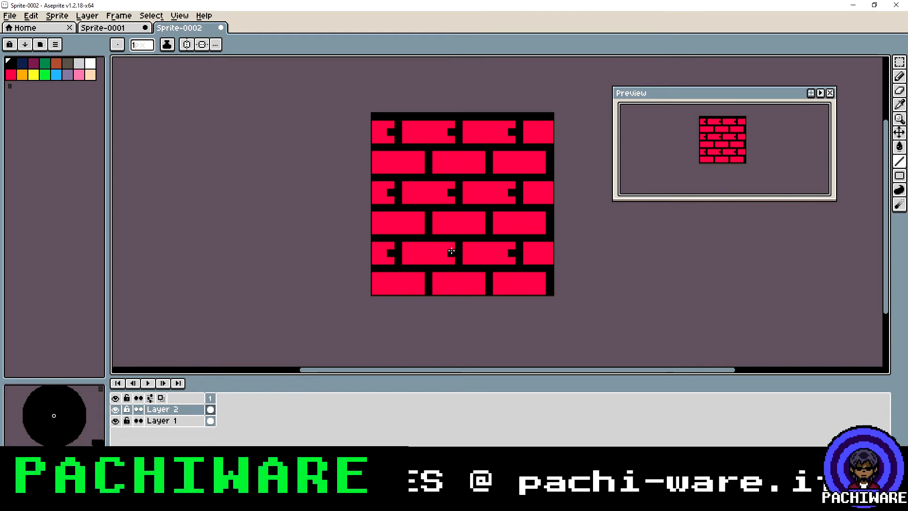
Switch to Sprite-0001 and deselect the brick tile in the centre cell
click(132, 30)
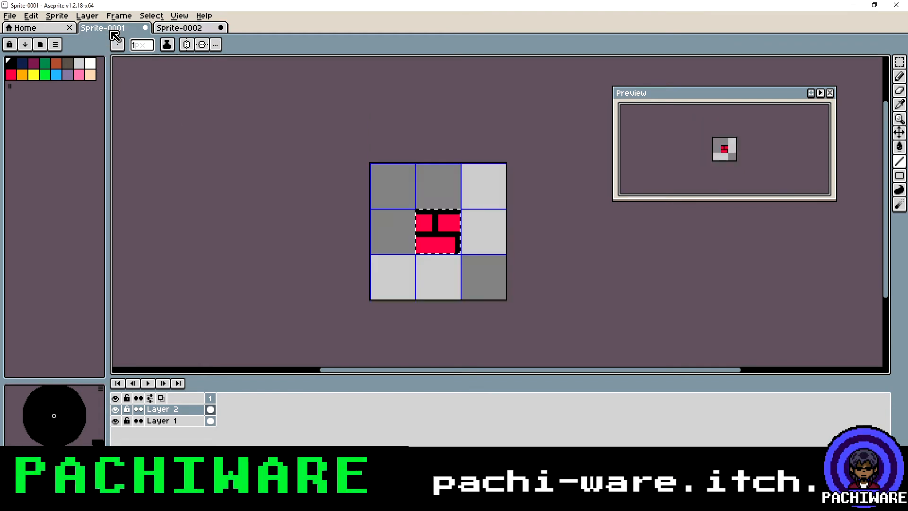
click(151, 15)
click(188, 43)
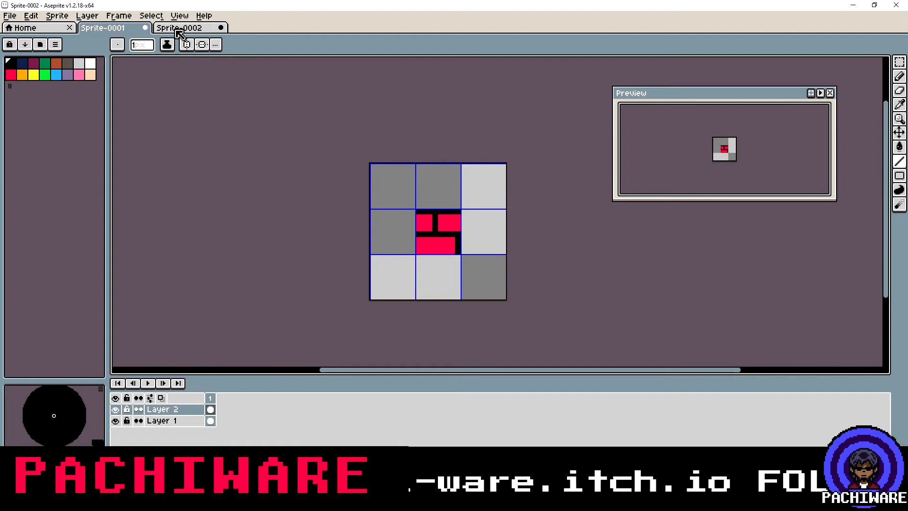
Return to Sprite-0002 and set its tiled mode to Tiled in X Axis
click(178, 29)
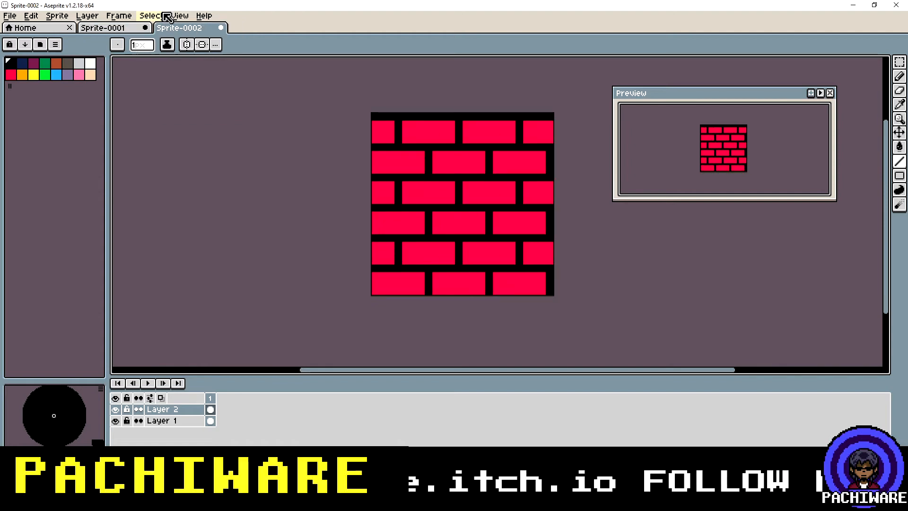
click(179, 15)
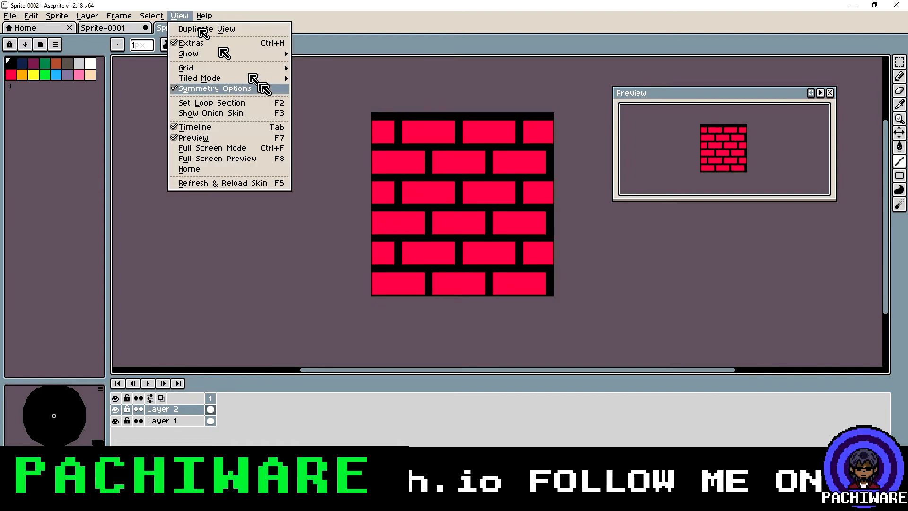
mouse_move(256, 79)
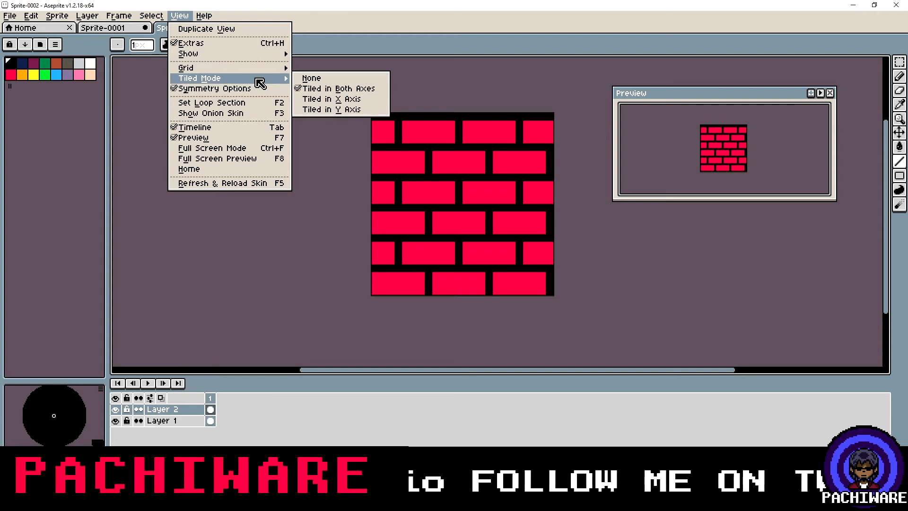
click(341, 100)
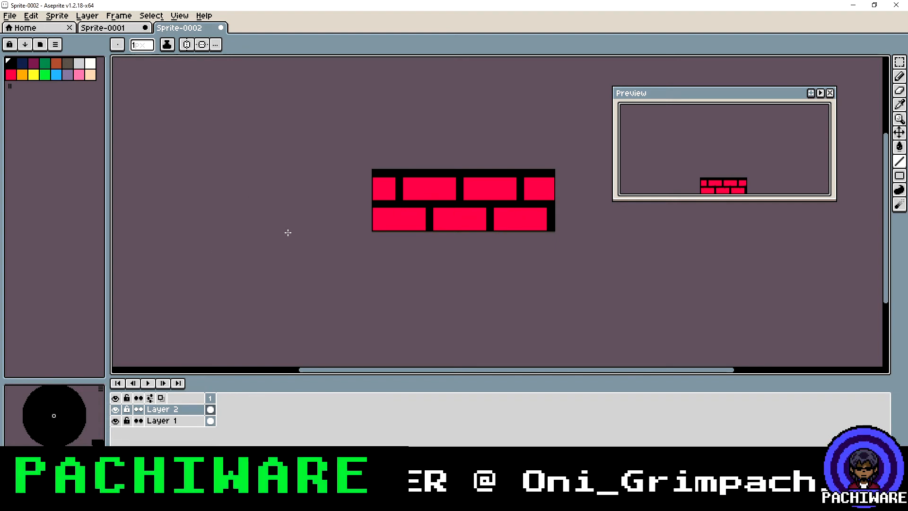
click(415, 189)
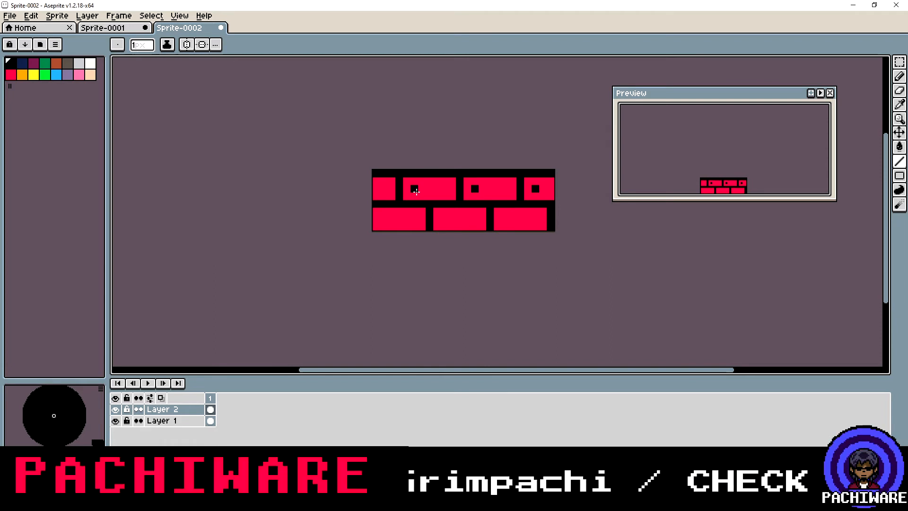
click(124, 29)
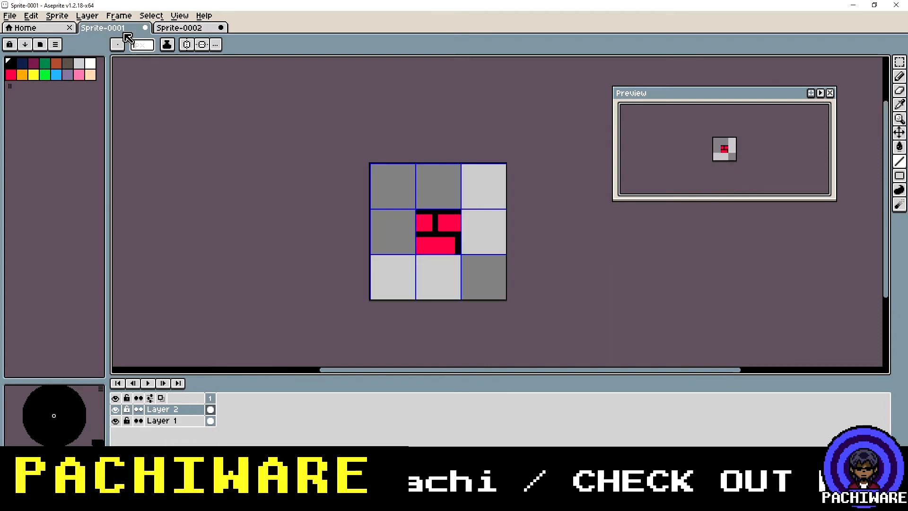
click(179, 28)
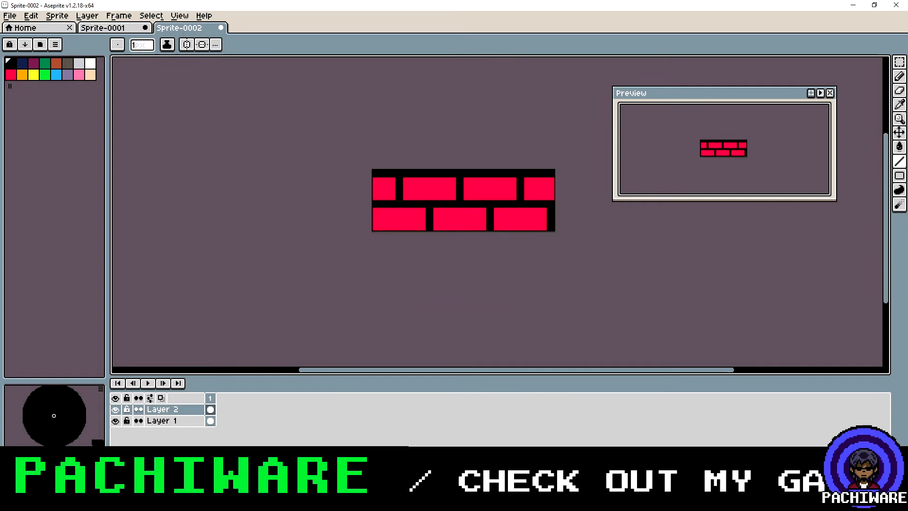
Draw a one-pixel black line across the top of the upper brick row to thicken the top border
click(410, 188)
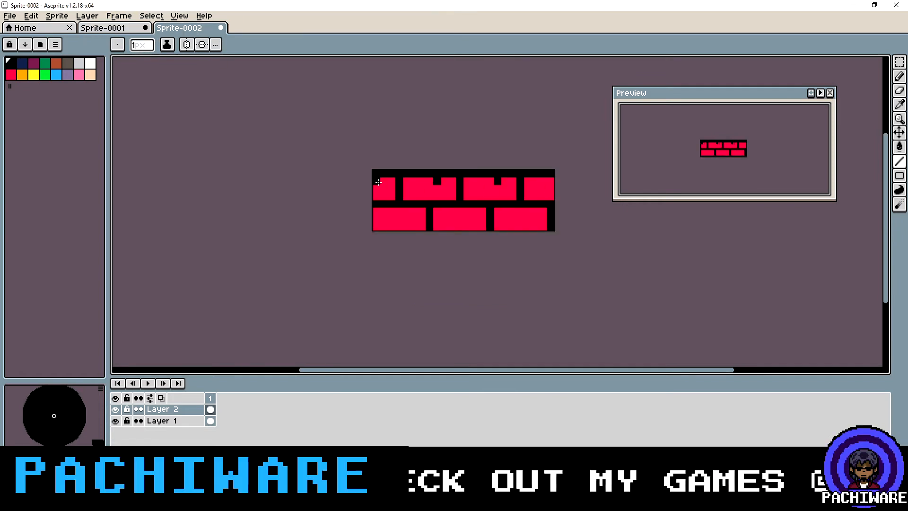
drag(378, 182, 441, 182)
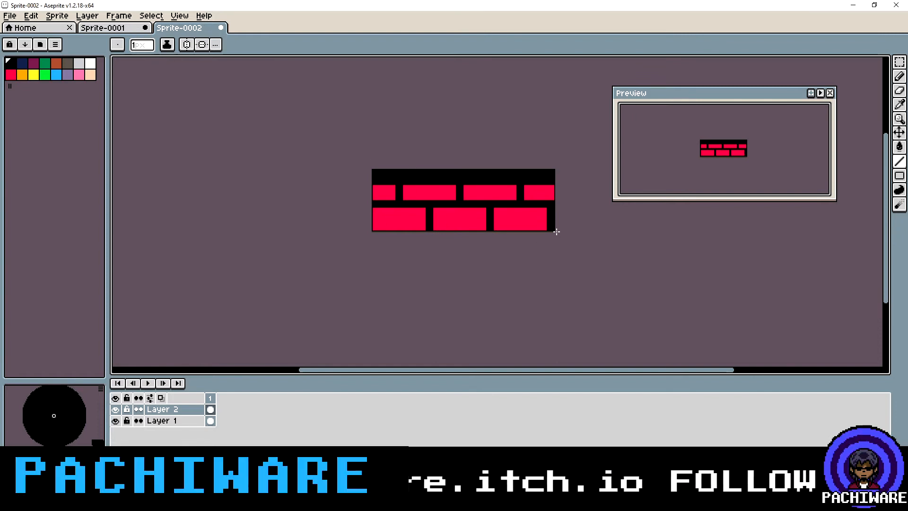
Shade the top pixel row of the upper bricks with dark purple, leaving out the trial pixels at the lower-right corners
click(33, 64)
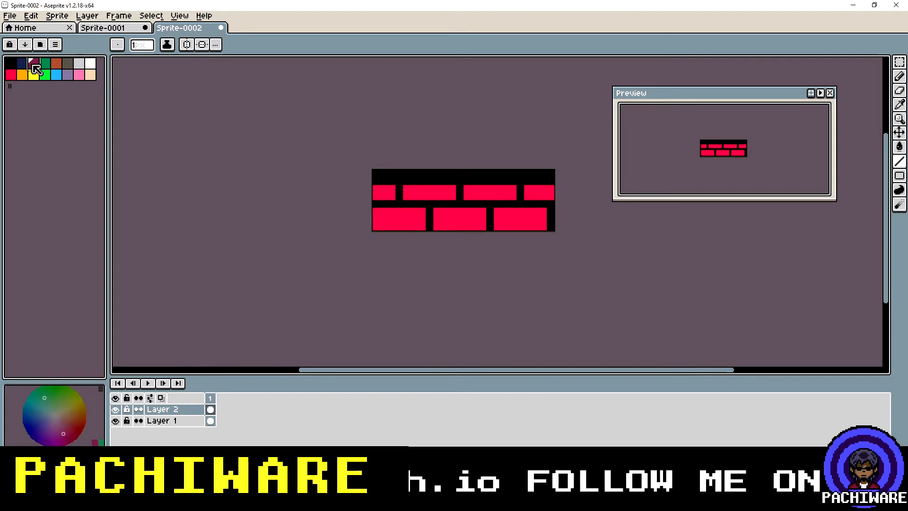
click(513, 196)
click(452, 196)
click(391, 195)
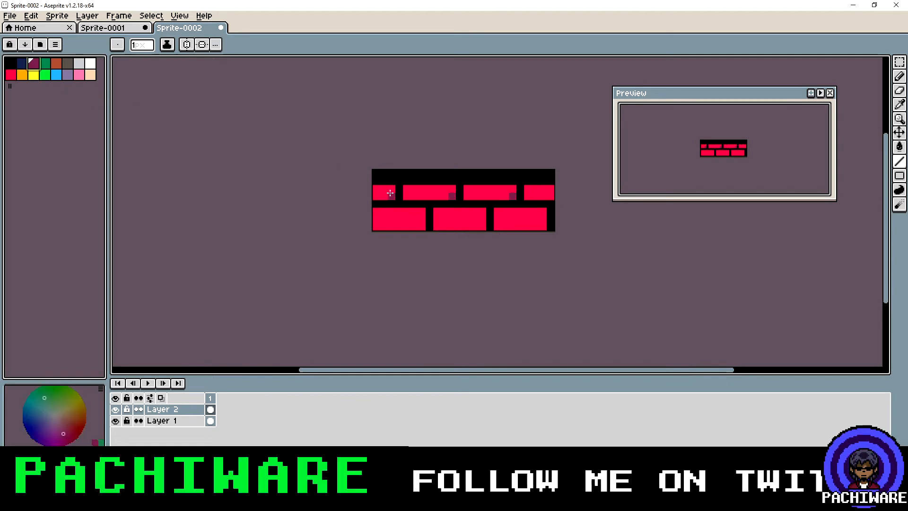
mouse_move(390, 193)
mouse_down()
mouse_move(383, 182)
mouse_move(379, 190)
mouse_move(468, 187)
mouse_move(374, 186)
mouse_move(430, 188)
mouse_up()
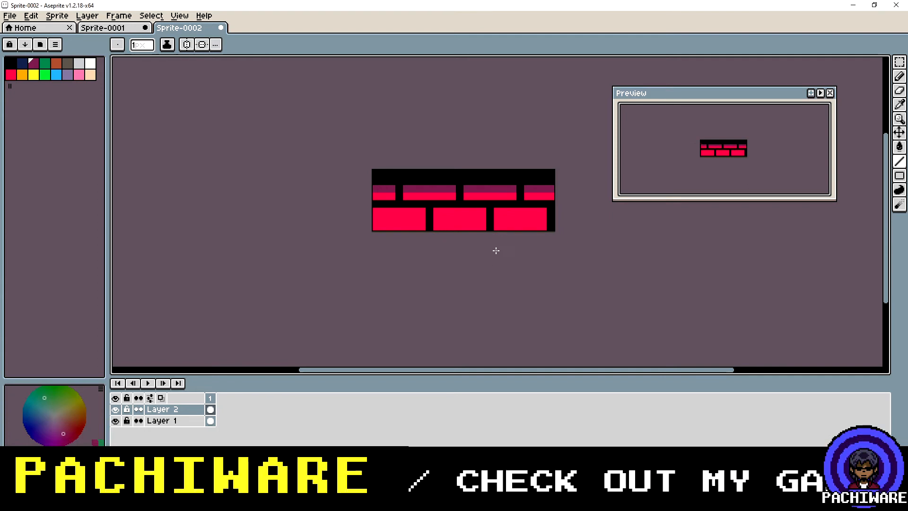
Select the whole shaded brick tile and copy it, undoing any stray purple pixel on the upper bricks
key(v)
key(b)
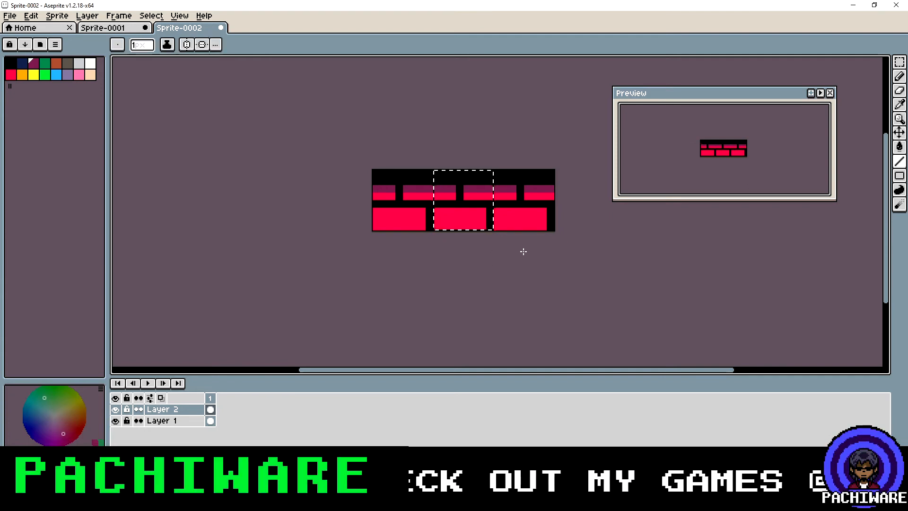
click(465, 184)
key(ctrl+z)
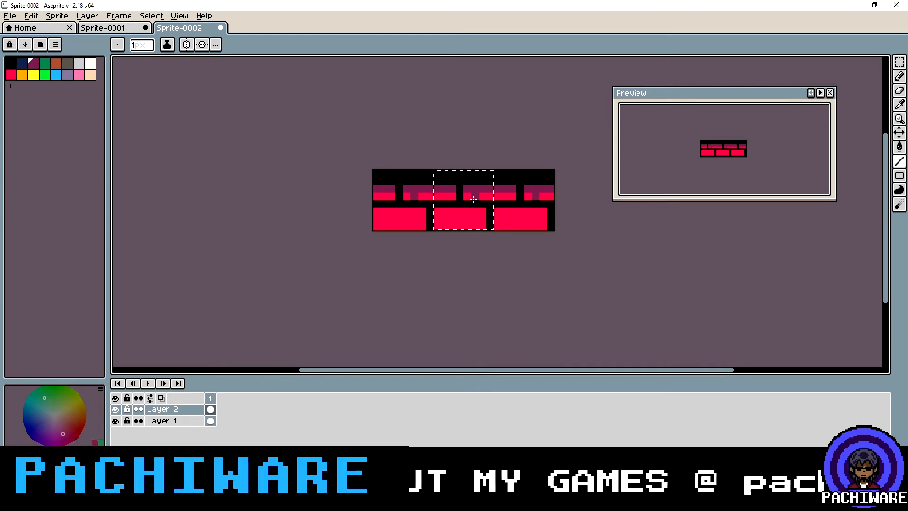
key(ctrl+z)
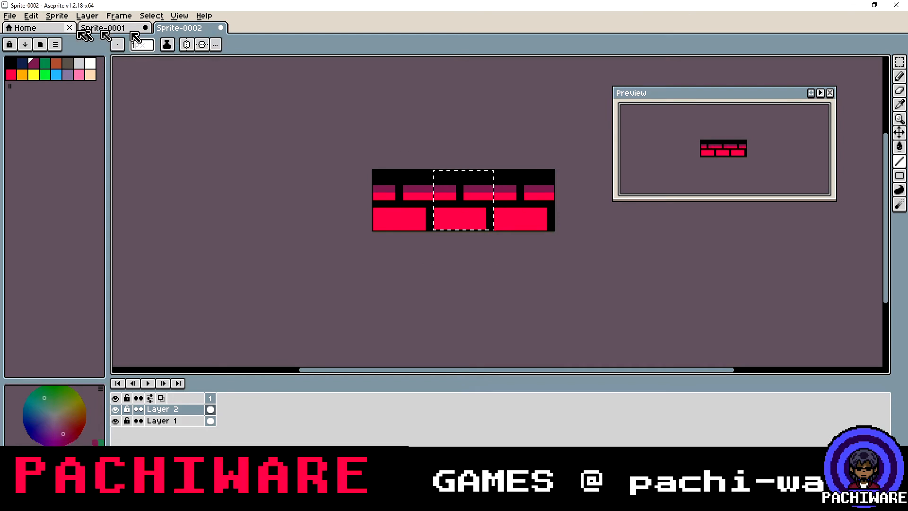
Paste the shaded tile into Sprite-0001, place it in the top-centre grid cell above the plain brick tile, and deselect it
click(122, 29)
key(ctrl+v)
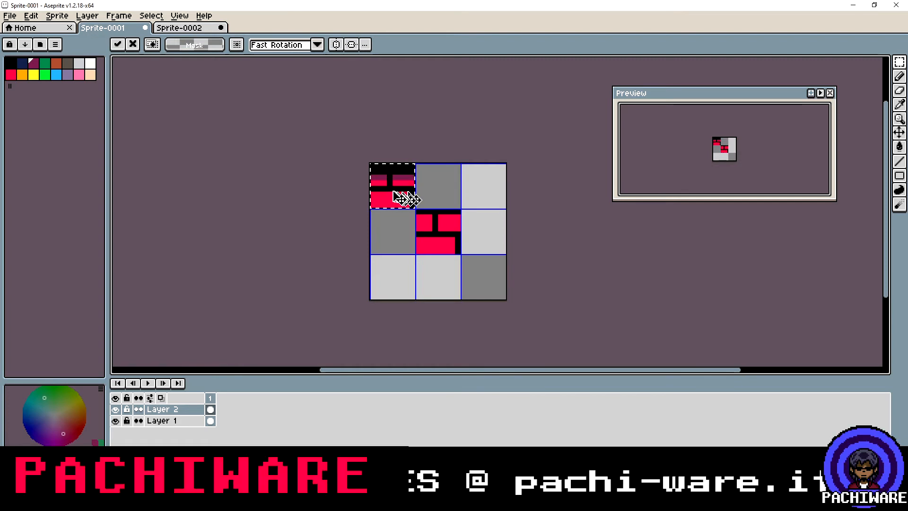
drag(397, 196, 442, 196)
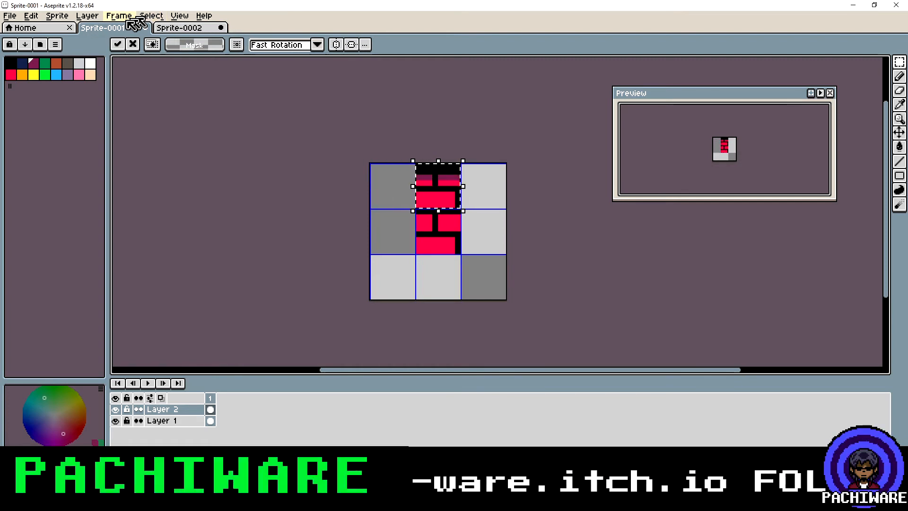
click(158, 16)
click(182, 38)
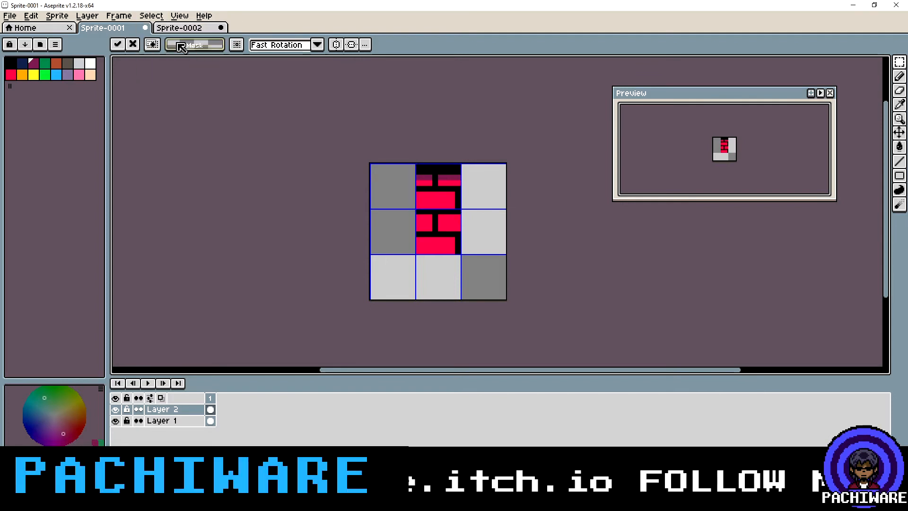
Go back to Sprite-0002, clear the selection and undo the purple shading and thick black border to restore the plain bricks
click(180, 16)
click(179, 16)
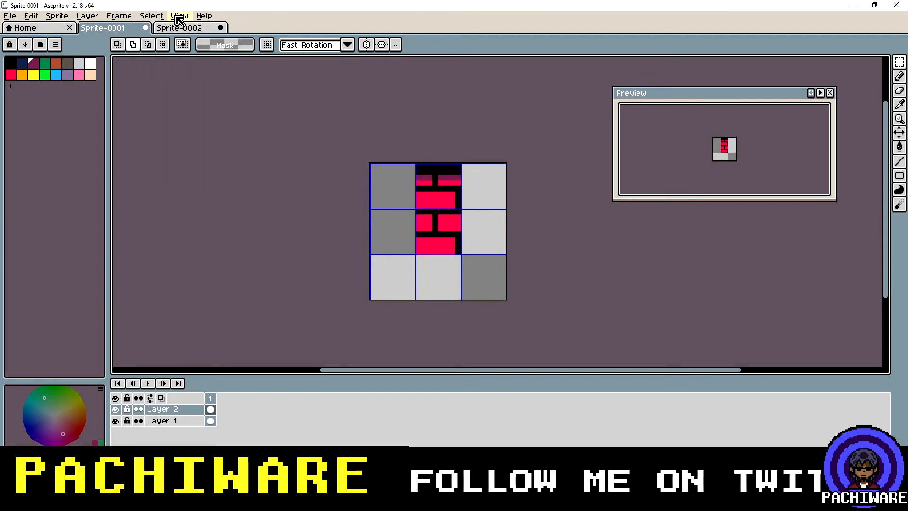
click(178, 30)
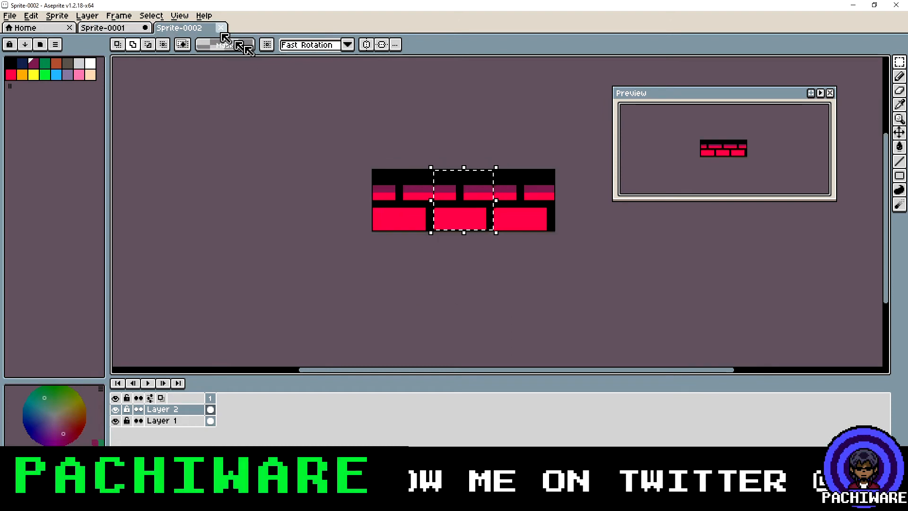
click(512, 226)
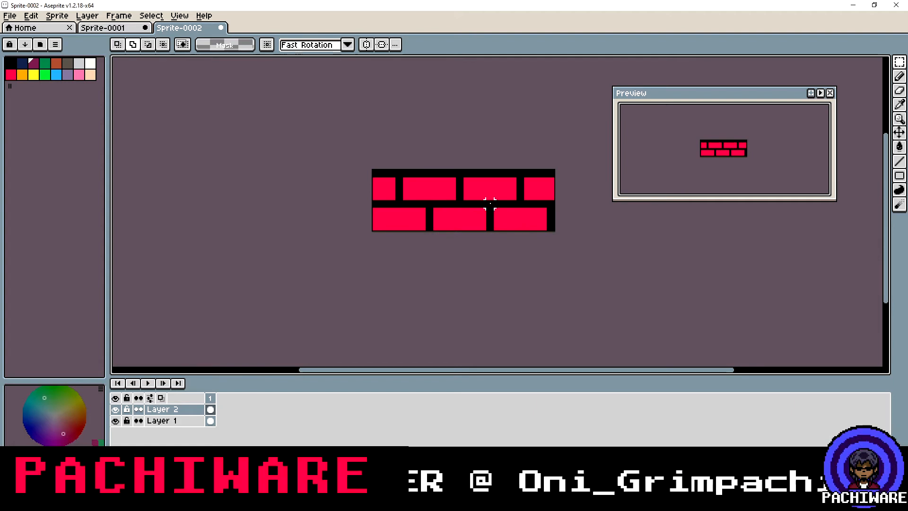
Change the tiled mode of Sprite-0002 to Tiled in Y Axis, comparing the tile with the grid in Sprite-0001
click(118, 28)
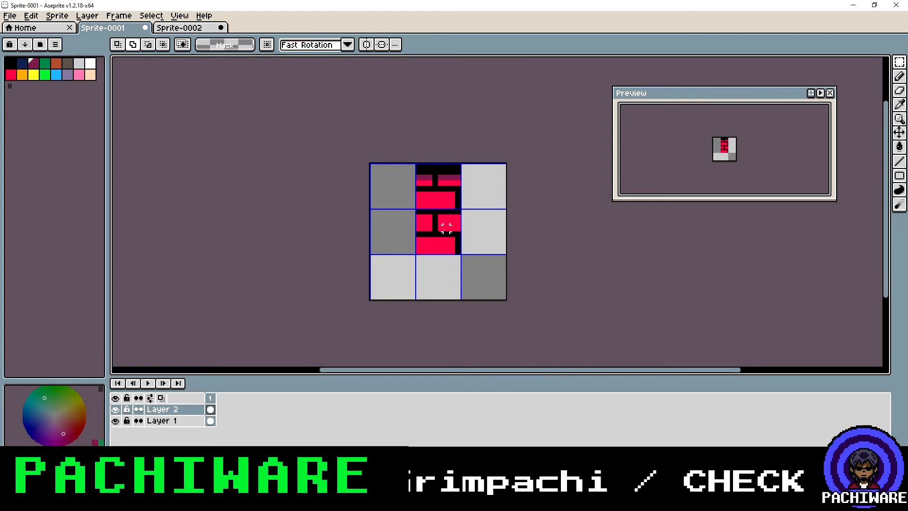
click(170, 28)
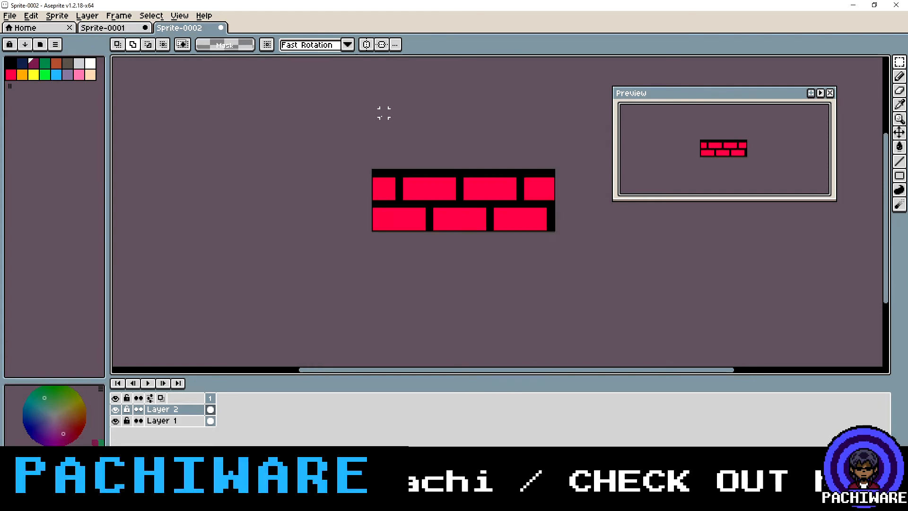
click(180, 17)
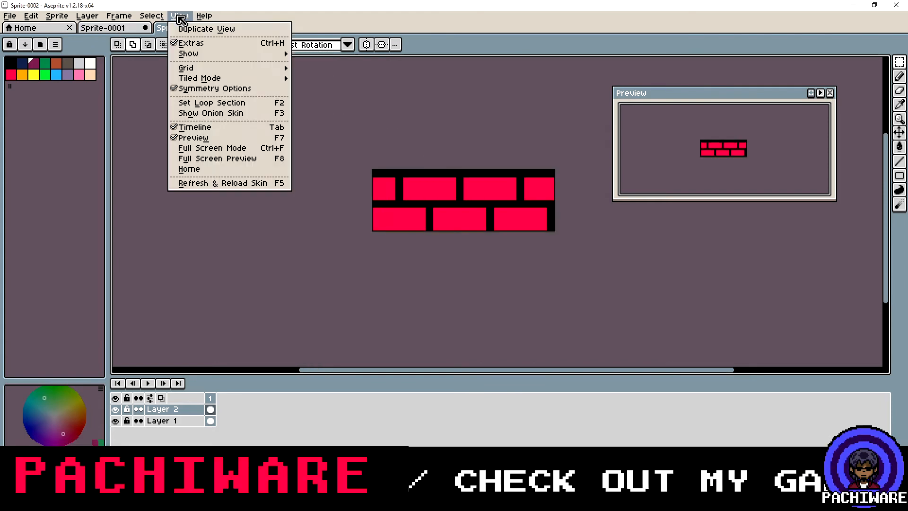
mouse_move(245, 74)
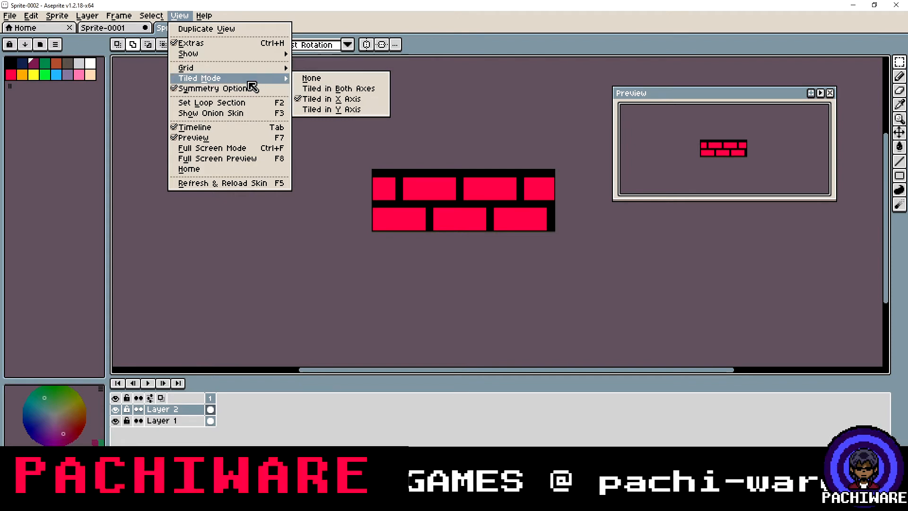
click(362, 110)
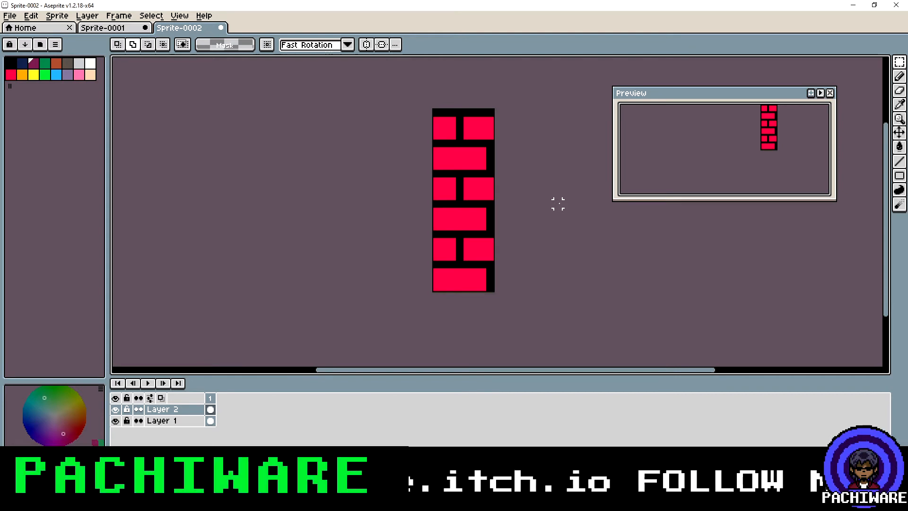
click(122, 30)
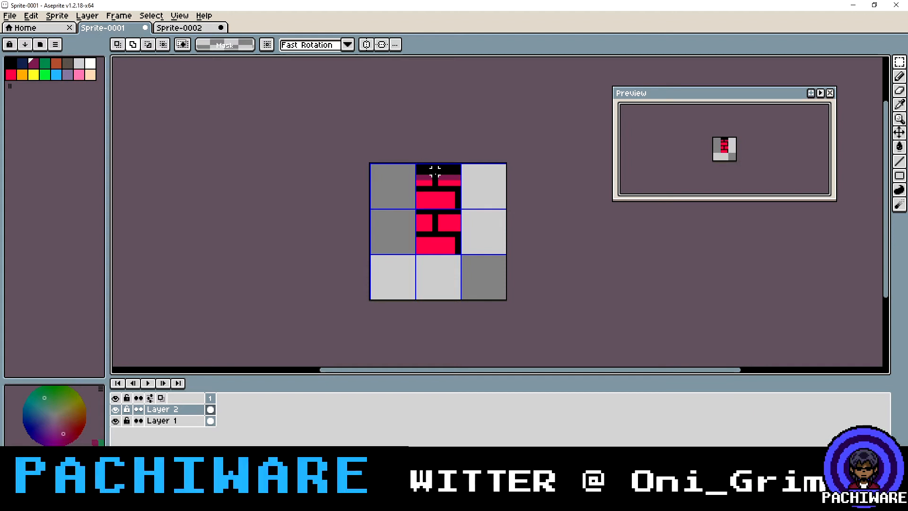
click(199, 29)
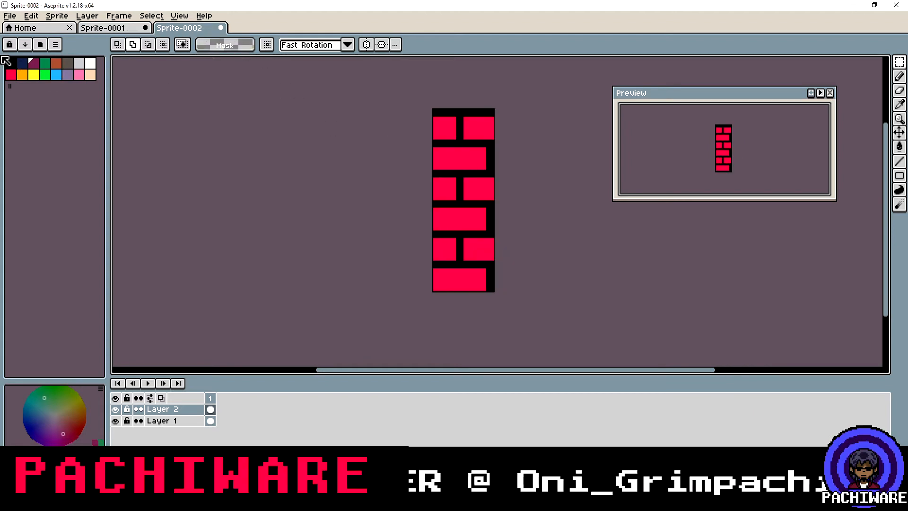
Draw a black line across the top pixel row of the upper bricks and a dark purple line across the row below it
click(9, 62)
click(899, 161)
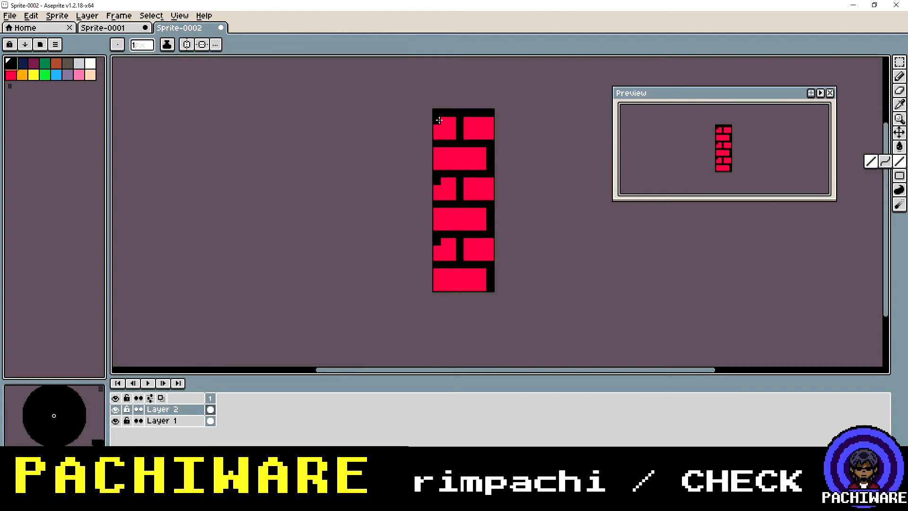
drag(439, 120, 492, 119)
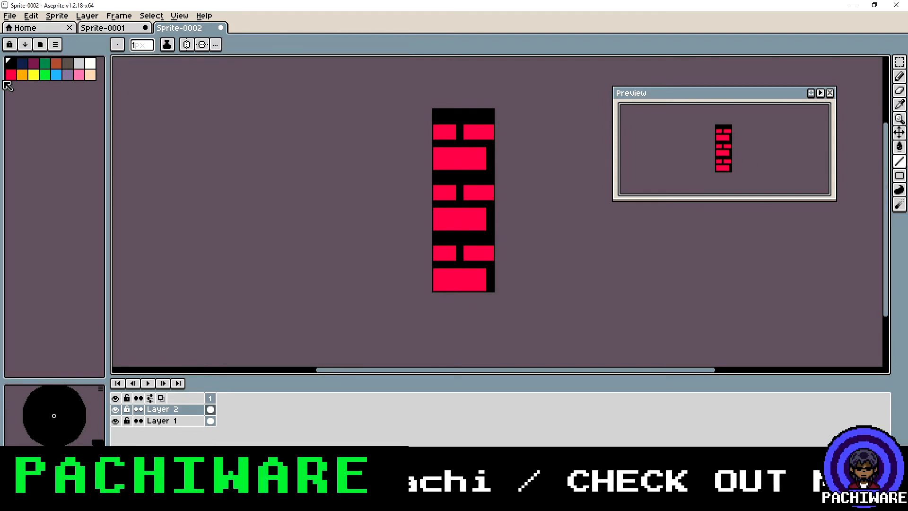
click(33, 62)
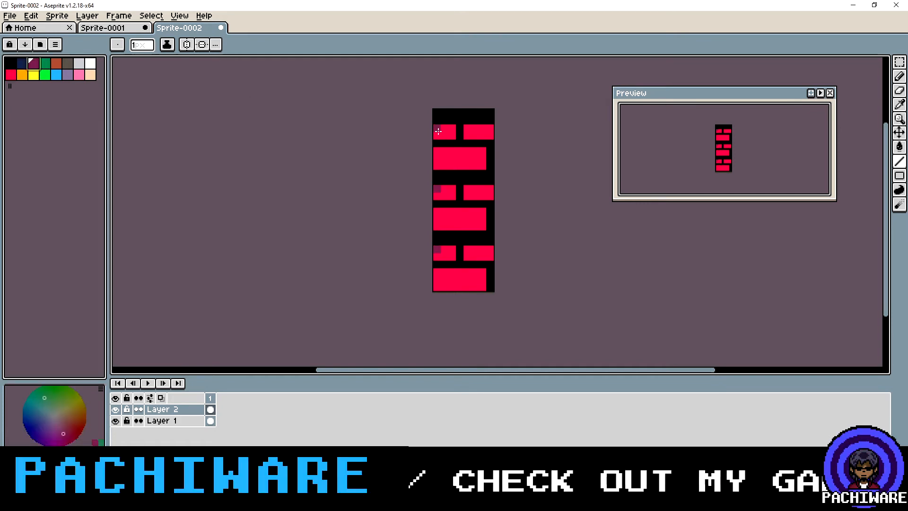
drag(435, 128, 493, 128)
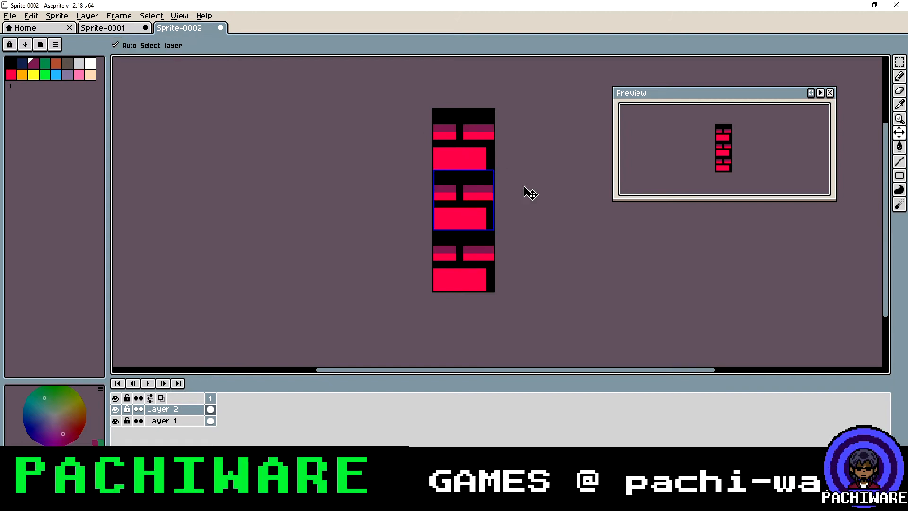
click(127, 29)
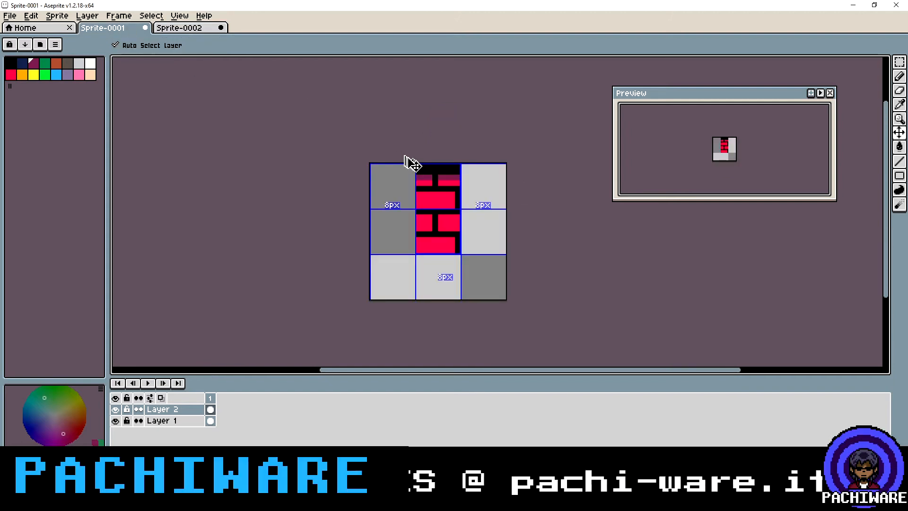
key(ctrl+v)
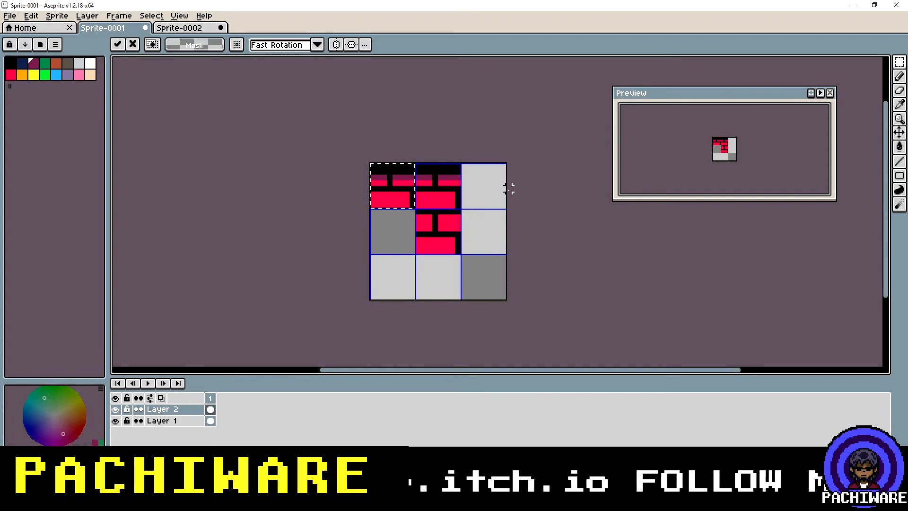
key(Escape)
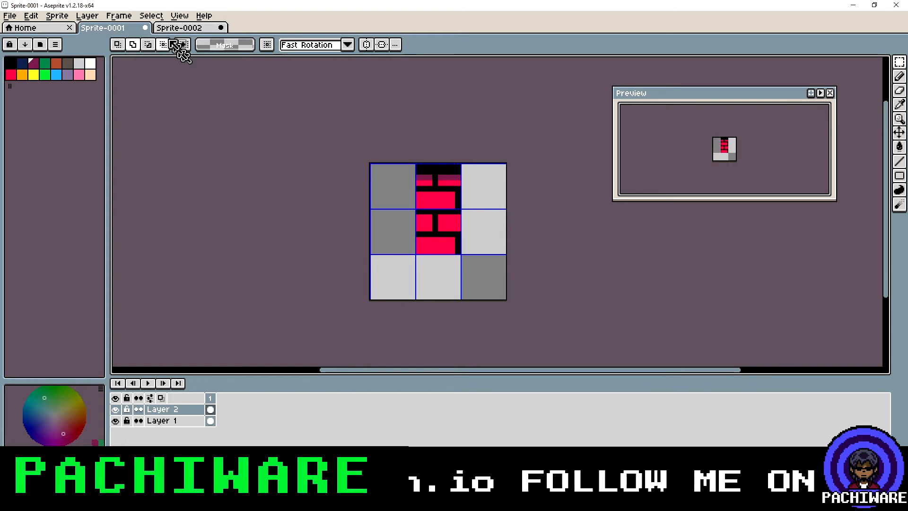
click(180, 28)
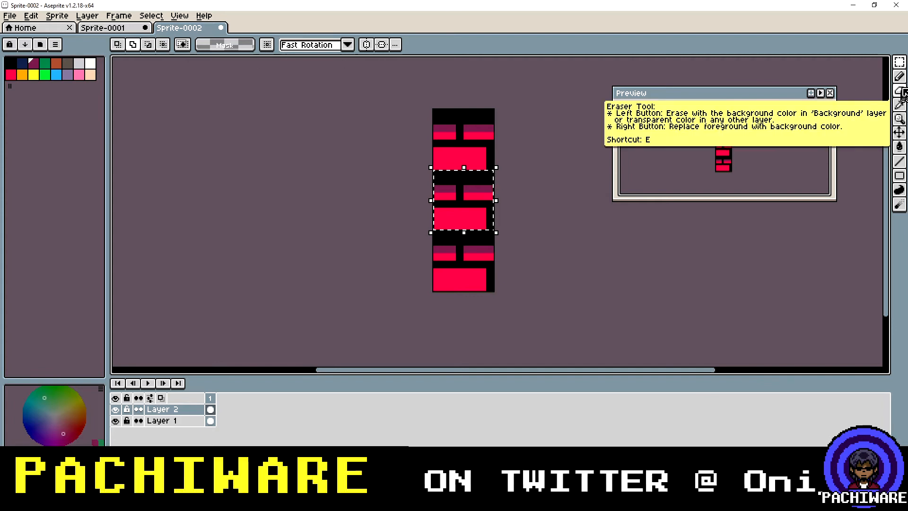
Draw a one-pixel black vertical line down the tile's left edge over both brick rows, undoing the extra second column
click(900, 92)
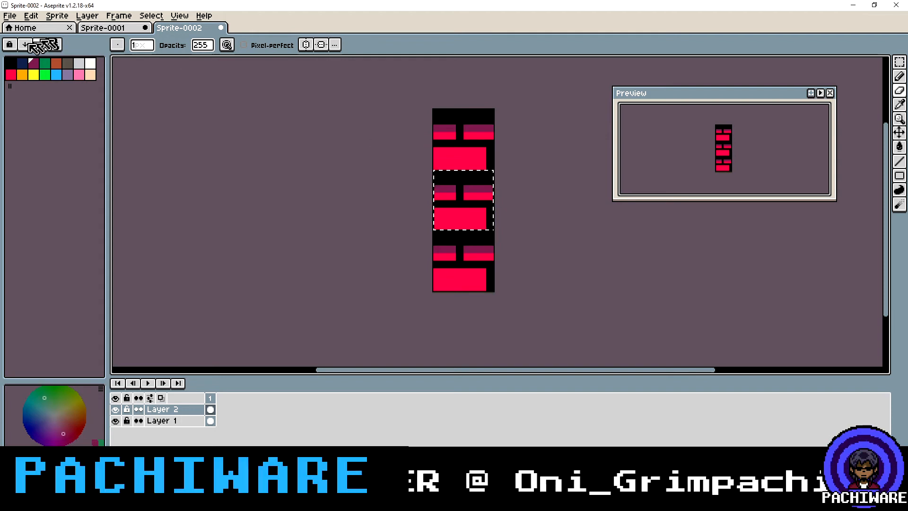
click(13, 64)
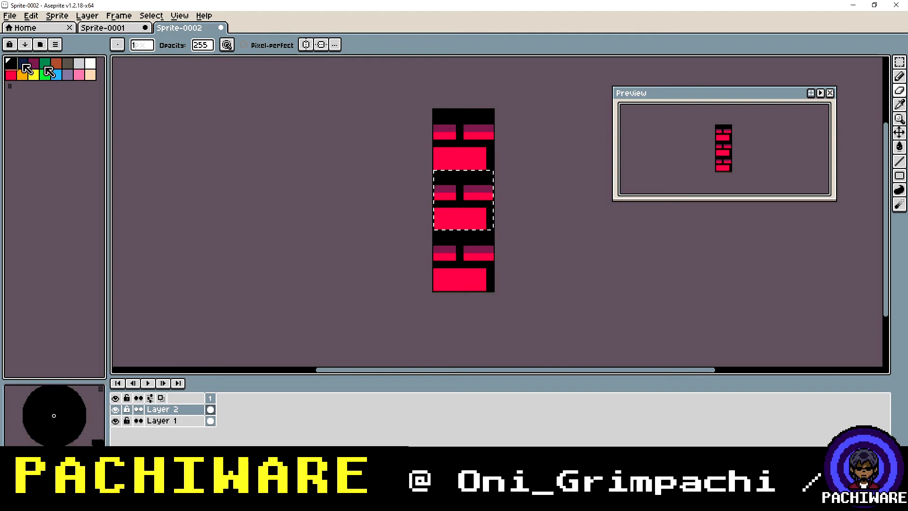
click(900, 162)
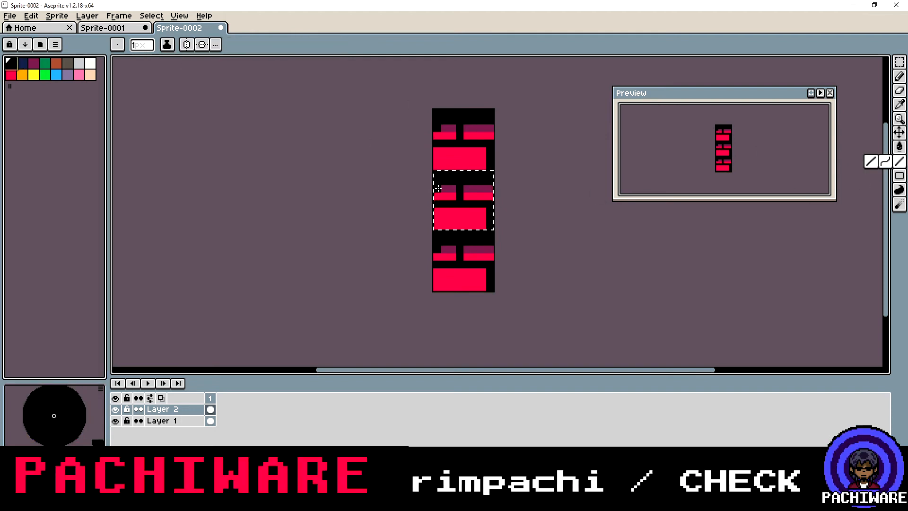
drag(437, 183, 440, 225)
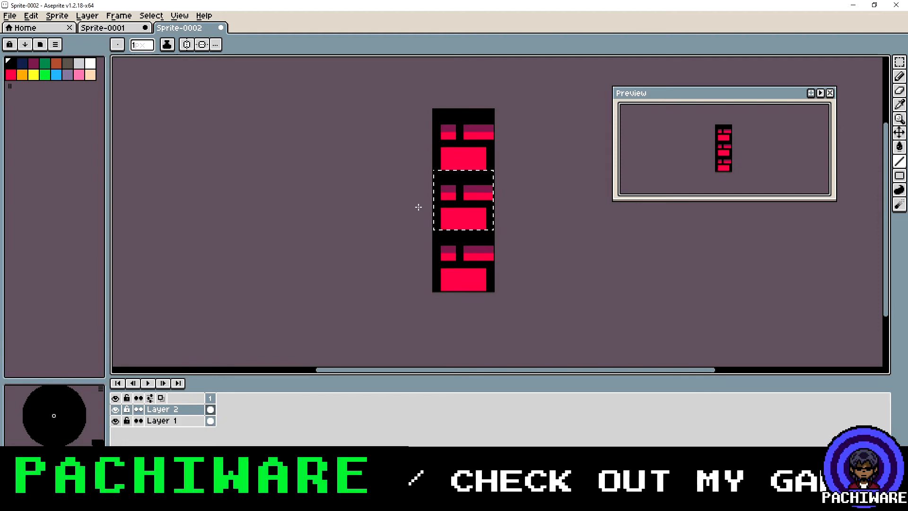
drag(443, 190, 445, 225)
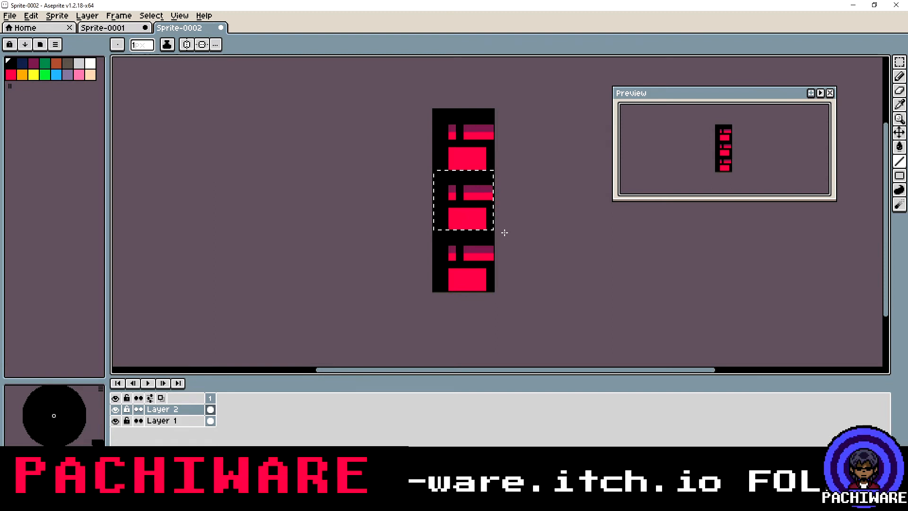
key(ctrl+z)
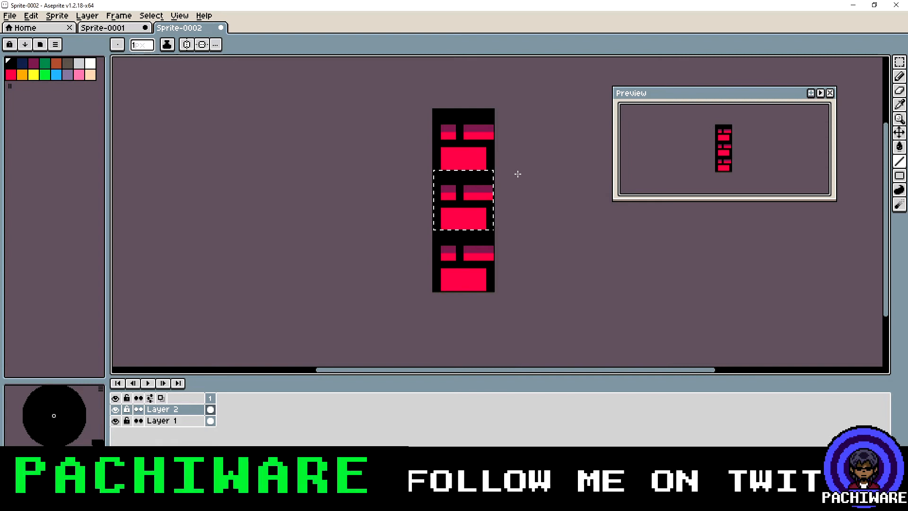
Erase three pixels in an L shape at the tile's upper-left corner to round it off
click(901, 93)
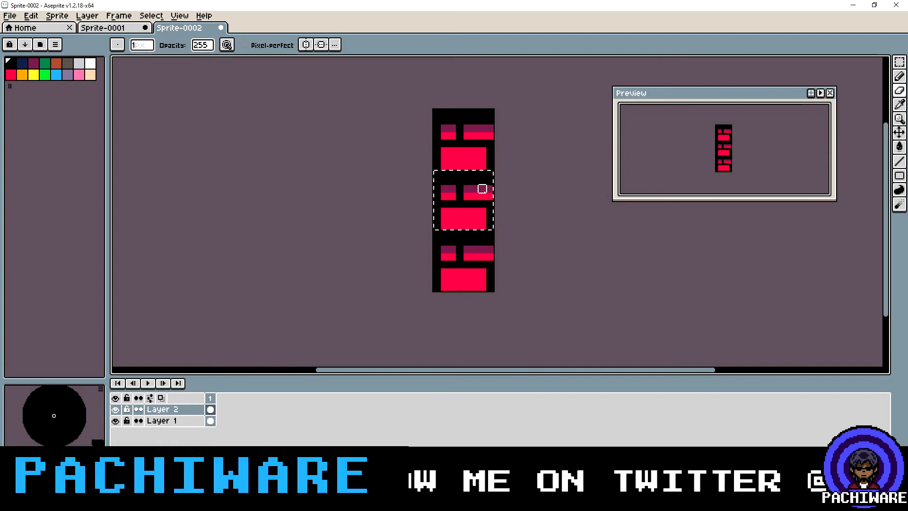
click(437, 173)
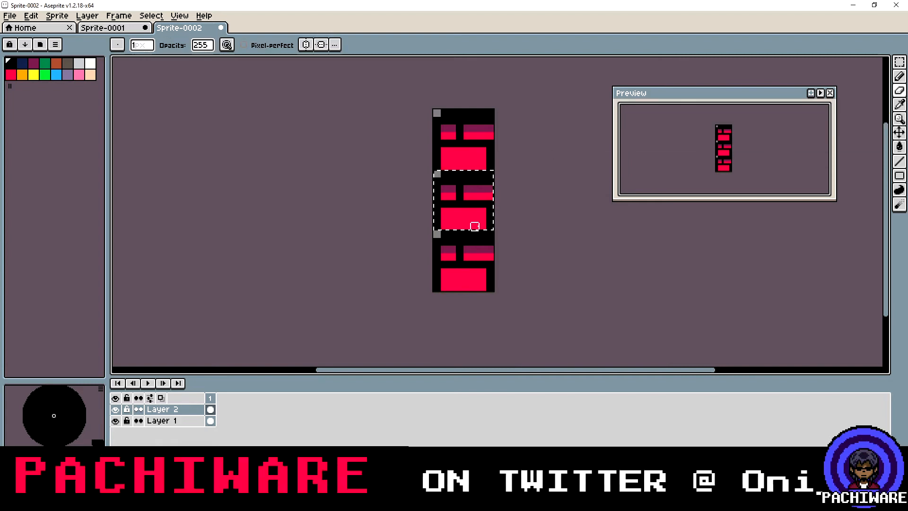
click(436, 180)
click(445, 174)
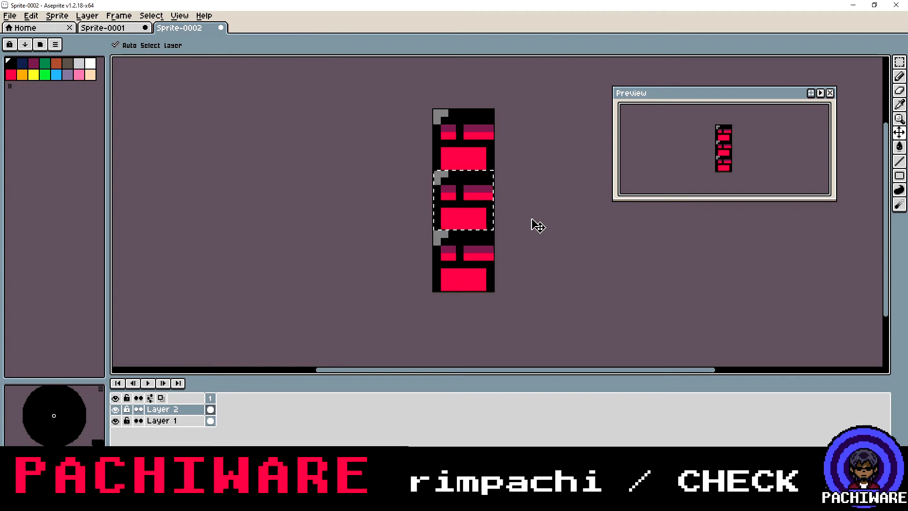
Copy the finished corner tile, paste it into the top-left grid cell of Sprite-0001, and deselect it
key(ctrl+c)
click(103, 28)
key(ctrl+v)
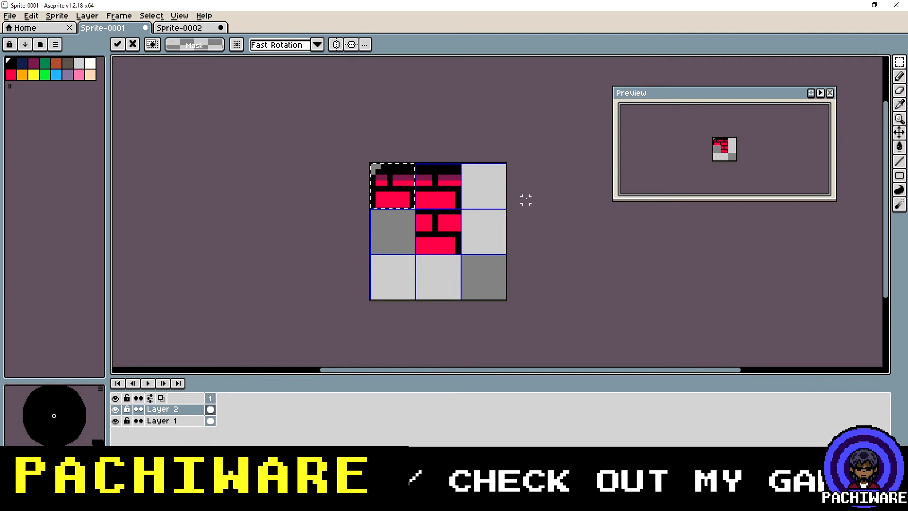
click(148, 17)
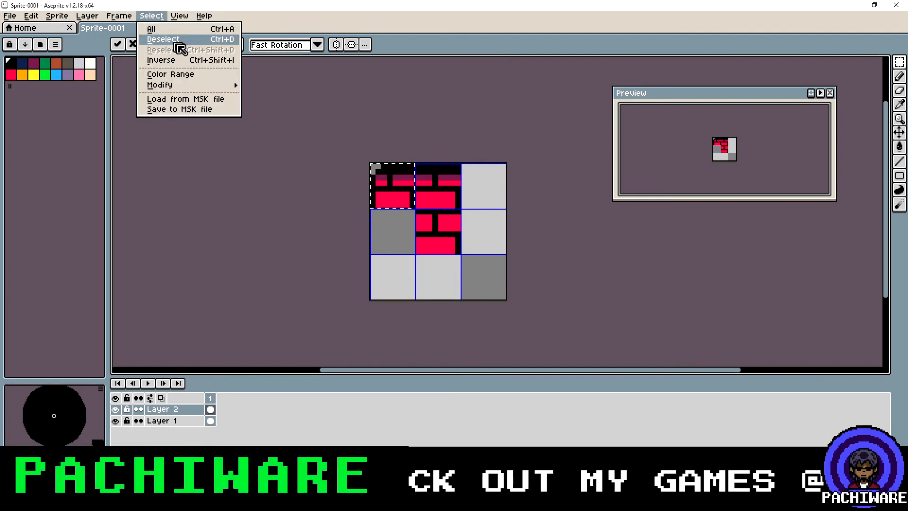
click(178, 41)
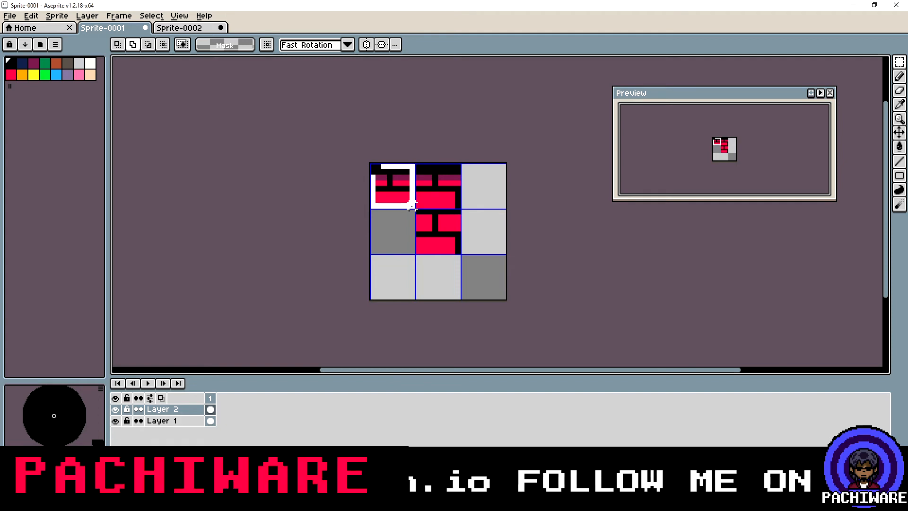
Try to flip a copy of the top-left corner tile horizontally and shift it into the top-right grid cell
click(31, 16)
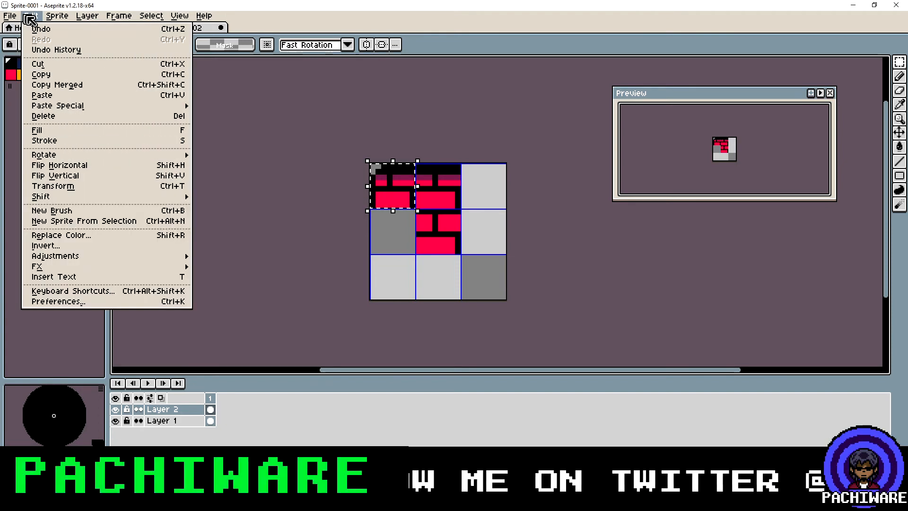
click(294, 177)
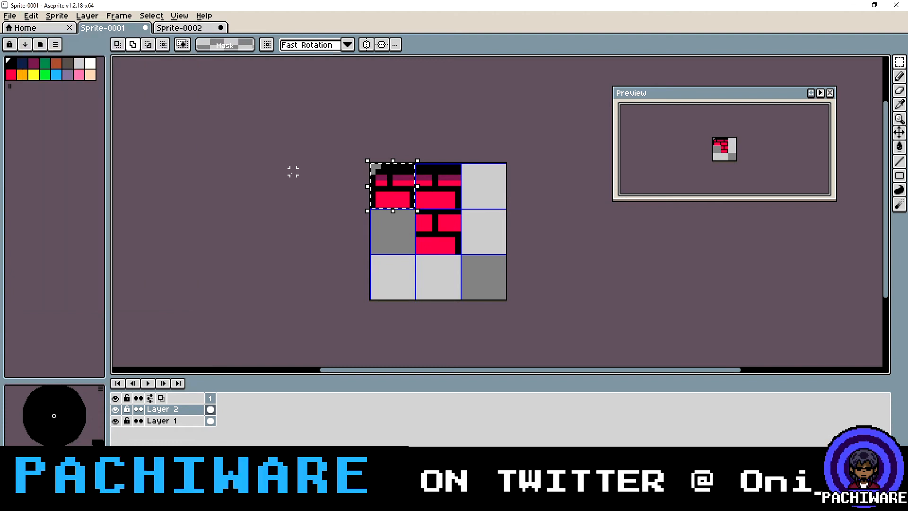
key(ctrl+t)
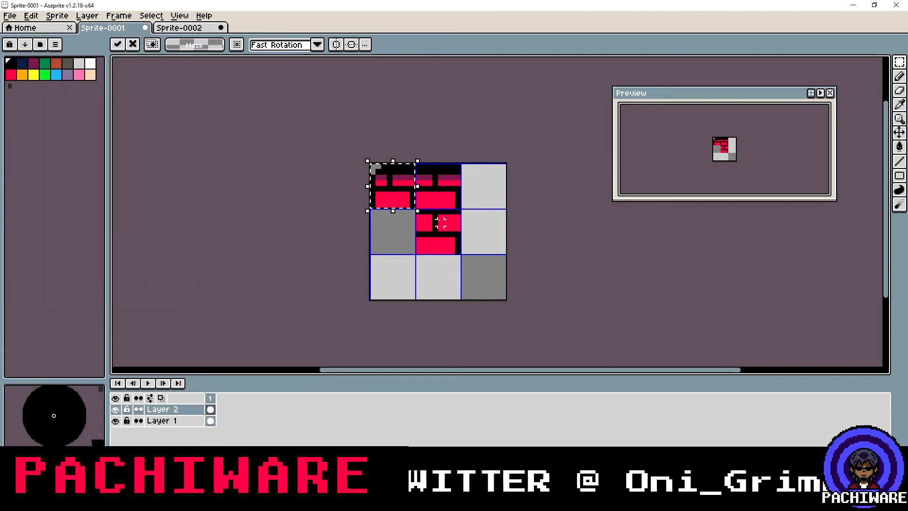
click(31, 15)
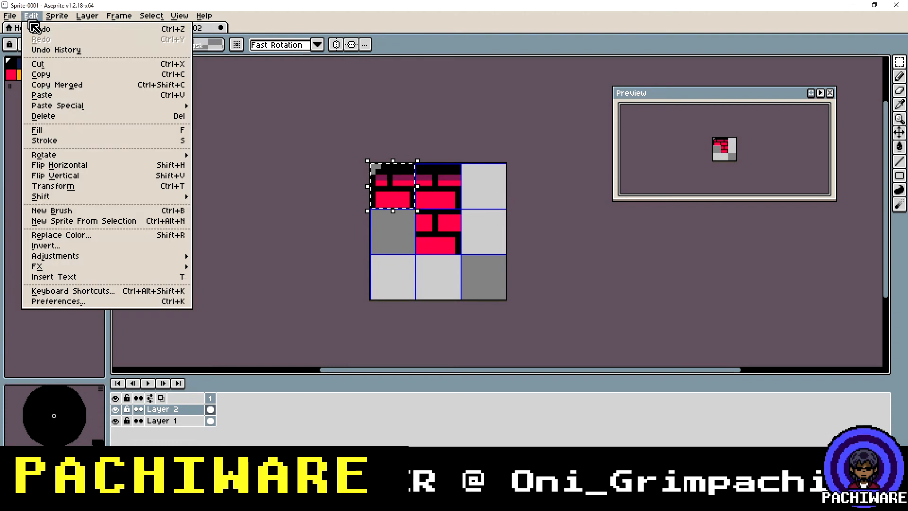
click(114, 165)
key(Right)
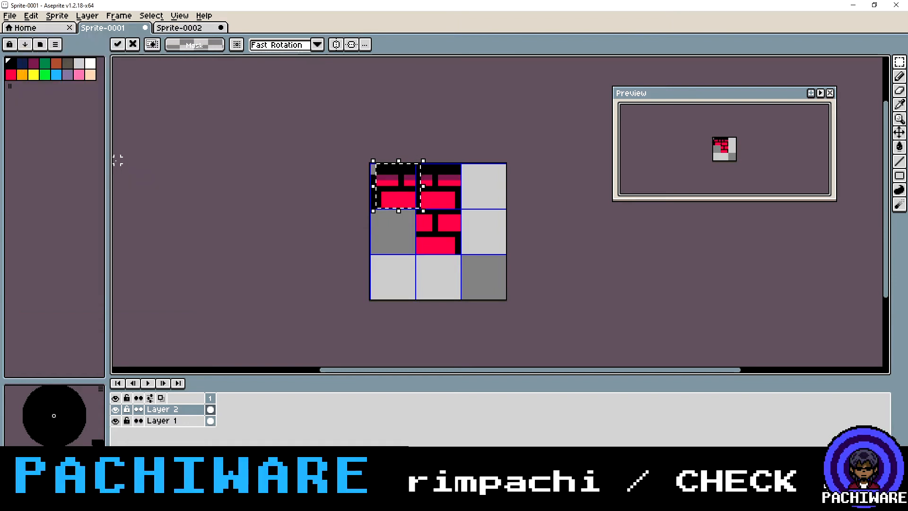
key(Right)
key(Right)
key(Right)
key(Right)
key(Right)
key(Right)
key(Right)
key(Right)
key(Right)
key(Right)
key(Right)
key(Right)
key(Right)
key(Right)
key(Right)
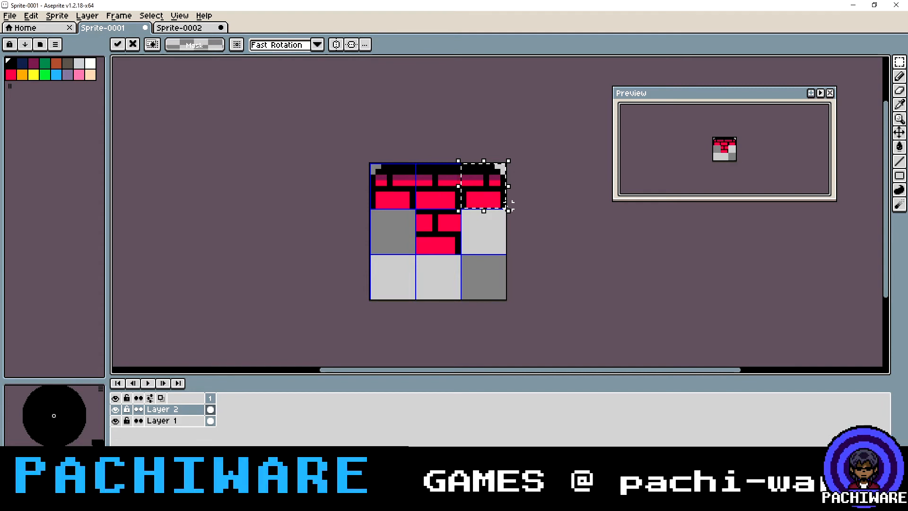
key(Escape)
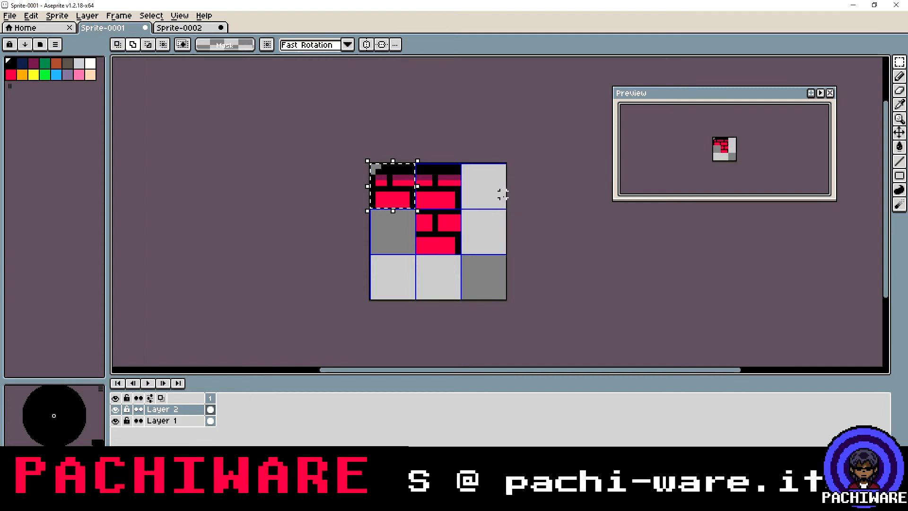
click(447, 171)
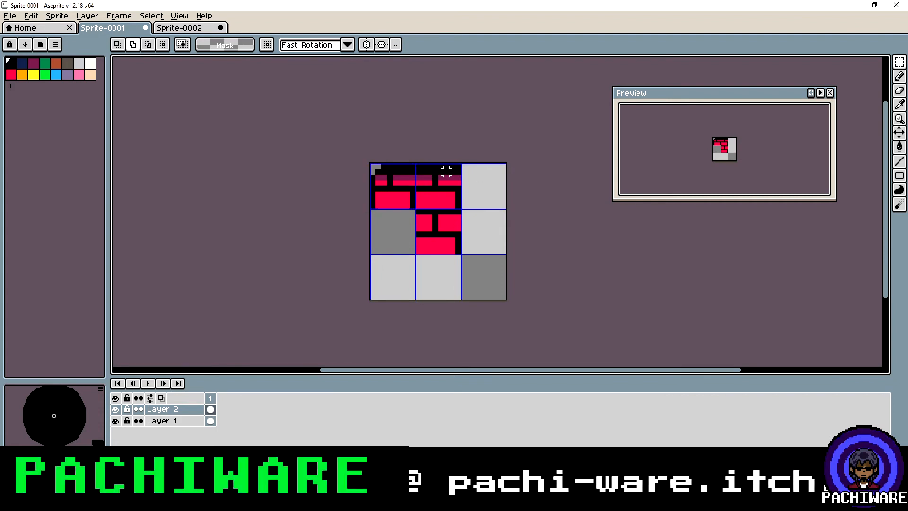
Return to Sprite-0002 and undo the erased upper-left corner and the black line on the tile's left edge
click(179, 27)
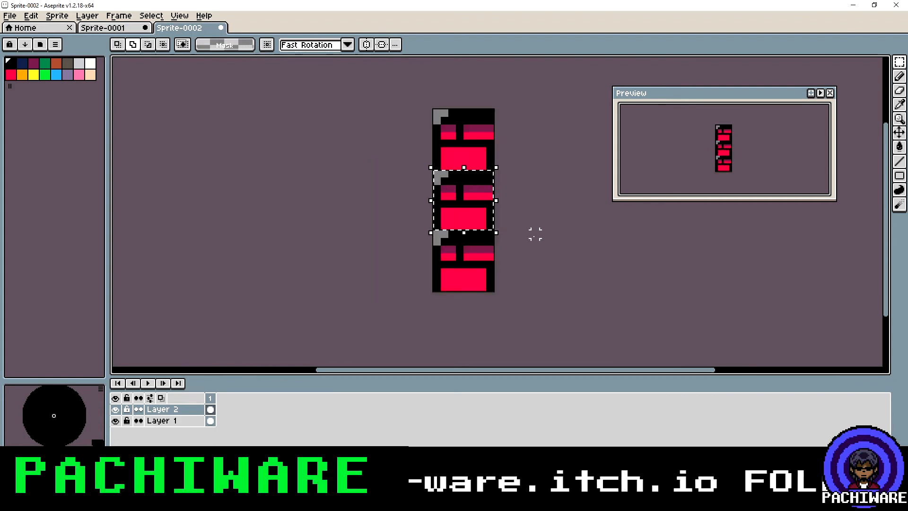
key(ctrl+z)
key(ctrl+z)
key(ctrl+z)
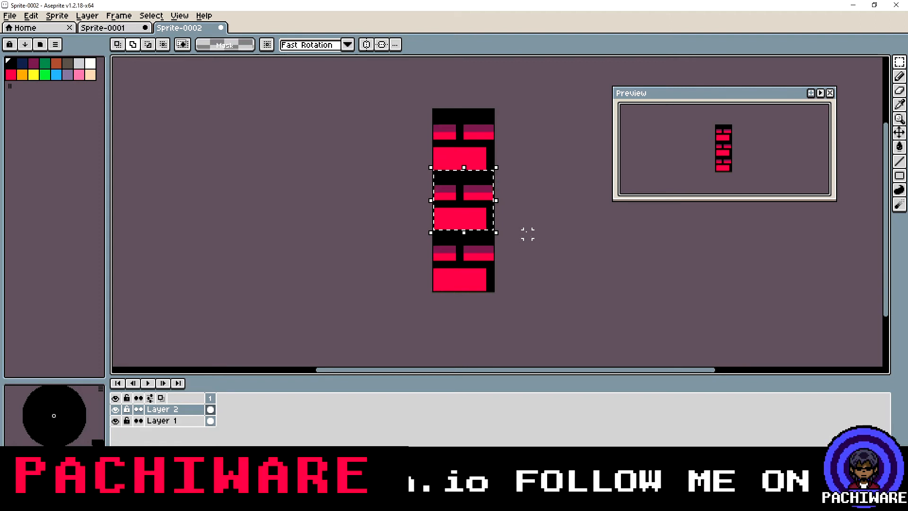
Draw a one-pixel black vertical line down the right edge of the shaded top tile
click(9, 63)
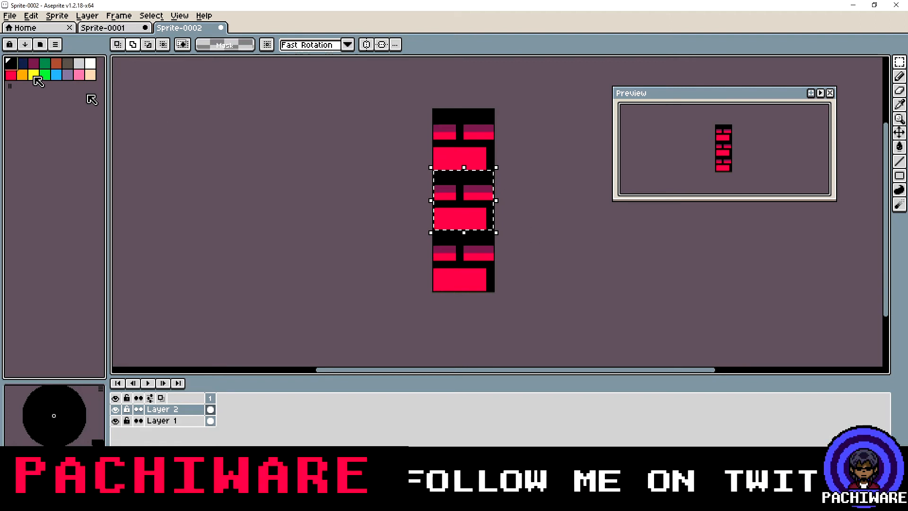
click(898, 161)
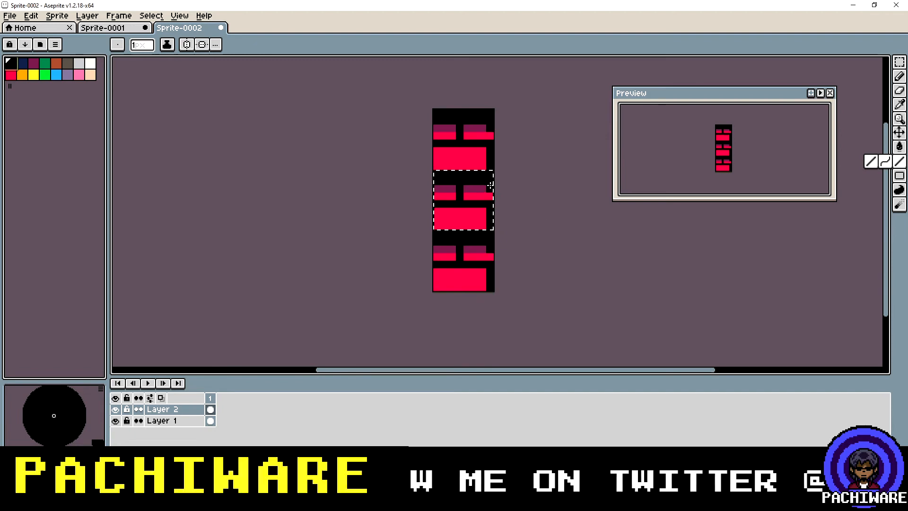
drag(491, 188, 491, 227)
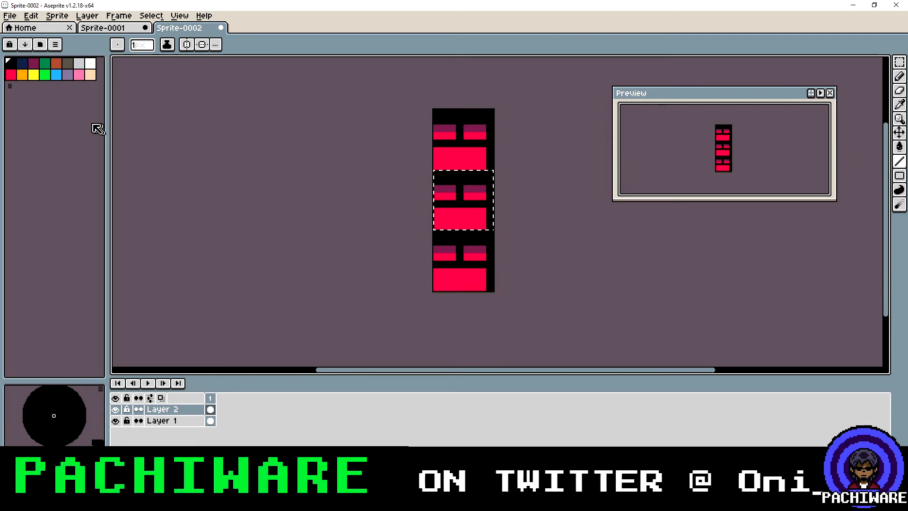
Erase three pixels in an L shape at the tile's upper-right corner to round it off
click(899, 76)
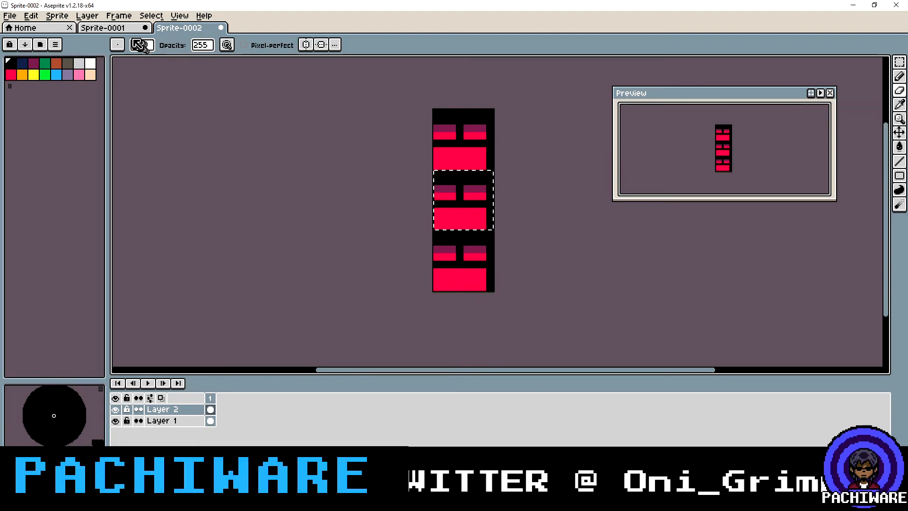
click(125, 31)
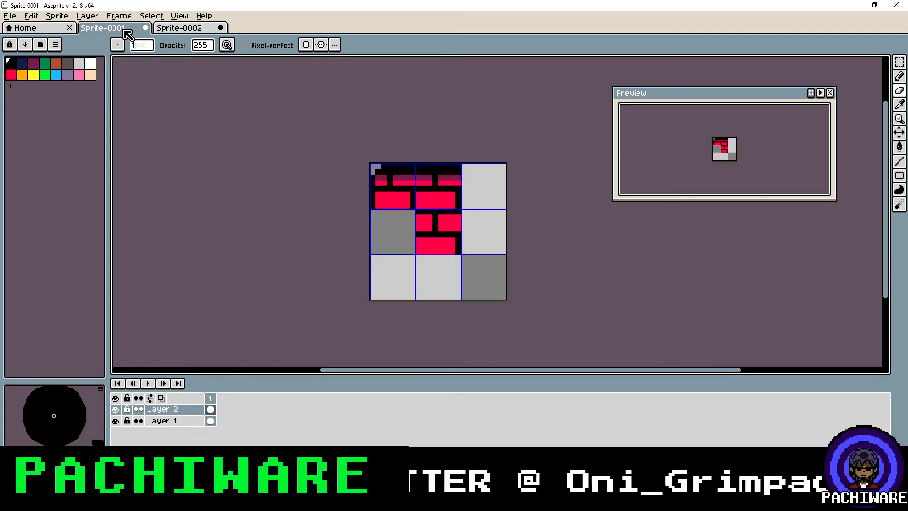
click(171, 28)
click(489, 173)
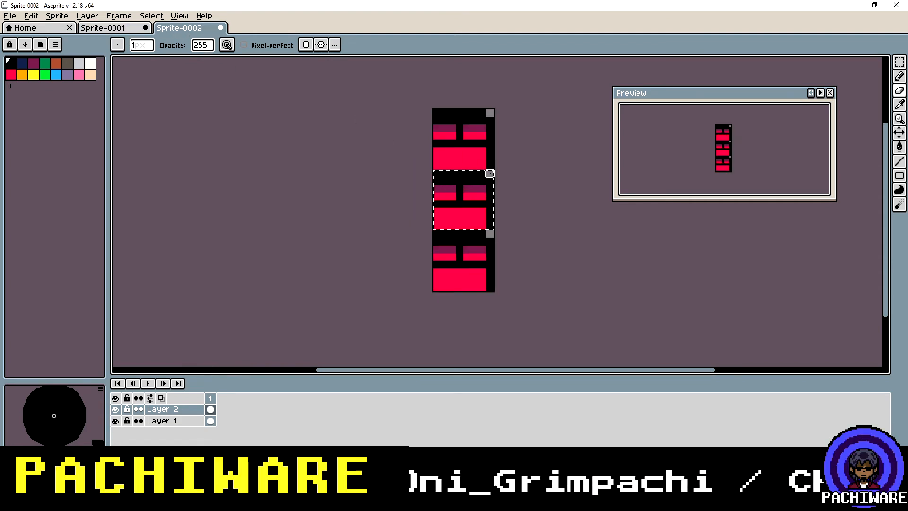
click(482, 173)
click(489, 180)
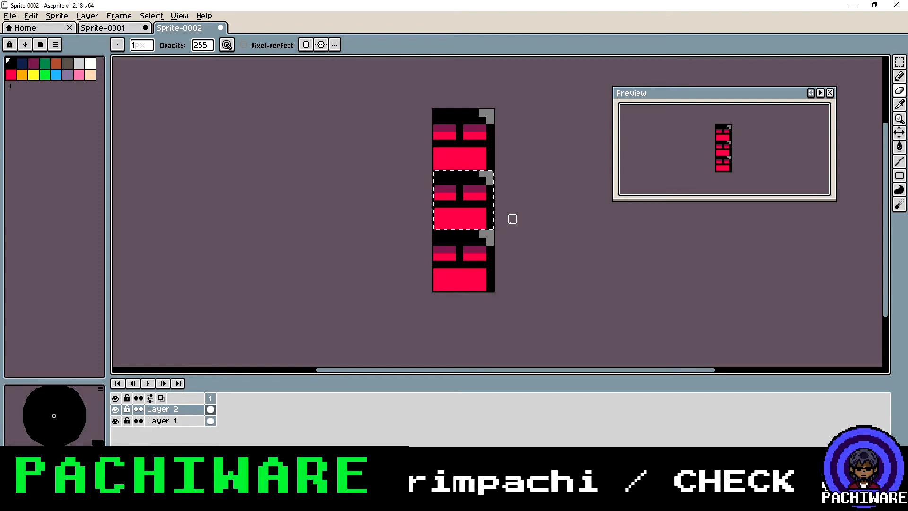
Copy the right corner tile, place it in the top-right grid cell of Sprite-0001, and deselect it
key(v)
key(m)
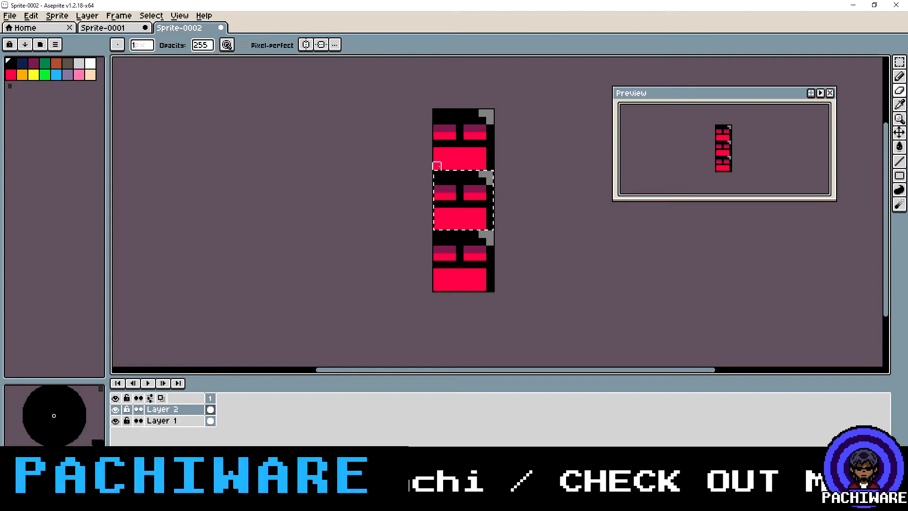
click(129, 30)
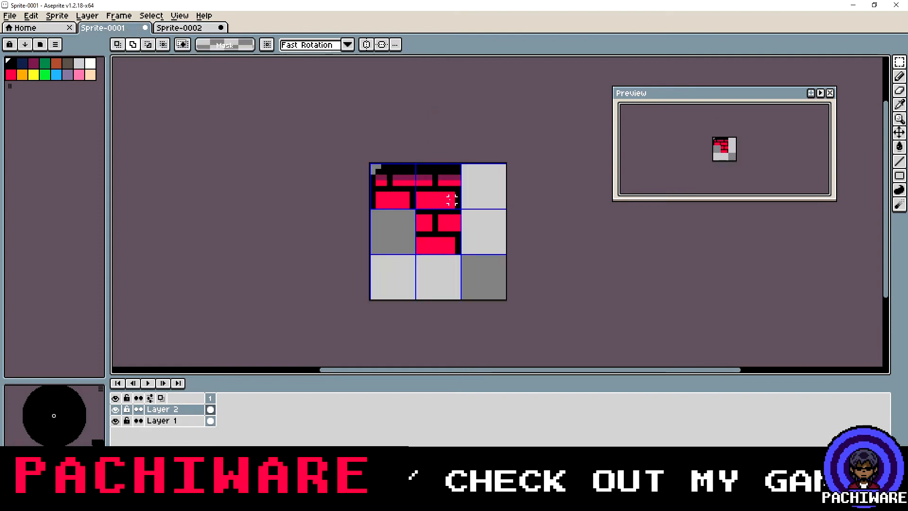
drag(370, 163, 418, 213)
drag(381, 186, 479, 185)
click(151, 15)
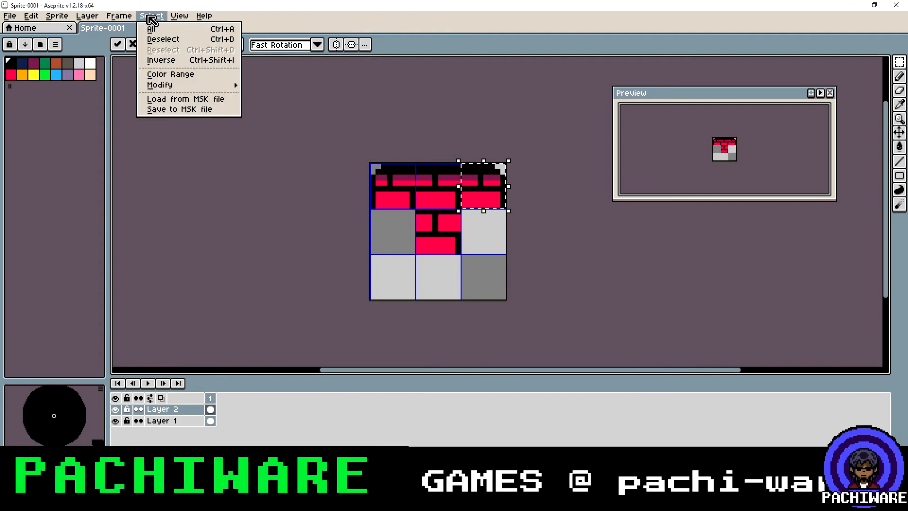
click(180, 42)
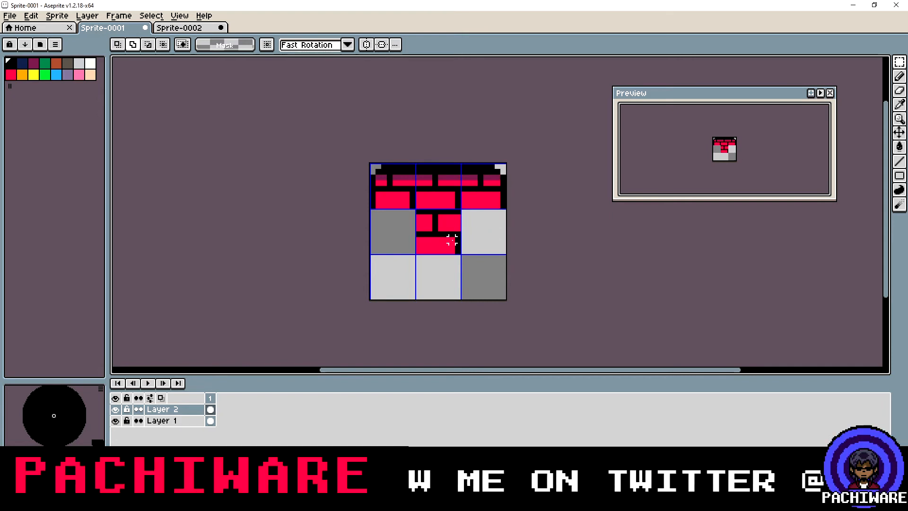
In Sprite-0002, undo the corner, edge line, purple shading and thicker top outline back to the plain brick tile
click(152, 16)
click(155, 15)
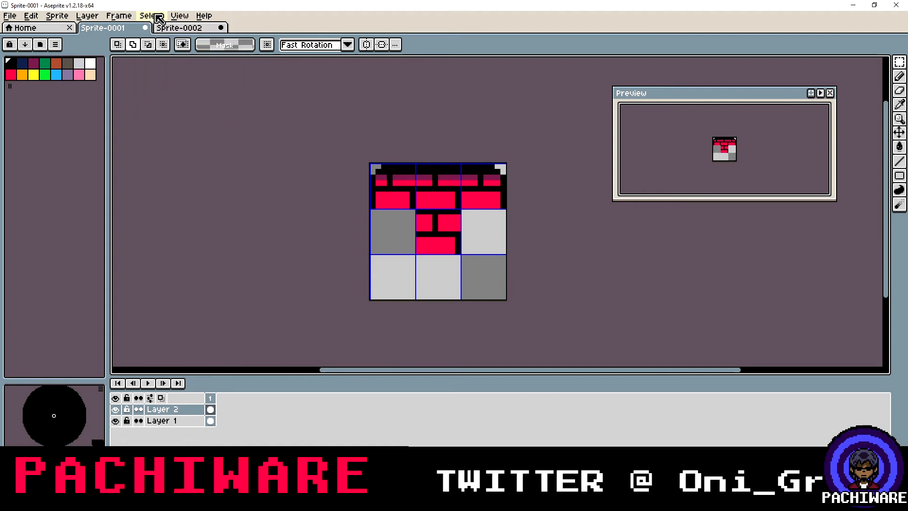
click(196, 30)
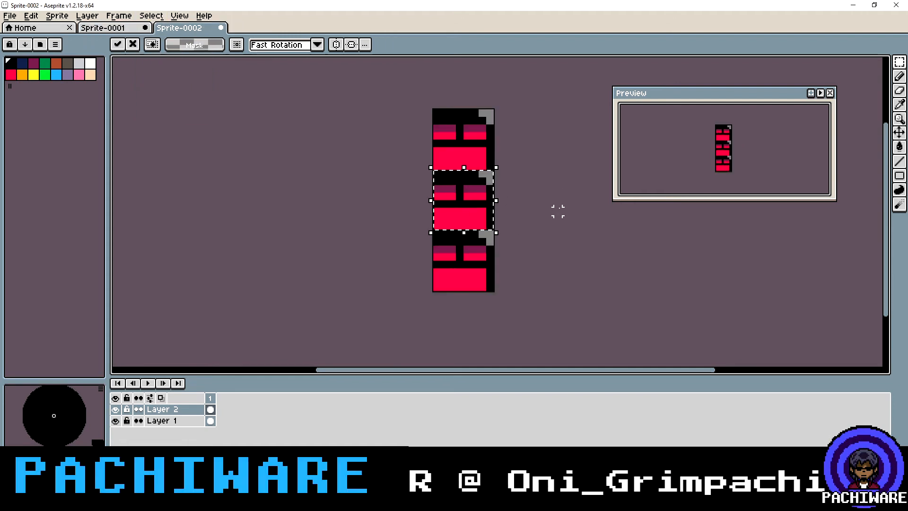
click(558, 211)
key(ctrl+z)
key(ctrl+z)
key(ctrl+z)
key(ctrl+z)
key(ctrl+z)
key(ctrl+z)
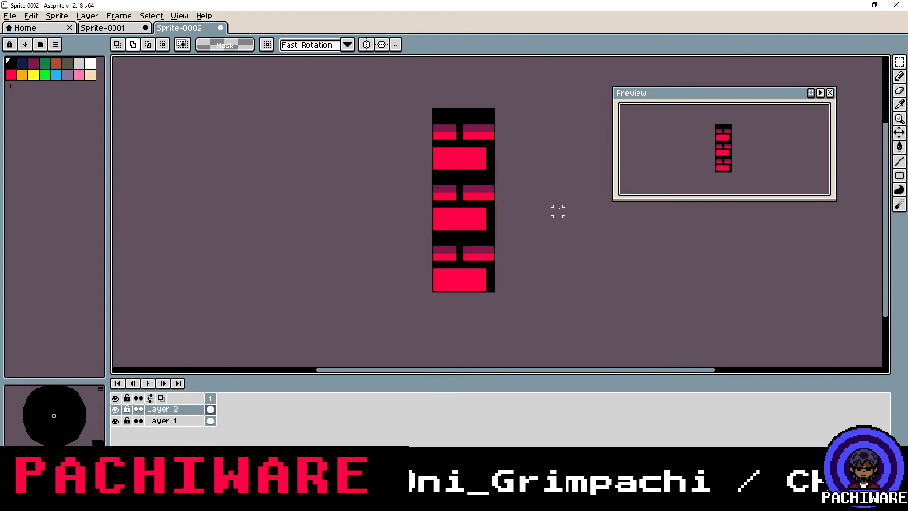
key(ctrl+z)
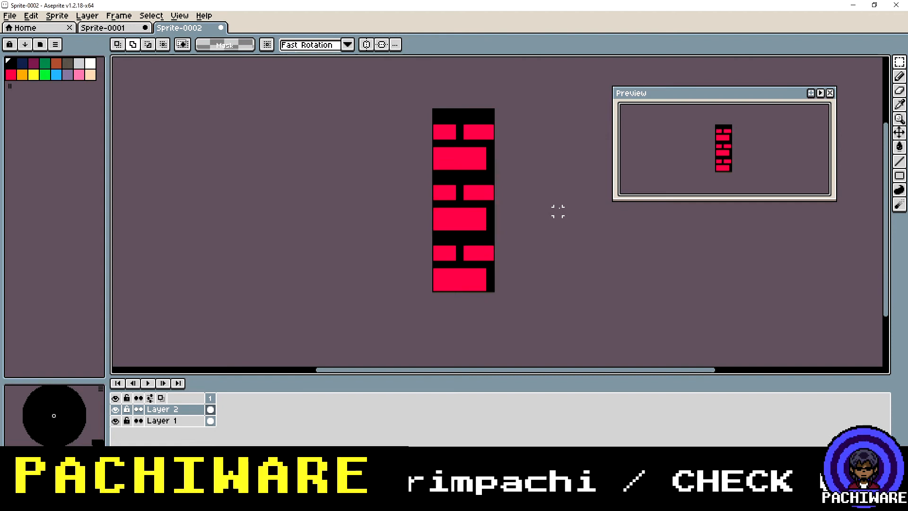
key(ctrl+z)
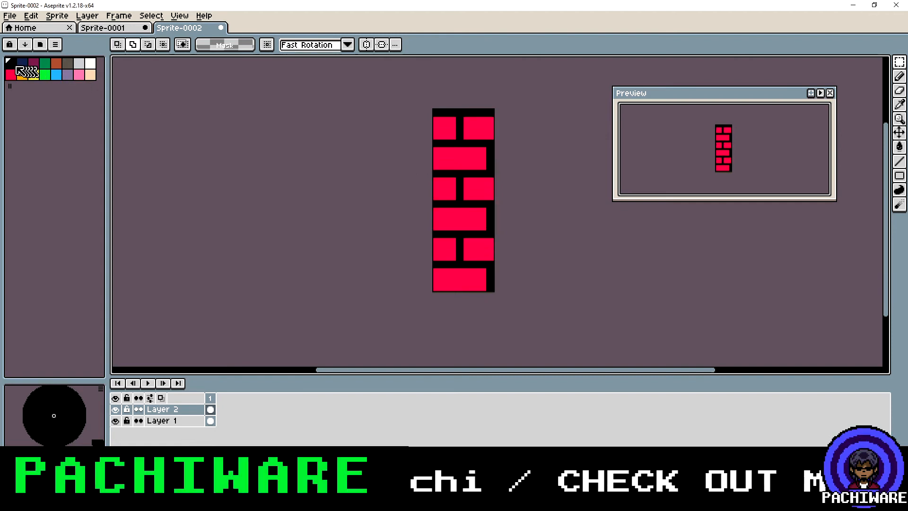
Draw a one-pixel black vertical line down the plain tile's right edge and copy the whole tile
click(899, 166)
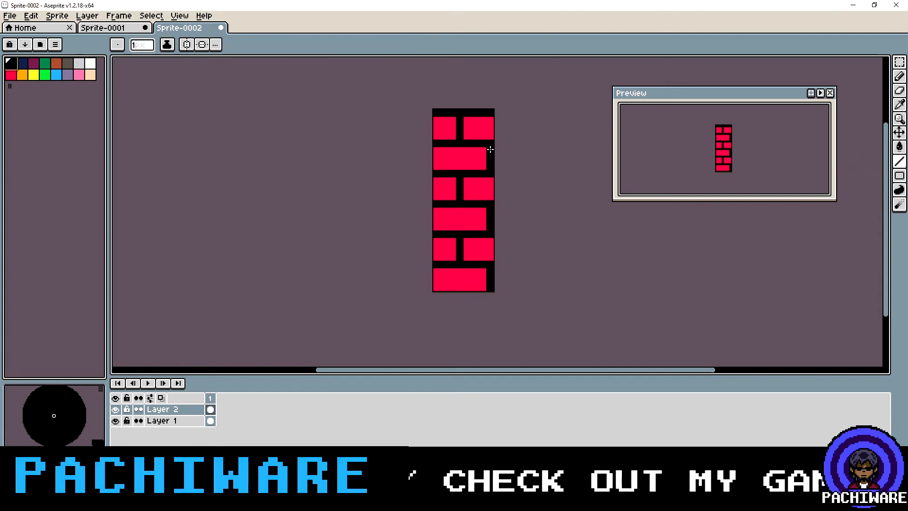
drag(490, 119, 491, 215)
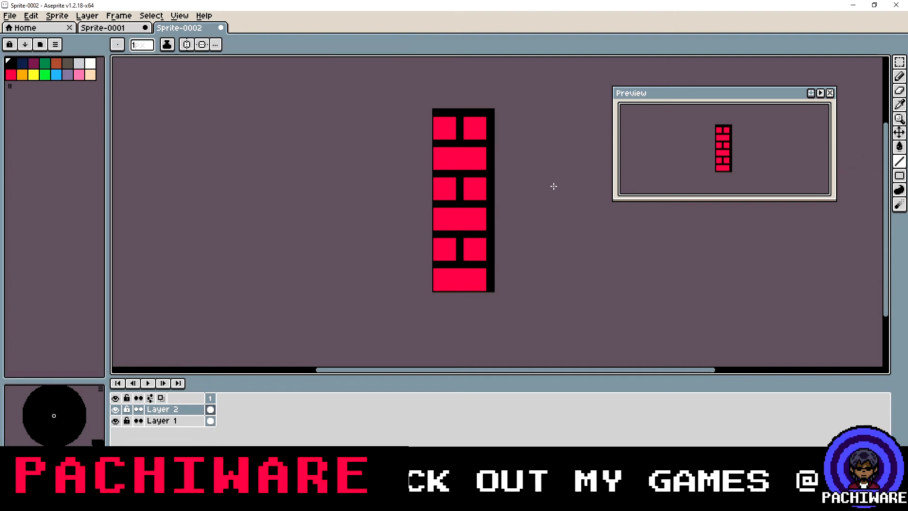
key(ctrl+a)
key(ctrl+c)
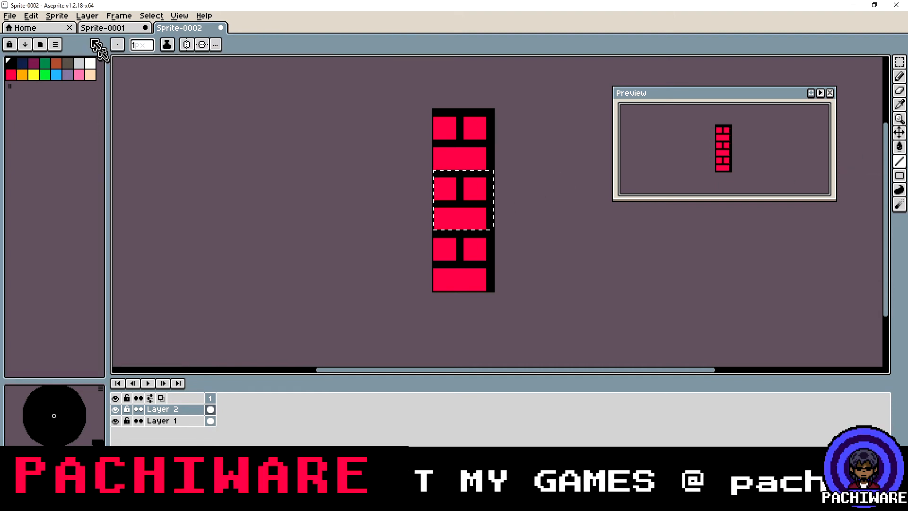
Paste the right edge tile into the middle-right grid cell of Sprite-0001 and deselect it
click(102, 28)
key(ctrl+v)
drag(392, 189, 481, 234)
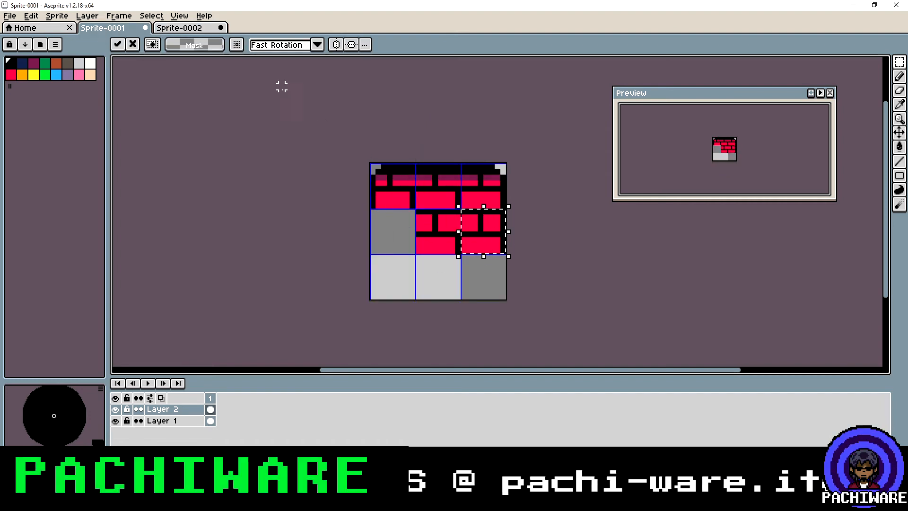
click(152, 16)
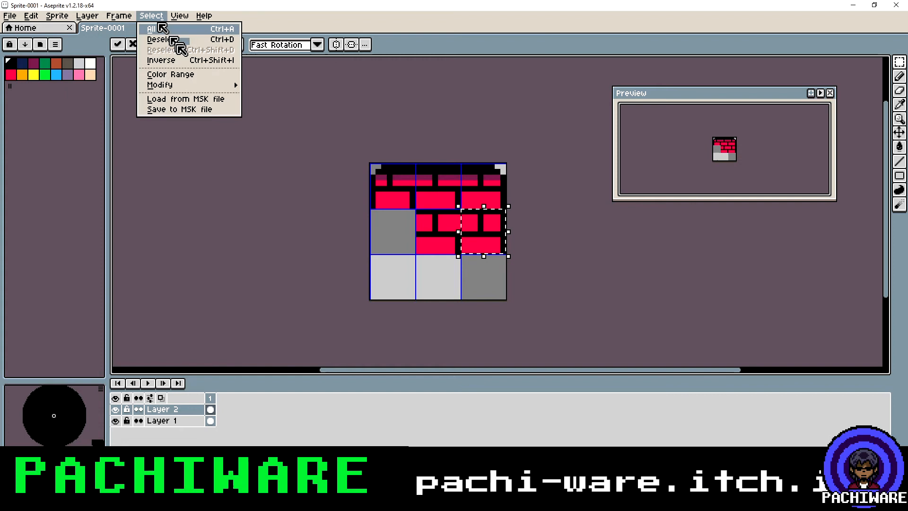
click(179, 41)
In Sprite-0002, undo the right edge line and draw a one-pixel black vertical line down the tile's left edge instead
click(185, 29)
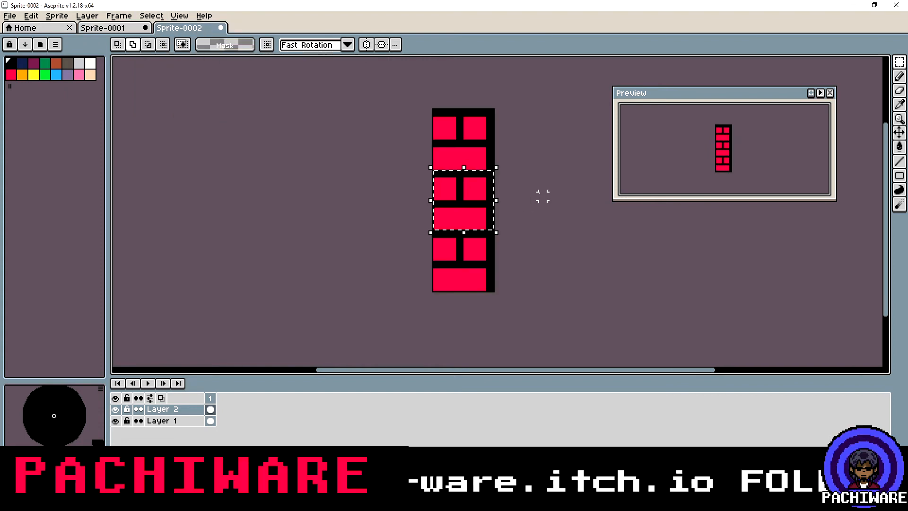
key(ctrl+z)
key(ctrl+z)
click(902, 162)
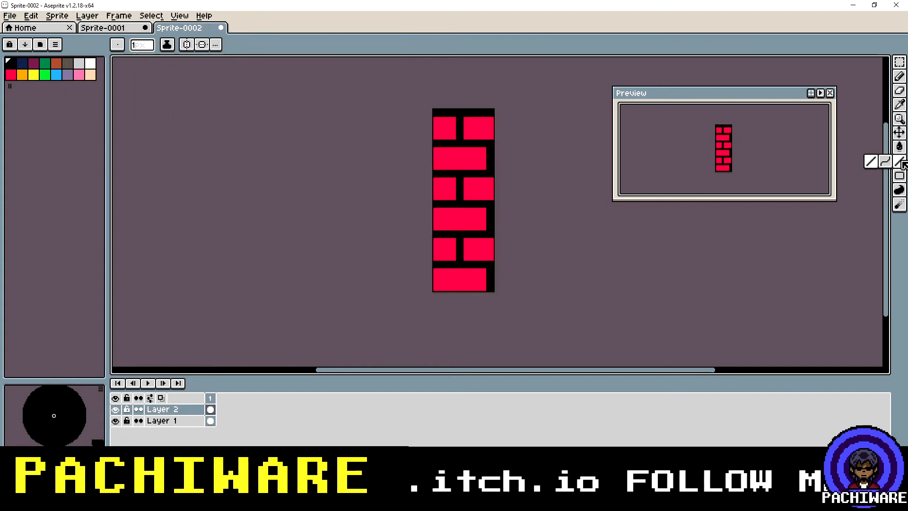
drag(437, 120, 435, 199)
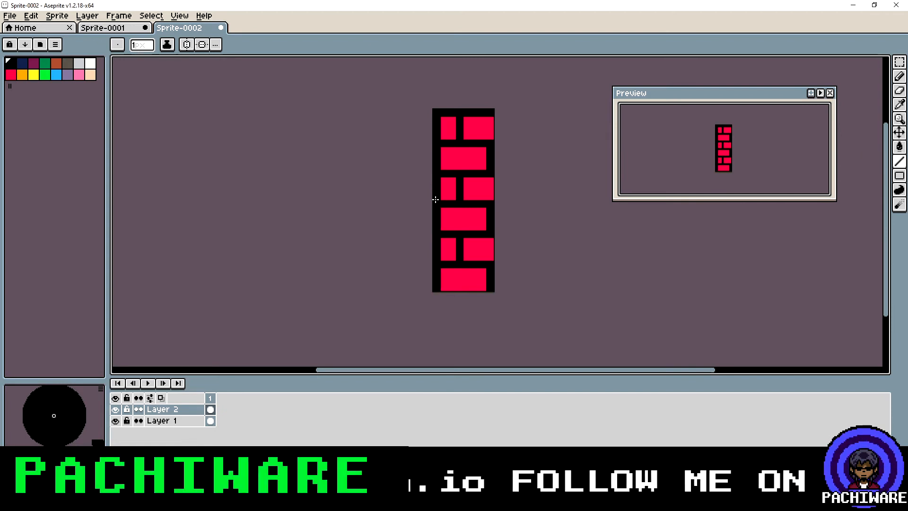
Copy the left edge tile, paste it into the middle-left grid cell of Sprite-0001, and deselect it
key(v)
key(ctrl+a)
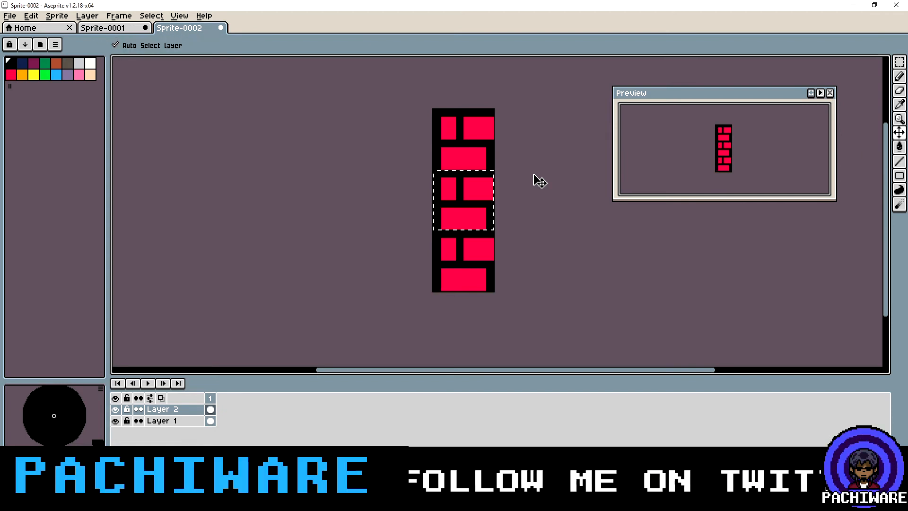
key(ctrl+c)
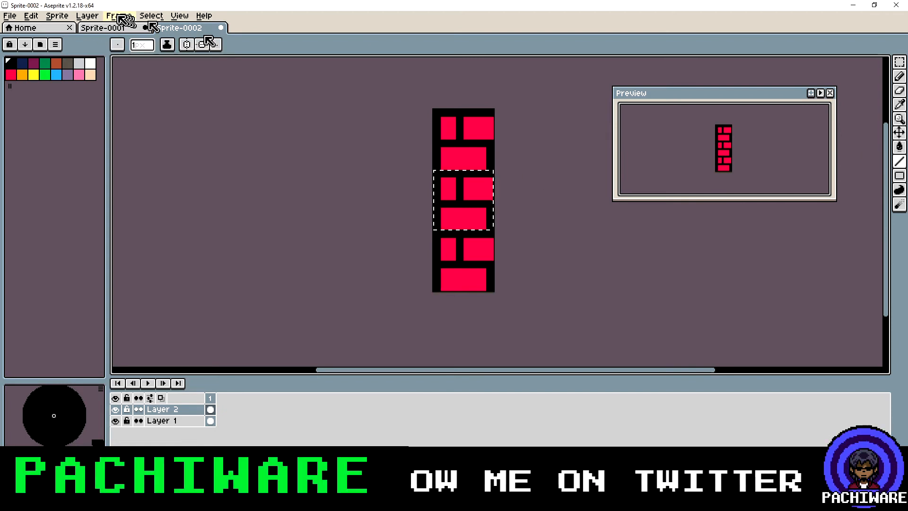
click(103, 27)
key(ctrl+v)
drag(478, 203, 402, 229)
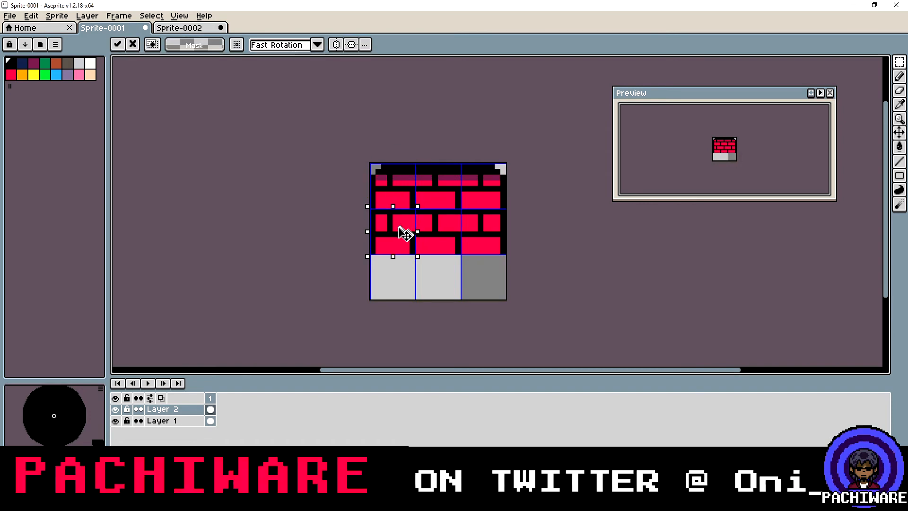
click(154, 18)
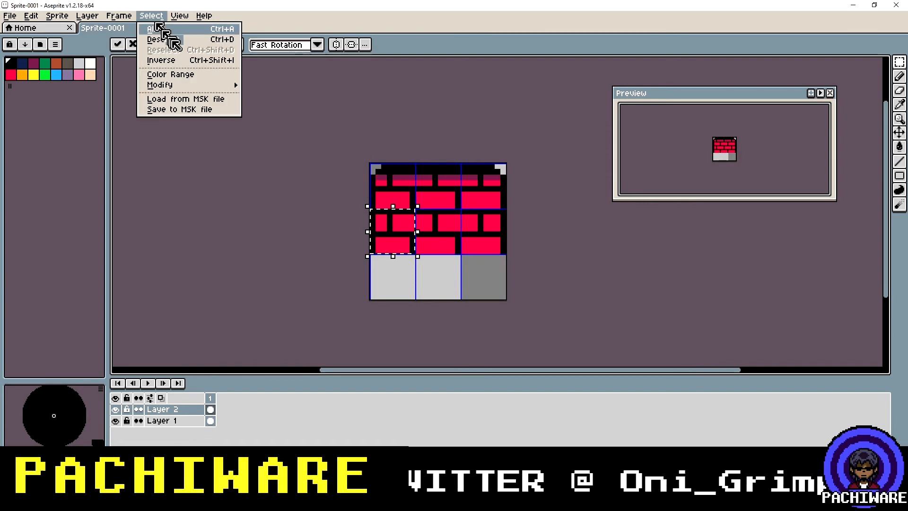
click(173, 38)
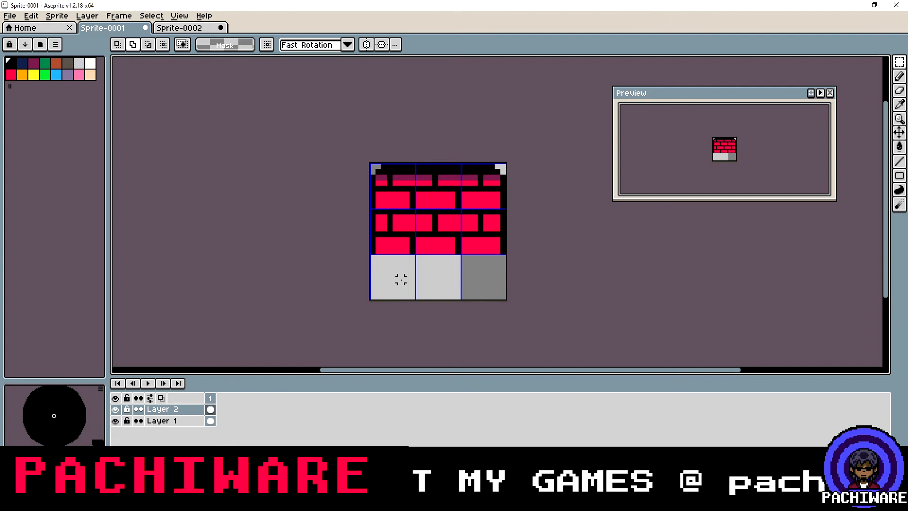
Flip a copy of the top-left corner tile vertically and move it straight down into the bottom-left grid cell
drag(373, 166, 417, 210)
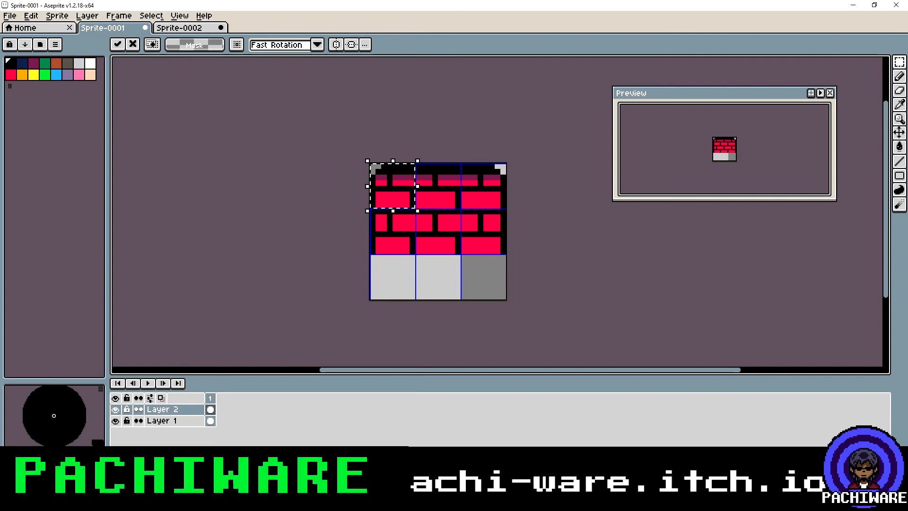
click(32, 17)
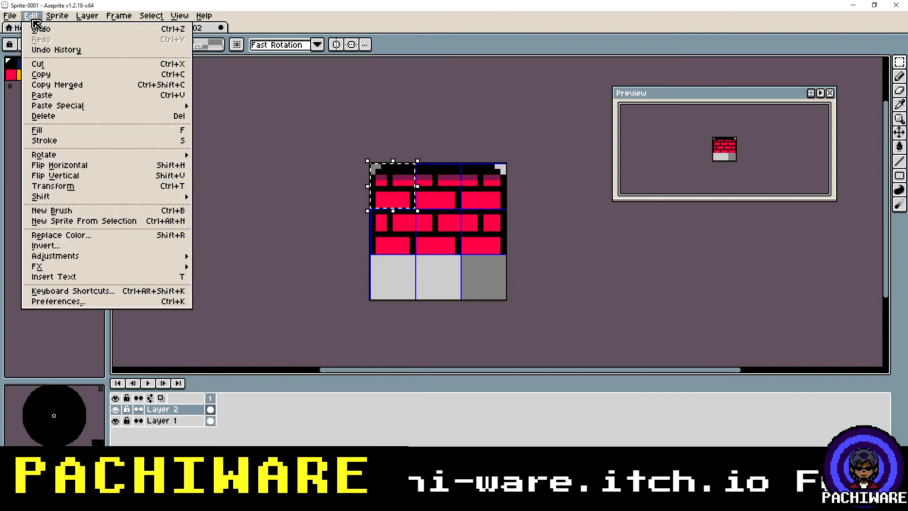
click(98, 175)
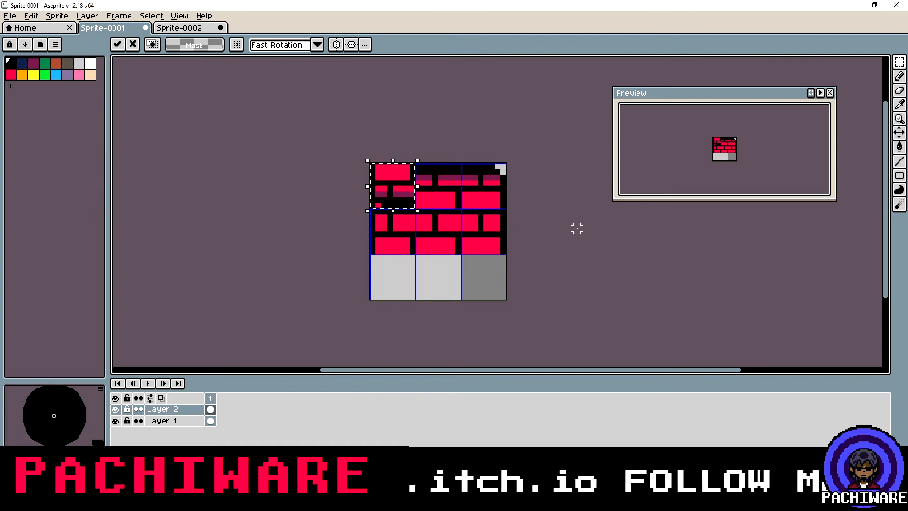
key(Down)
key(Down)
key(Down)
key(Down)
key(Down)
key(Down)
key(Down)
key(Down)
key(Down)
key(Down)
key(Down)
key(Down)
key(Down)
key(Down)
key(Down)
key(Down)
key(Down)
key(Down)
key(Down)
key(Down)
key(Down)
key(Down)
key(Down)
key(Down)
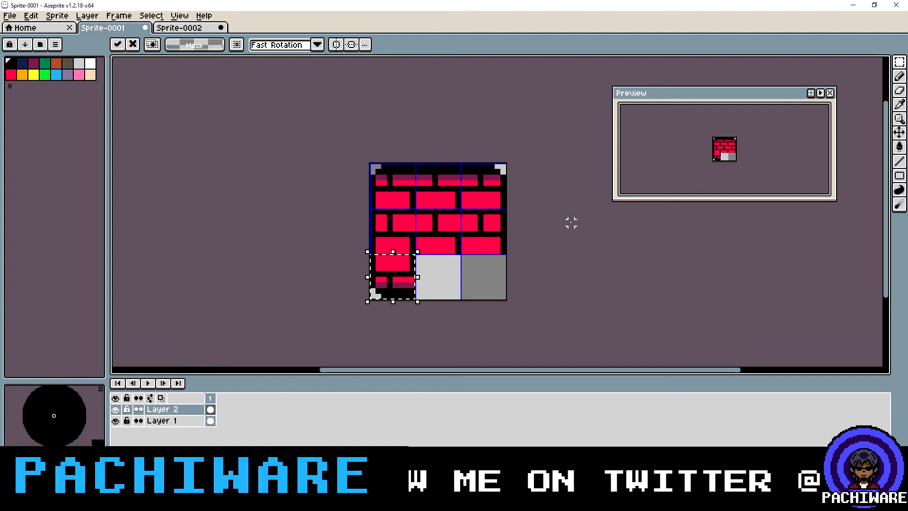
Discard the flipped corner copy in Sprite-0001 and undo the left edge line in Sprite-0002
key(Escape)
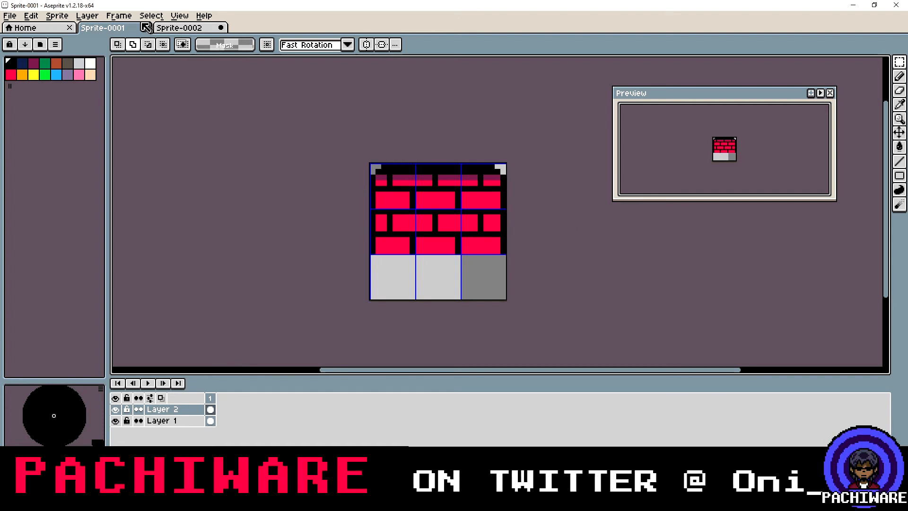
click(177, 29)
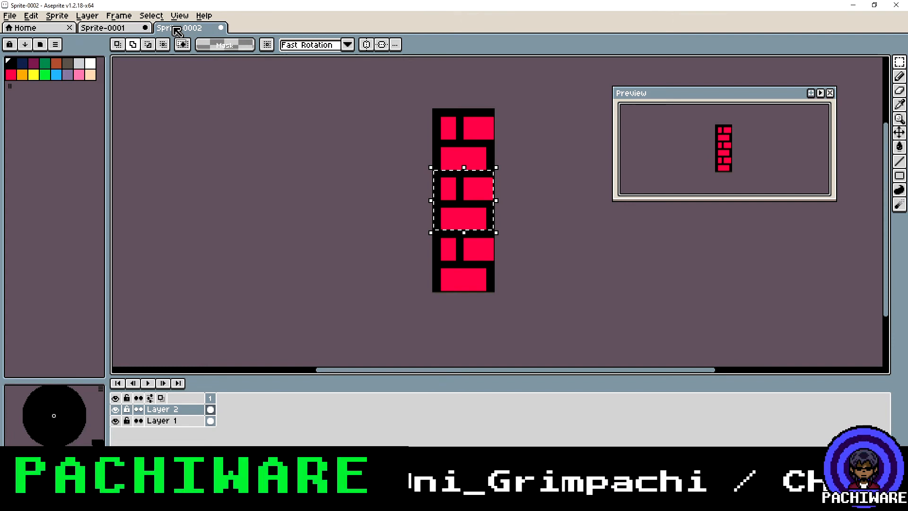
key(ctrl+z)
key(ctrl+z)
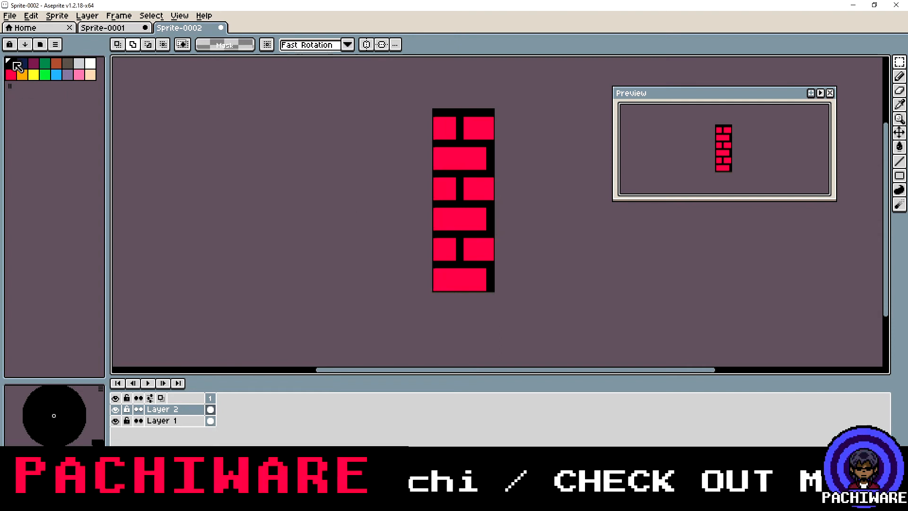
With the Line tool, draw one-pixel black lines along the bottom edge and the left edge of the Sprite-0002 tile
click(899, 161)
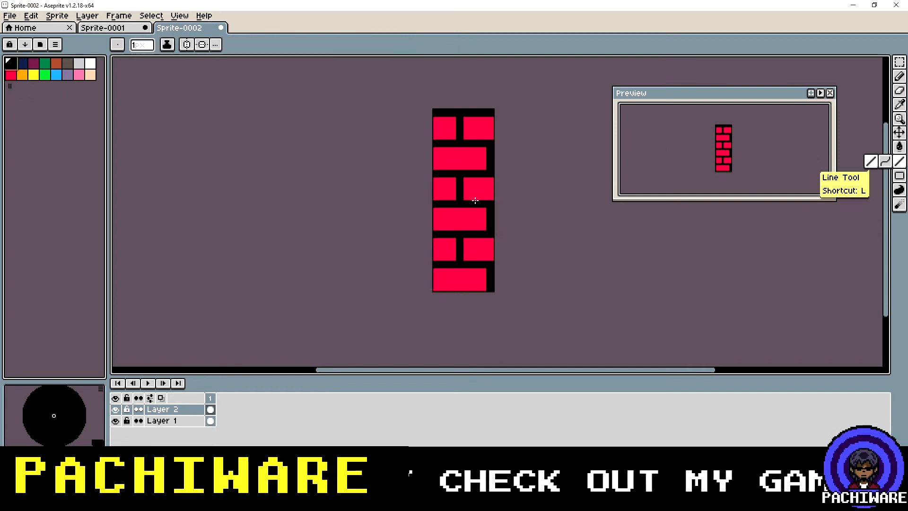
click(452, 279)
click(452, 219)
click(452, 158)
key(ctrl+z)
key(ctrl+z)
key(ctrl+z)
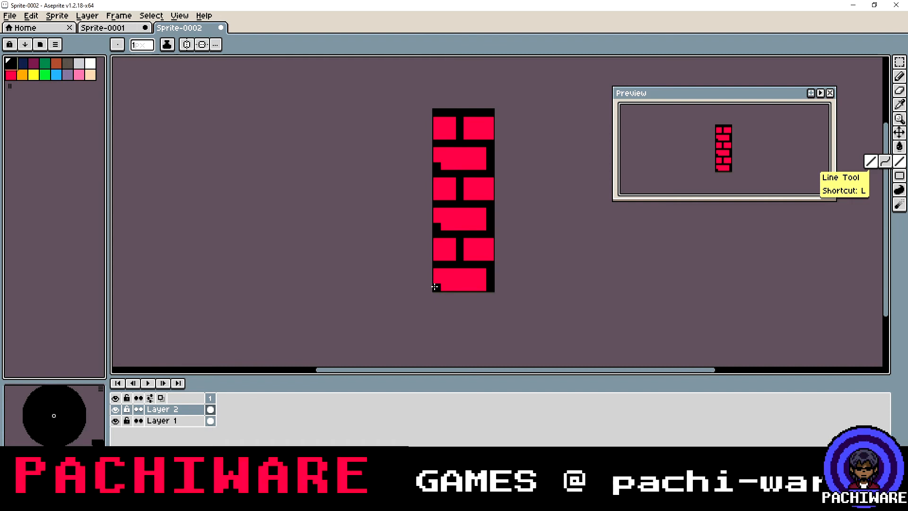
drag(435, 287, 482, 288)
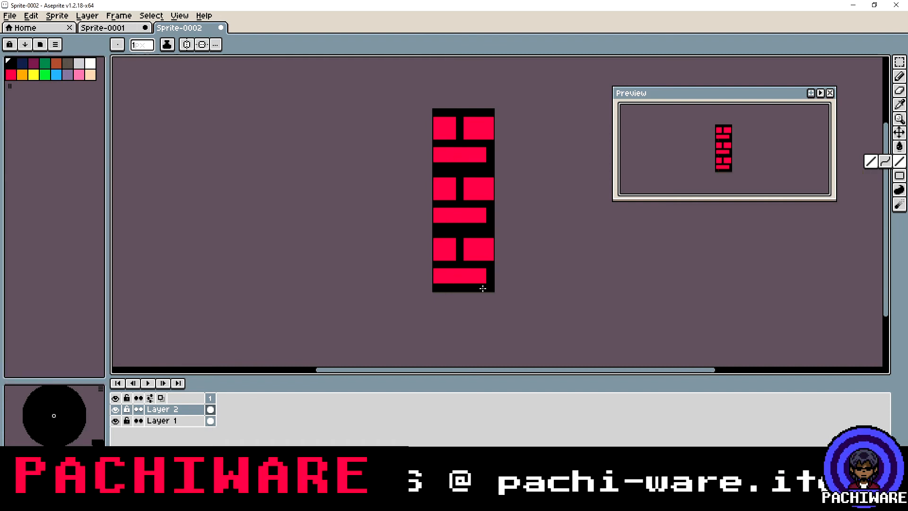
click(439, 279)
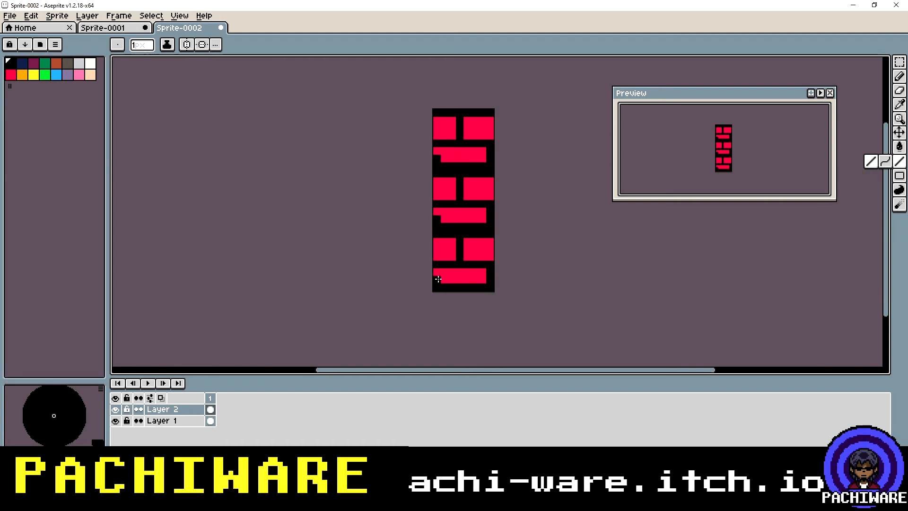
drag(439, 279, 437, 218)
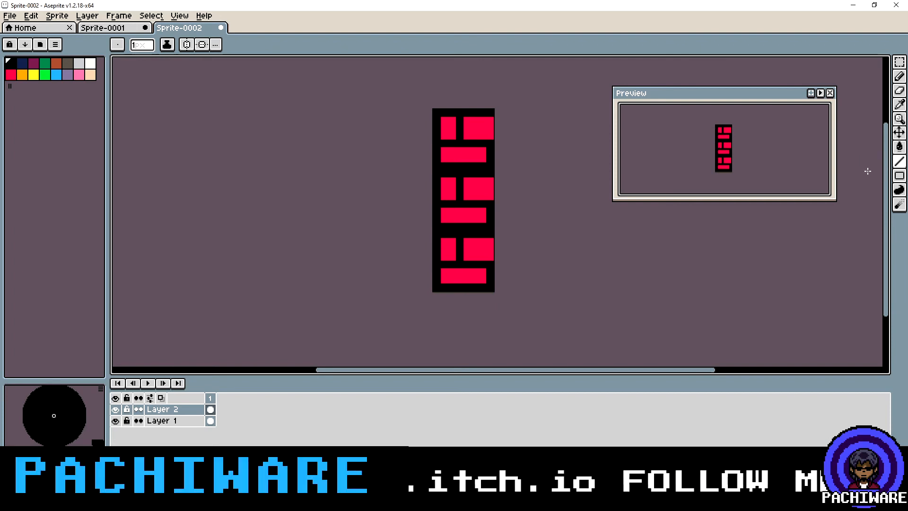
Erase three pixels in an L shape at the tile's bottom-left corner
click(900, 76)
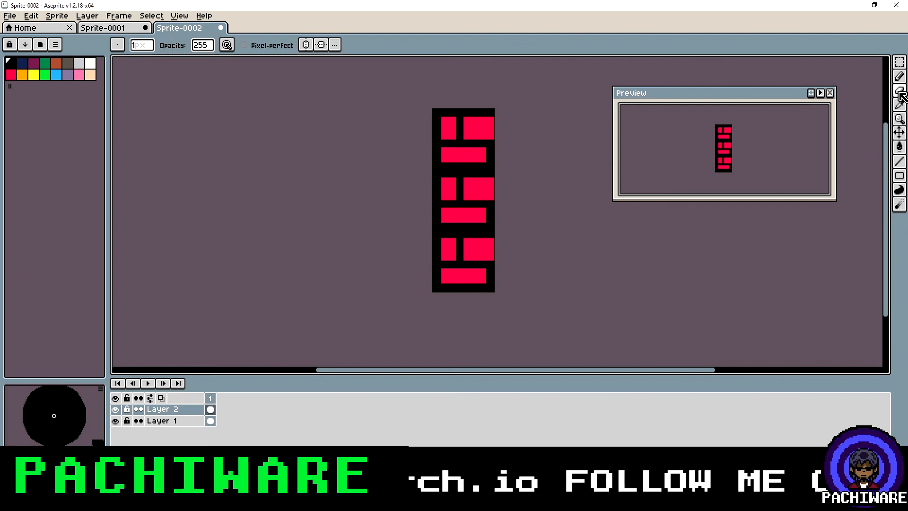
click(437, 287)
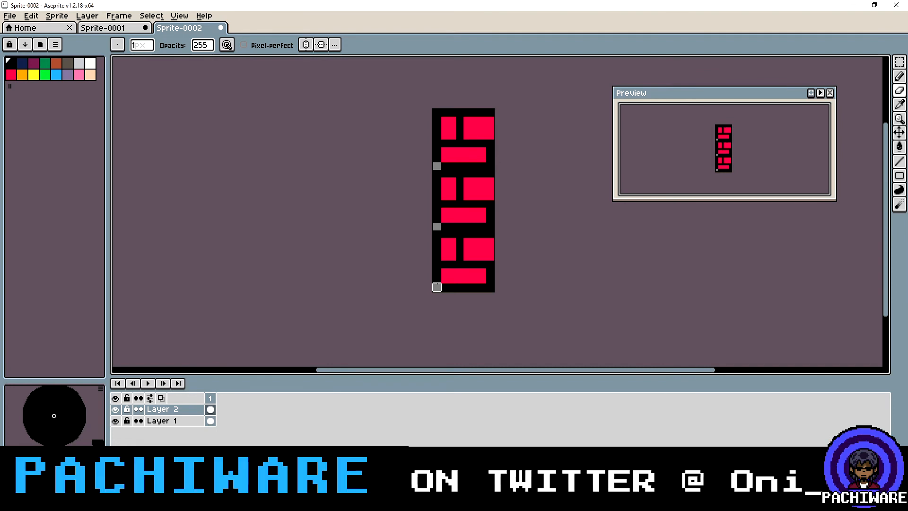
click(437, 279)
click(444, 287)
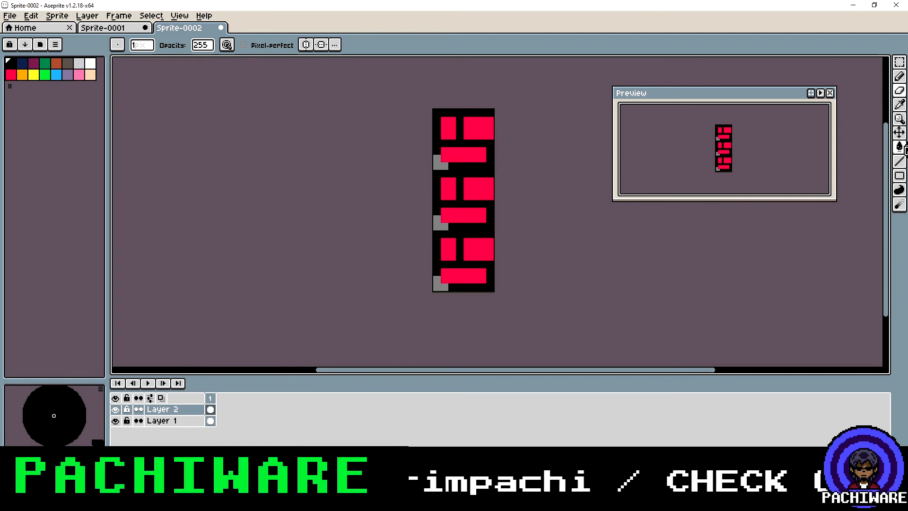
Draw a second black line directly above the bottom edge line and erase the corner pixel it covers
click(885, 161)
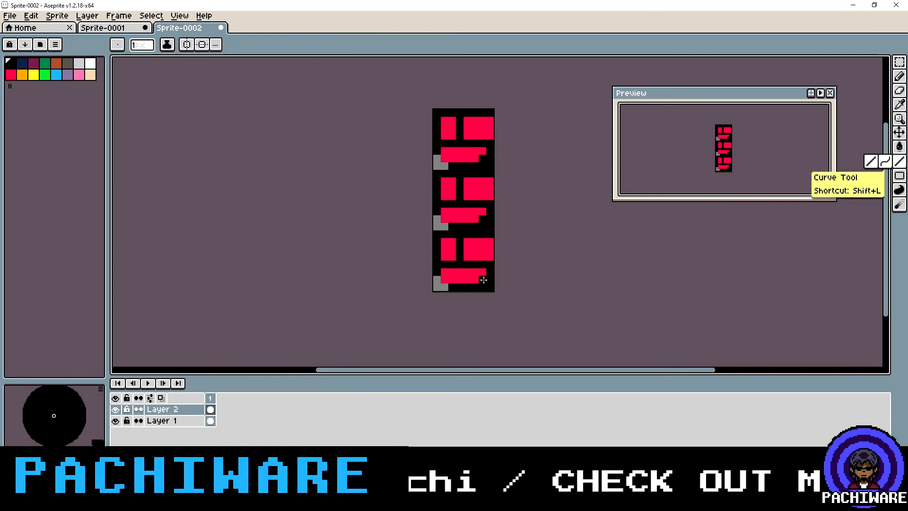
drag(487, 279, 436, 279)
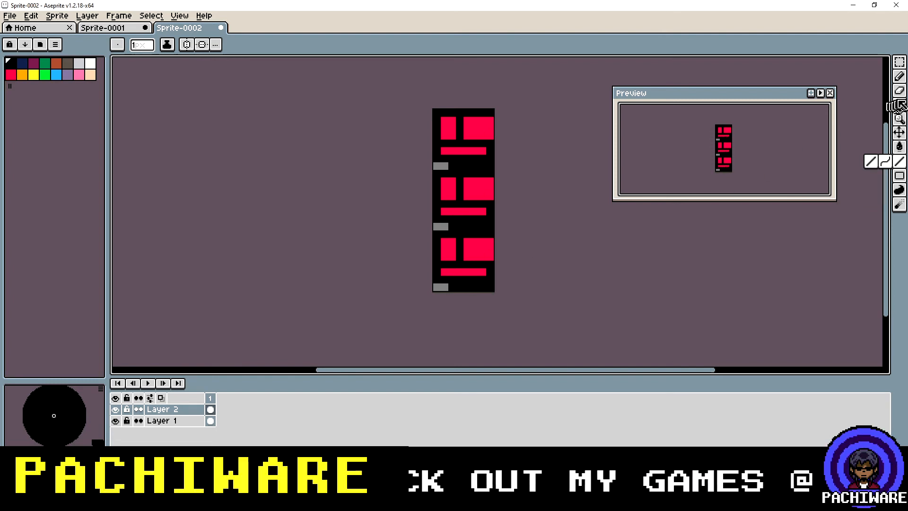
click(899, 76)
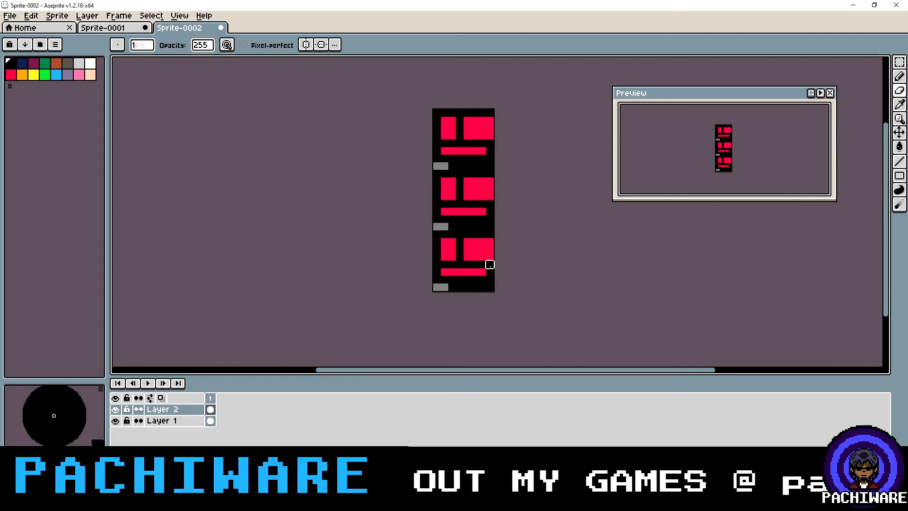
click(437, 279)
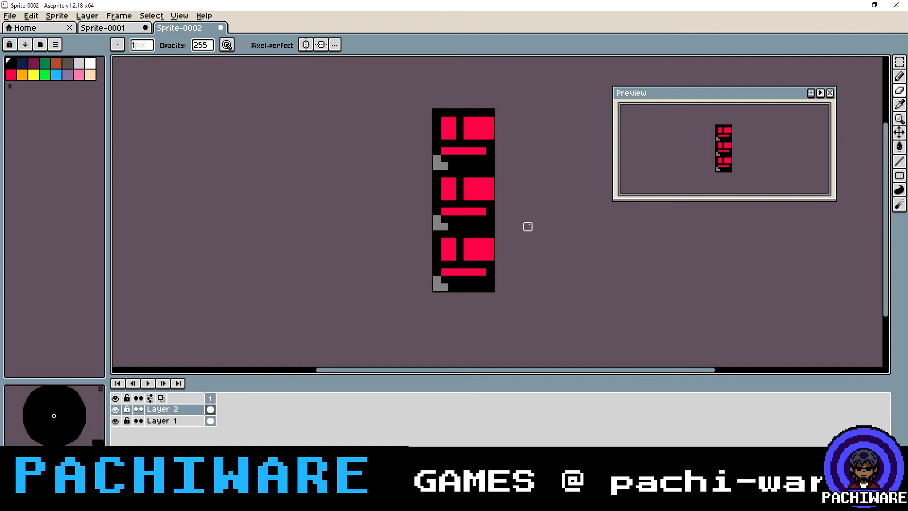
Copy the bottom-left corner tile, paste it into the bottom-left grid cell of Sprite-0001, and deselect it
key(ctrl+a)
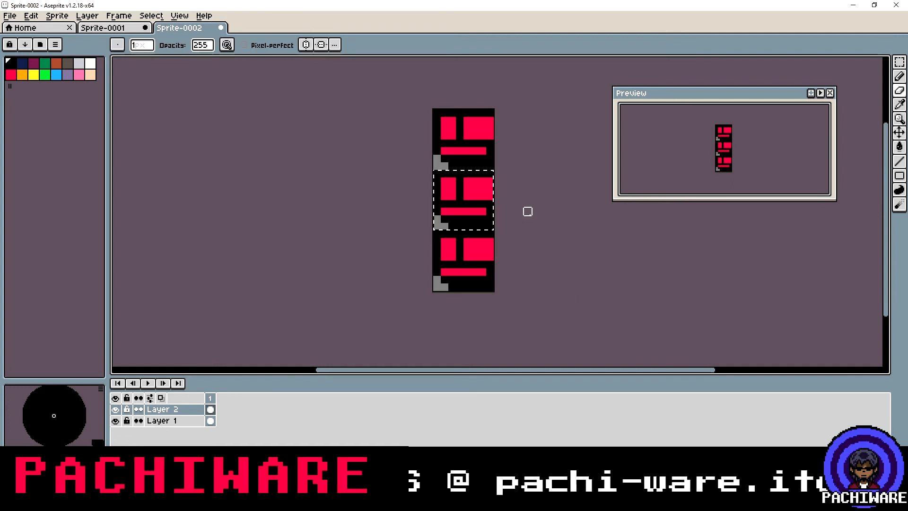
key(ctrl+c)
click(103, 27)
key(ctrl+v)
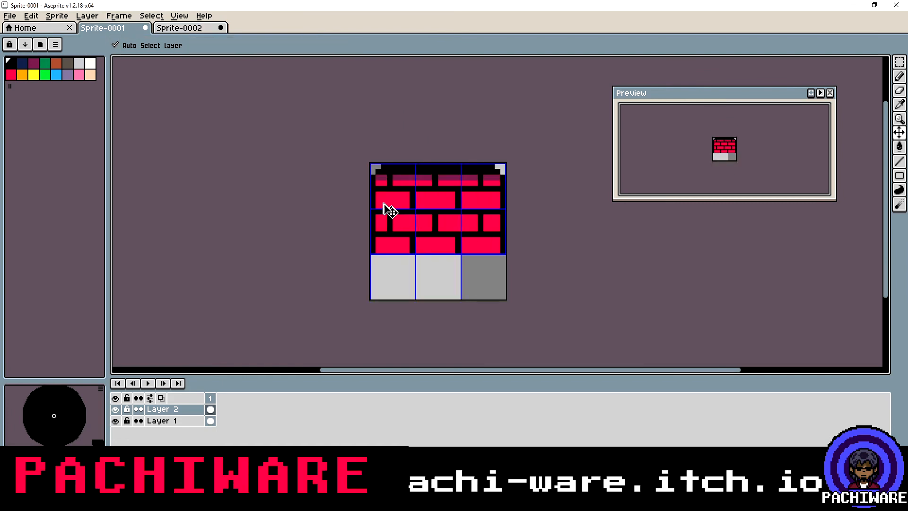
drag(405, 195, 406, 286)
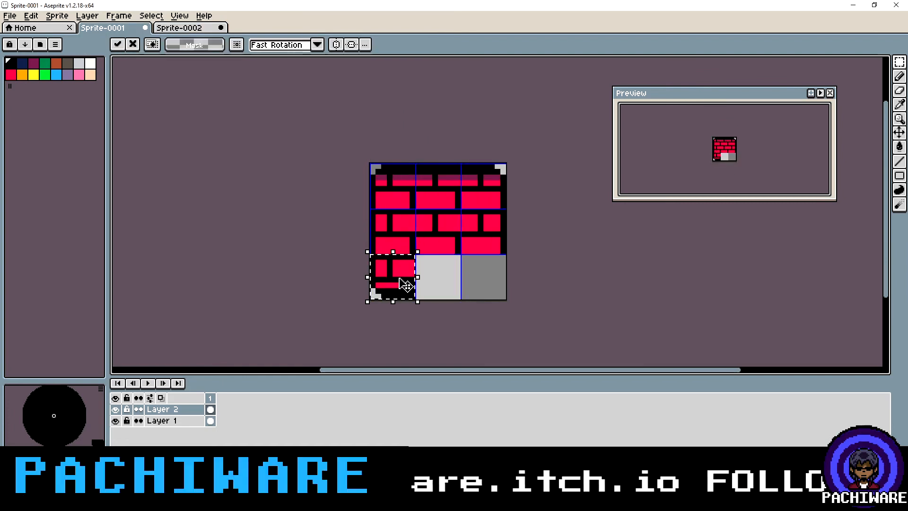
click(151, 15)
click(181, 41)
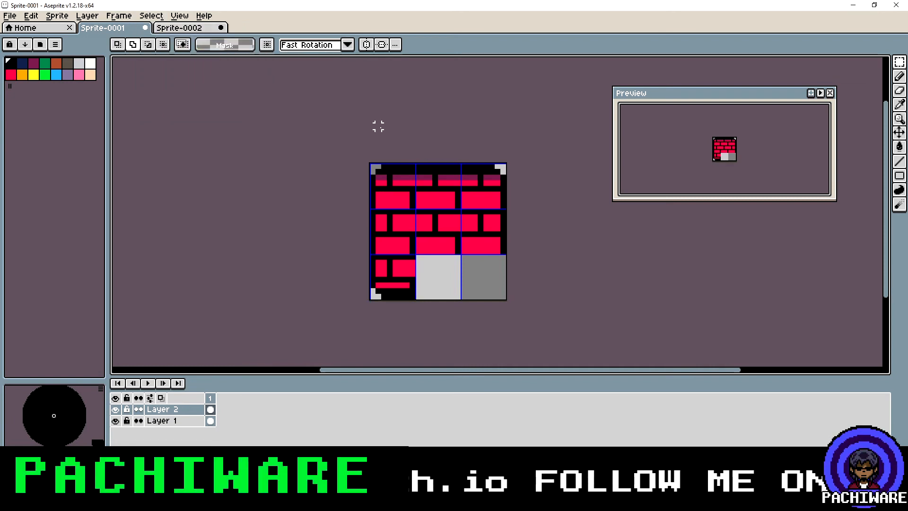
In Sprite-0002, undo the bottom-left corner edits back to the plain brick tile
click(193, 28)
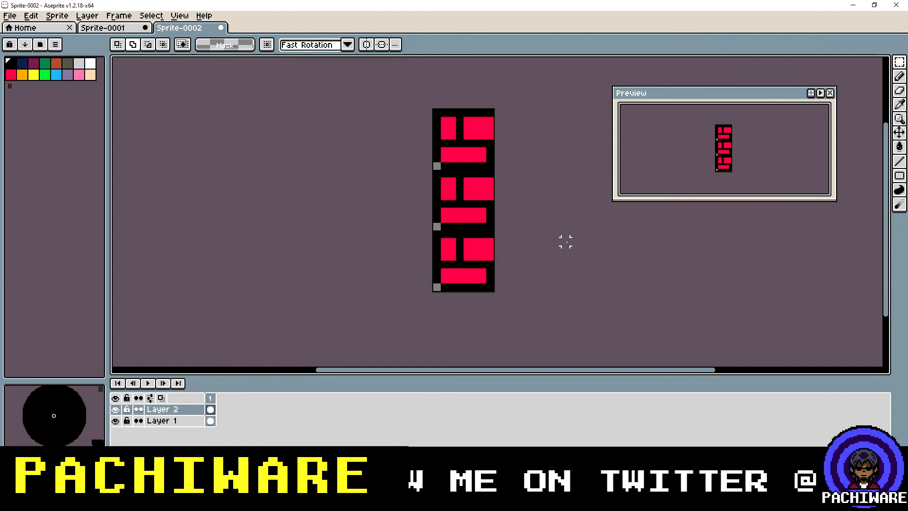
key(ctrl+z)
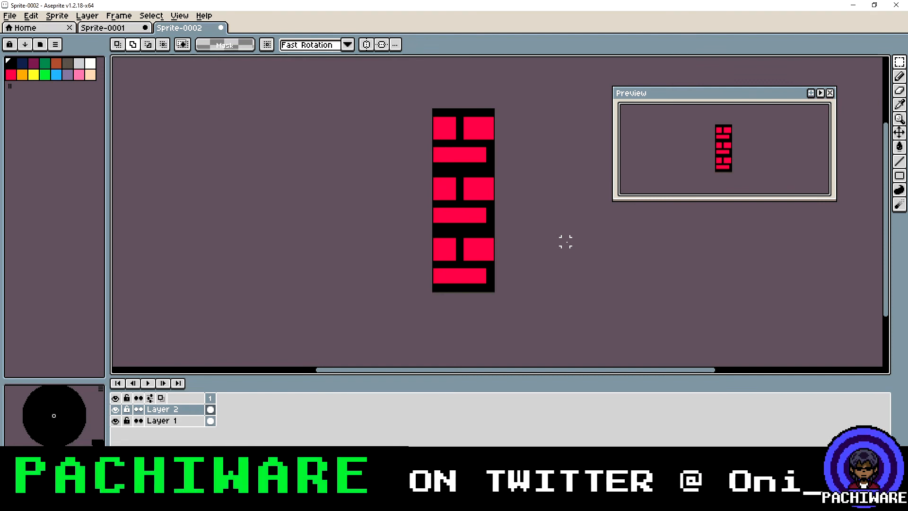
key(ctrl+z)
click(899, 161)
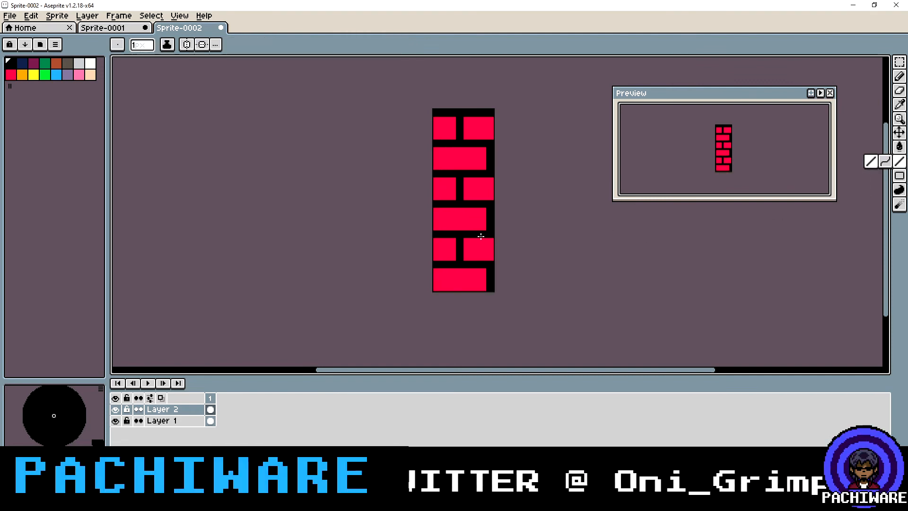
key(ctrl+z)
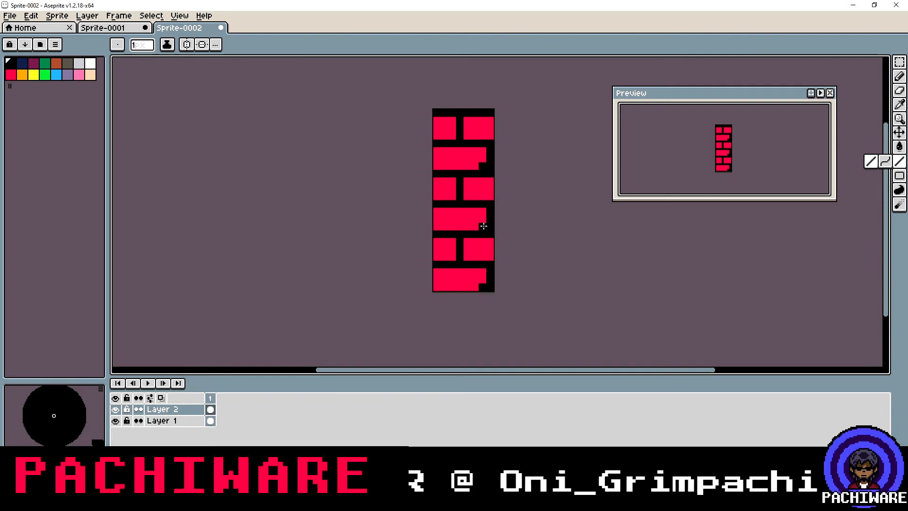
Draw a two-pixel black band along the tile's bottom edge and a one-pixel black line down its right edge
drag(485, 289, 418, 287)
drag(489, 283, 435, 283)
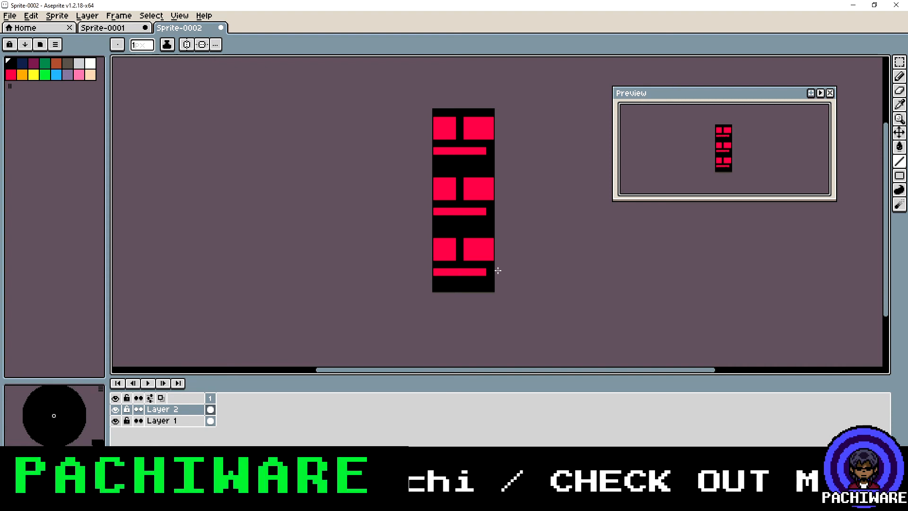
drag(501, 219, 489, 162)
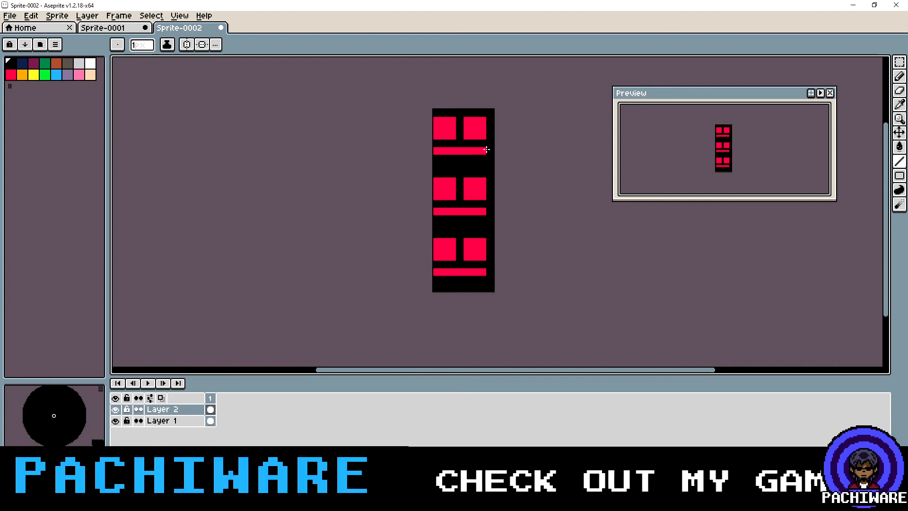
Erase three pixels in an L shape at the tile's bottom-right corner
click(900, 90)
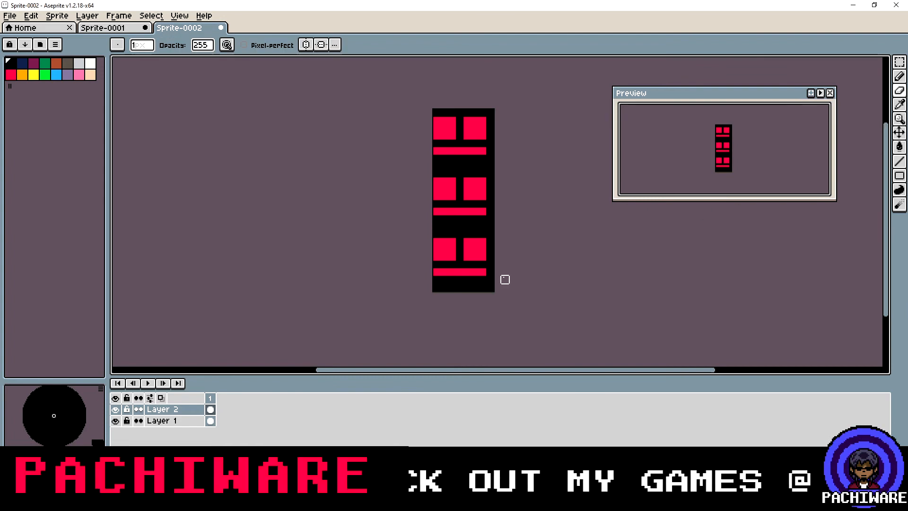
click(490, 286)
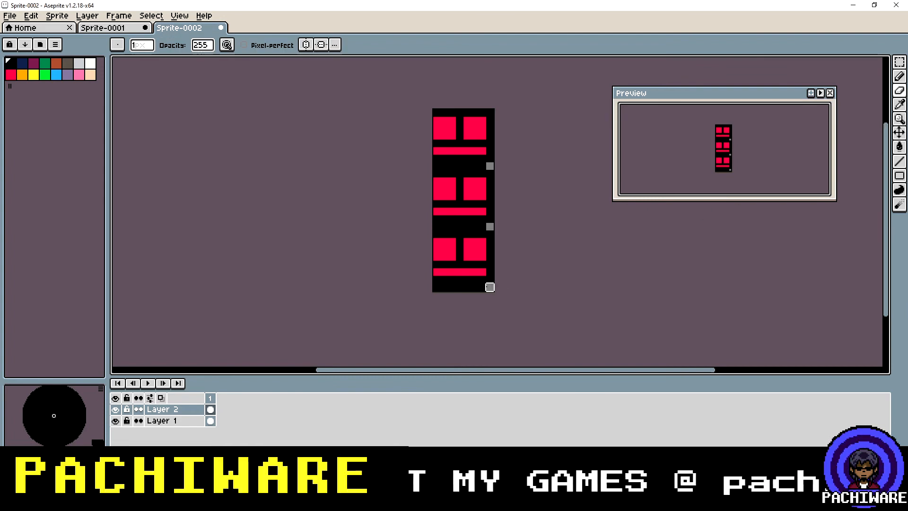
click(483, 286)
click(490, 279)
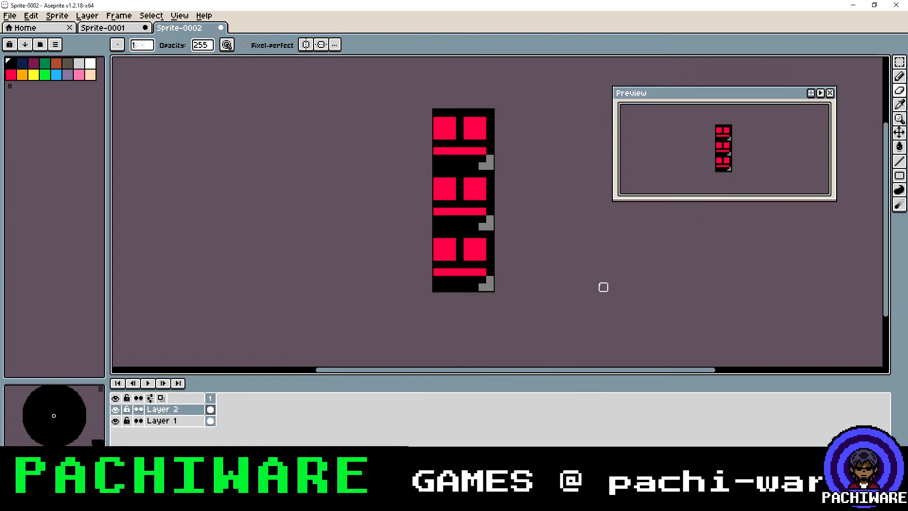
Copy the bottom-right corner tile, paste it into the bottom-right grid cell of Sprite-0001, and deselect it
key(ctrl+a)
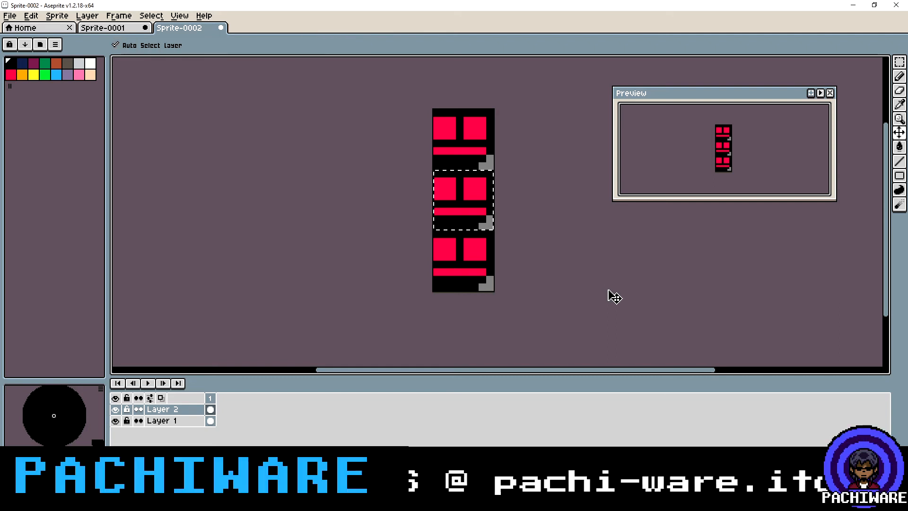
key(ctrl+c)
click(107, 29)
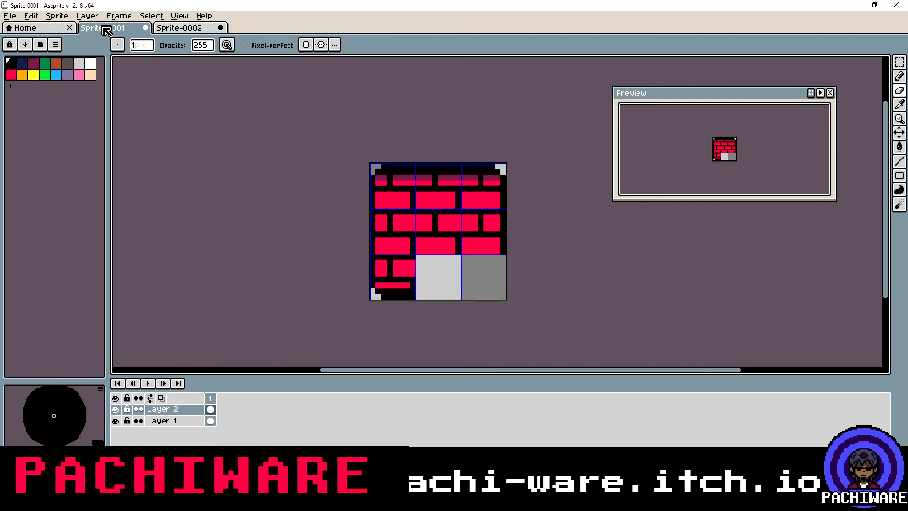
key(ctrl+v)
drag(389, 198, 466, 267)
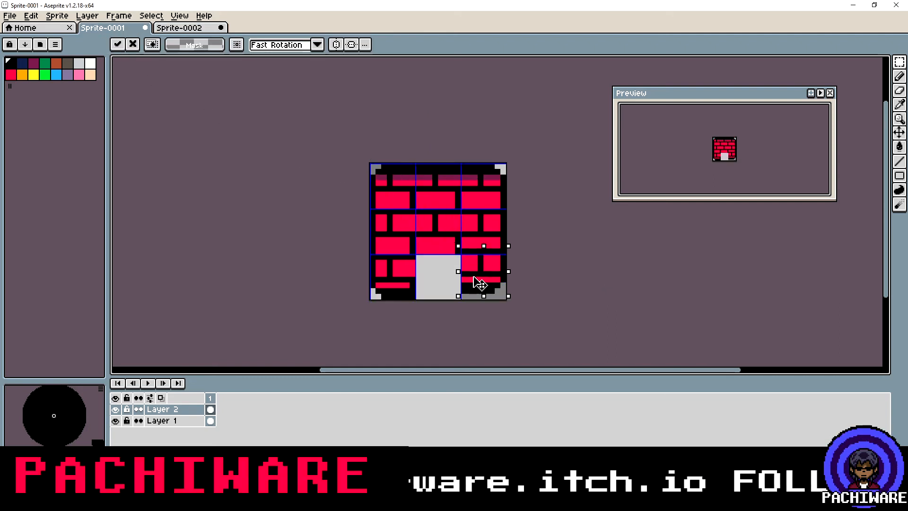
key(Down)
key(Down)
key(Down)
key(Down)
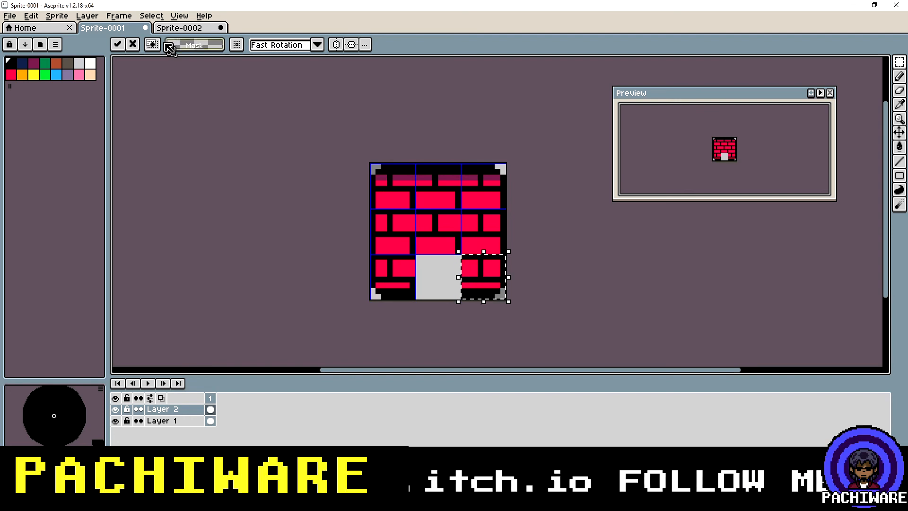
click(151, 16)
click(163, 40)
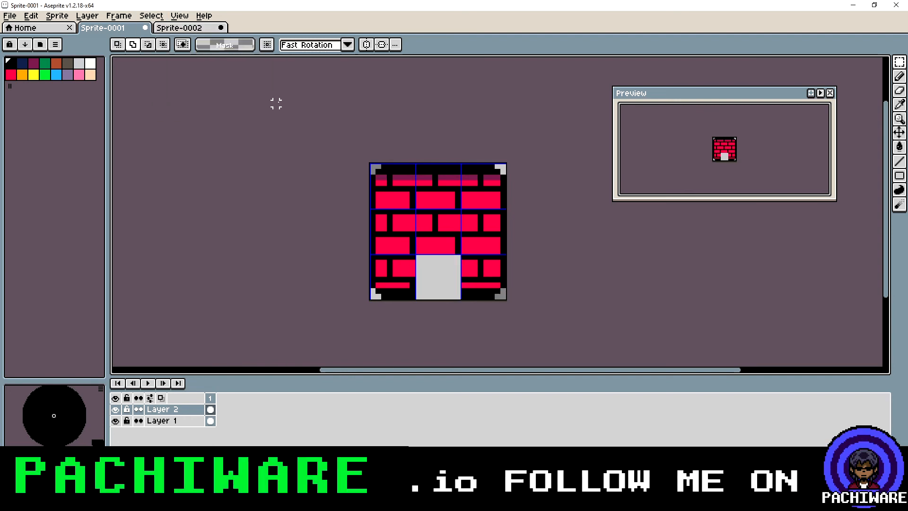
In Sprite-0002, paint the dark purple pixel at the lower brick's bottom-right corner red
click(175, 28)
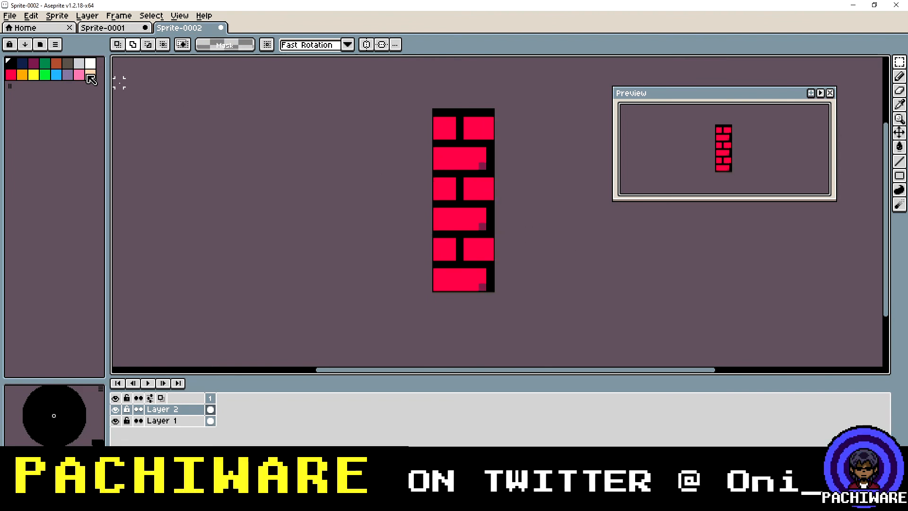
click(10, 74)
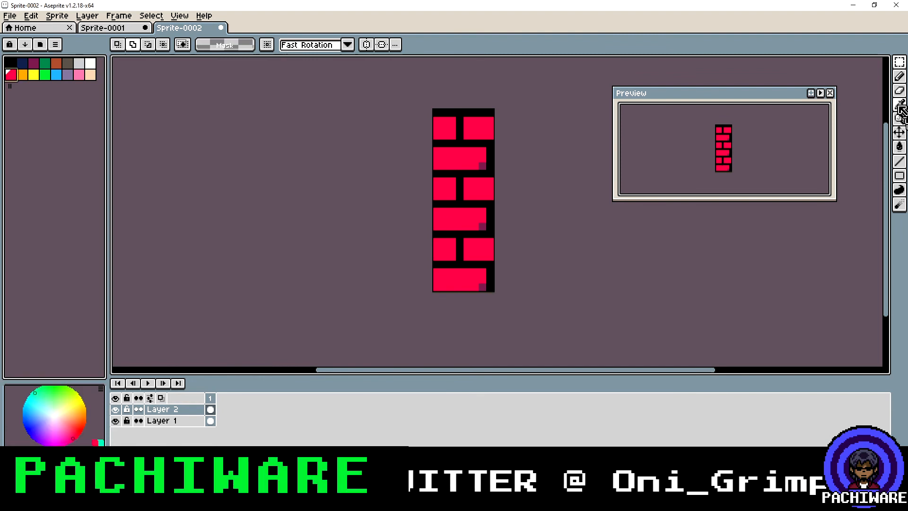
click(899, 76)
click(484, 225)
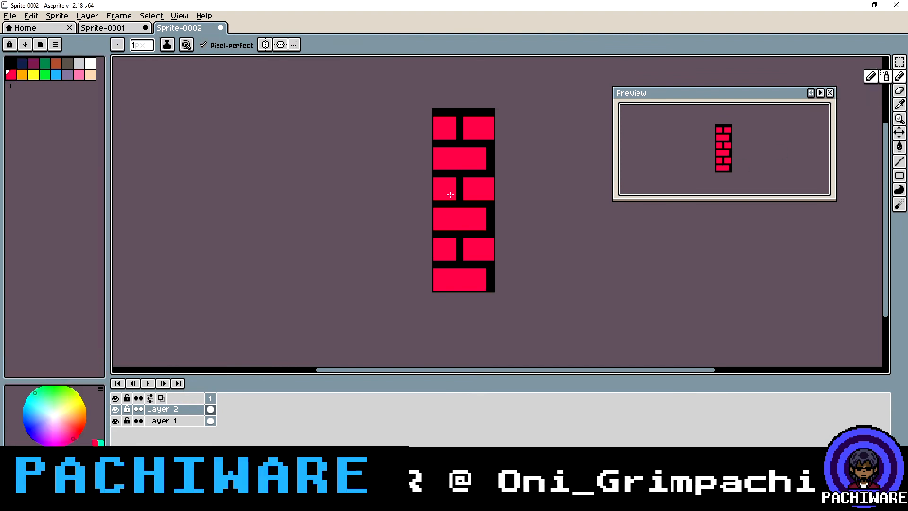
Repeat the Sprite-0002 tile horizontally only and draw a two-pixel black band along its bottom edge
click(176, 17)
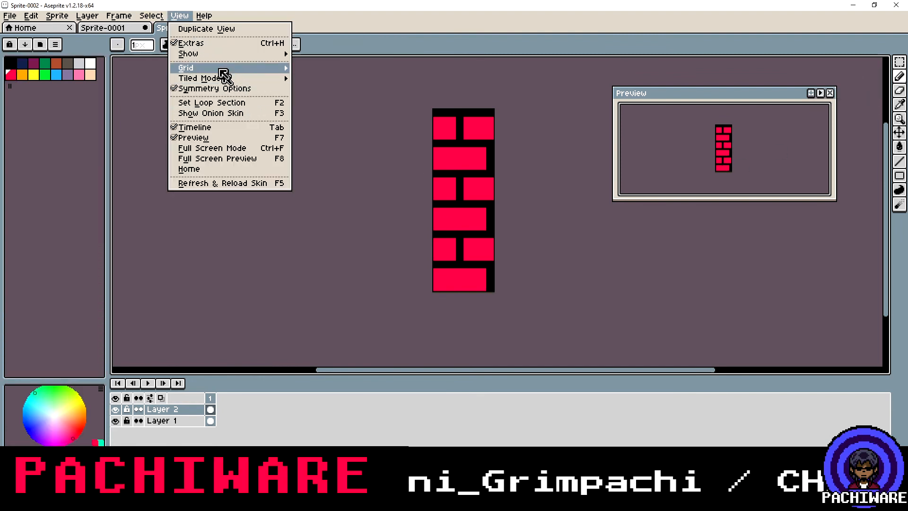
mouse_move(237, 78)
click(362, 100)
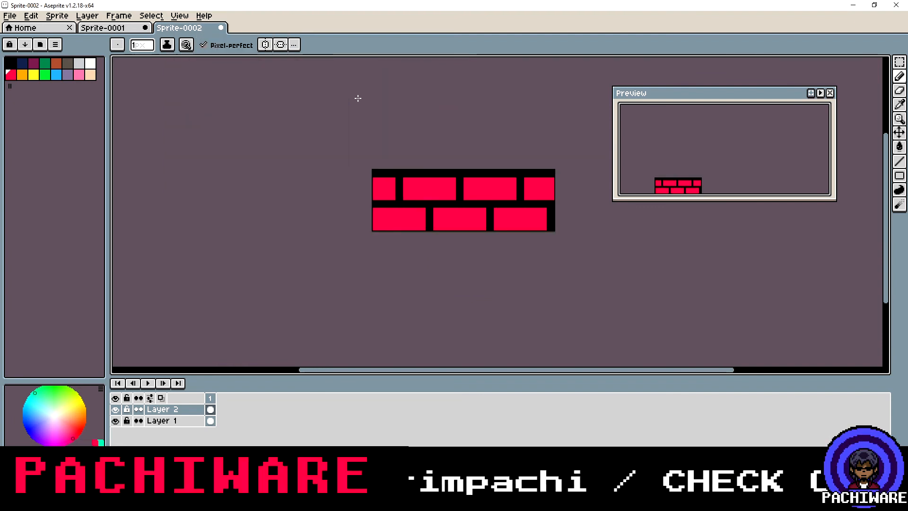
click(900, 161)
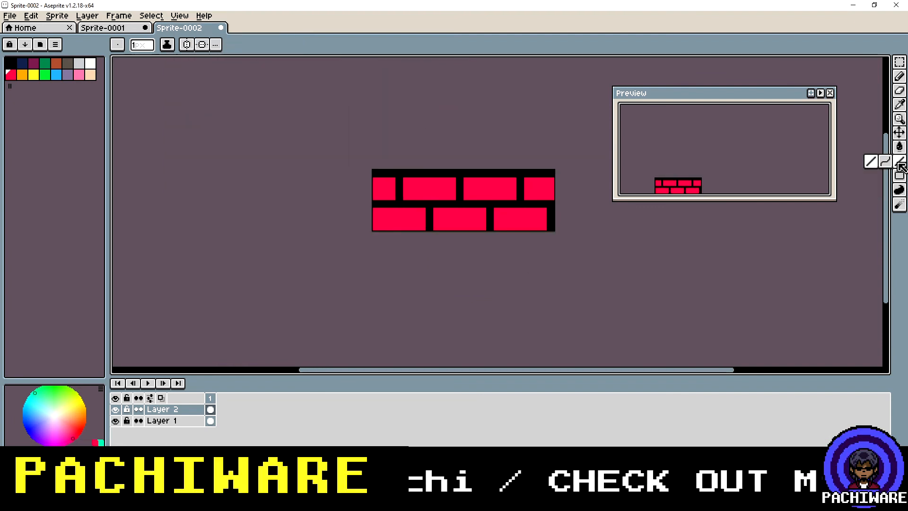
click(11, 62)
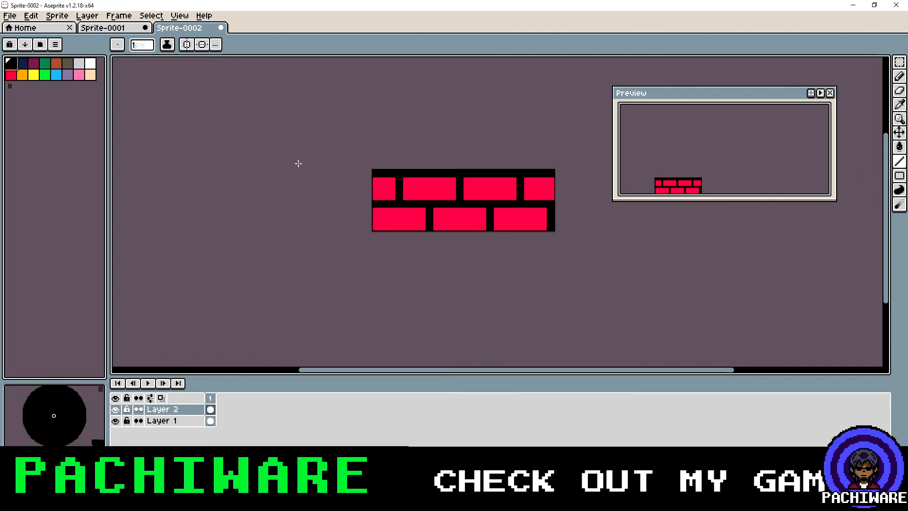
drag(374, 224, 471, 232)
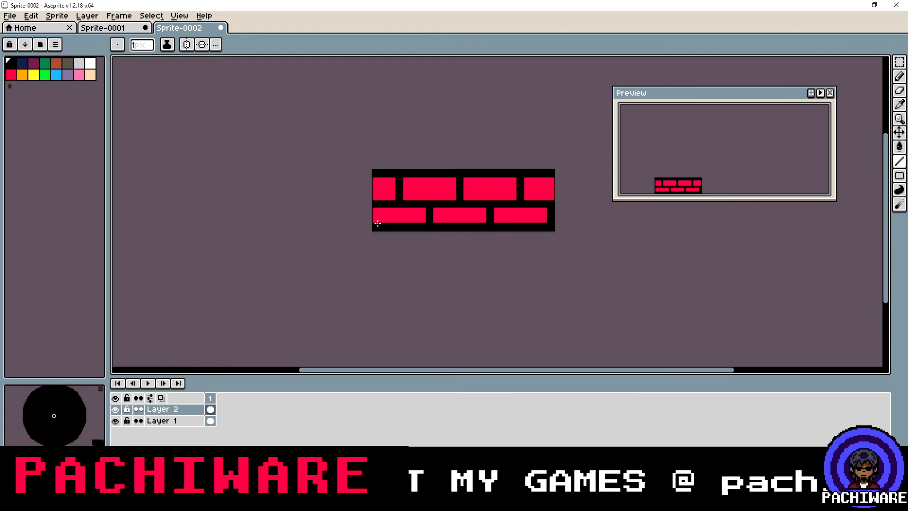
drag(377, 223, 466, 221)
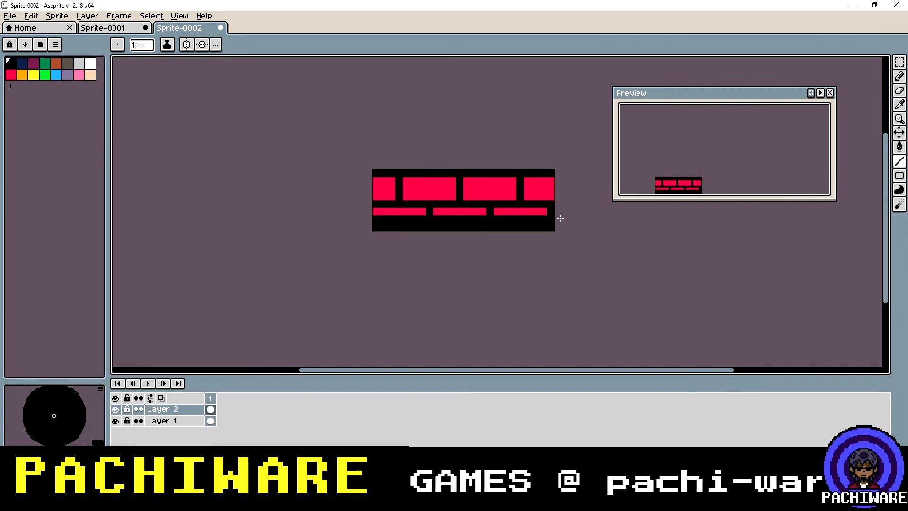
Copy the bottom-edge tile, paste it into the bottom-middle grid cell of Sprite-0001, and deselect it
key(ctrl+a)
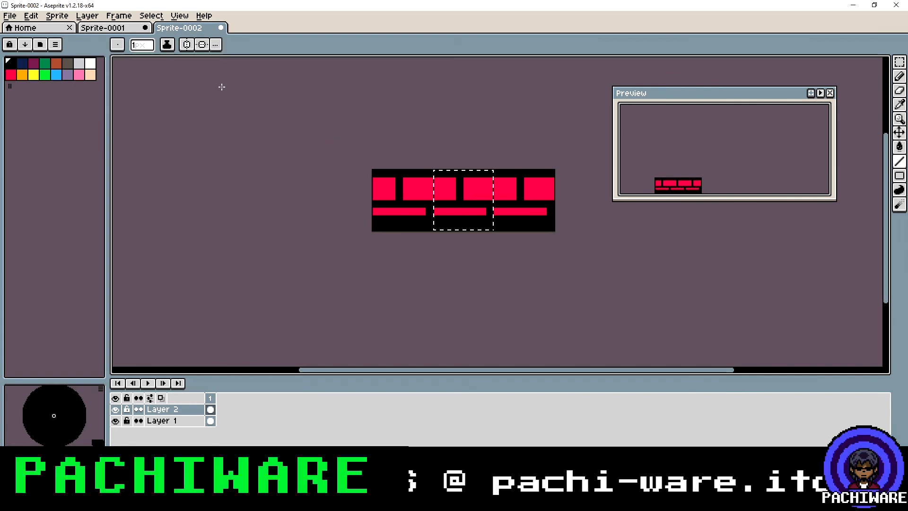
click(123, 28)
key(ctrl+v)
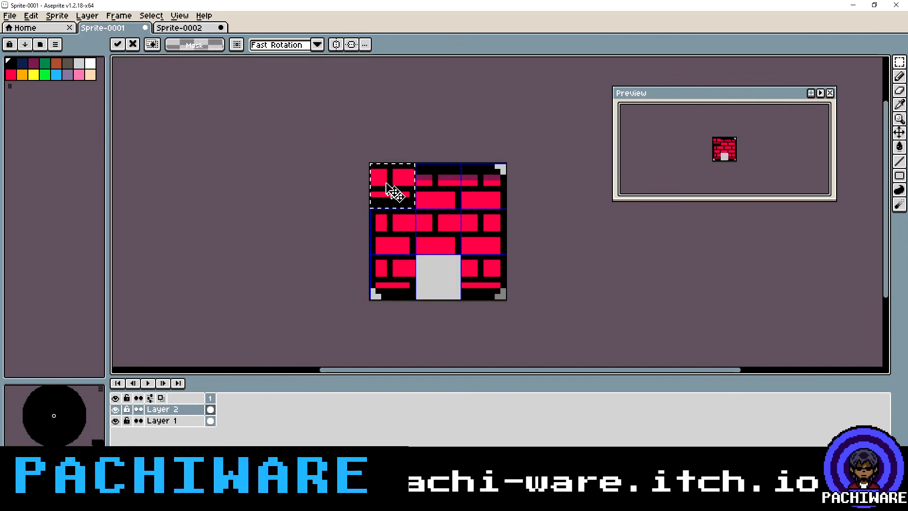
drag(389, 189, 429, 273)
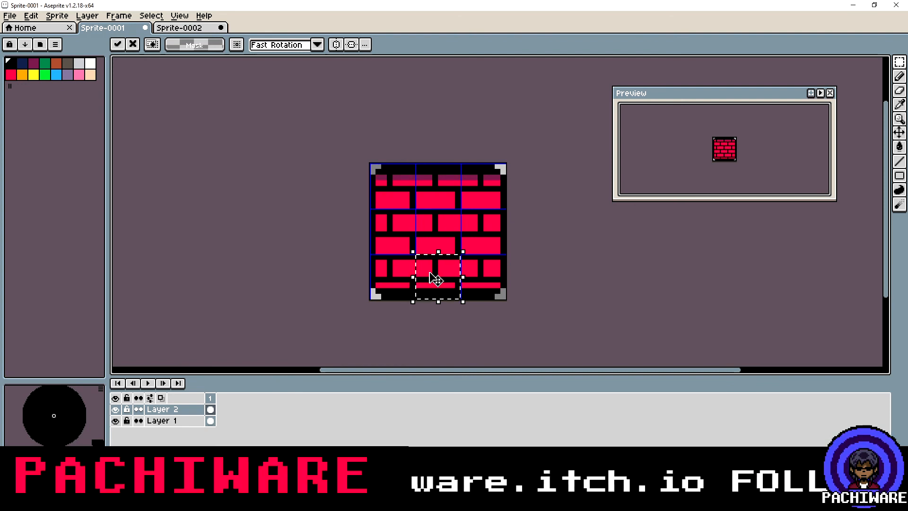
click(154, 15)
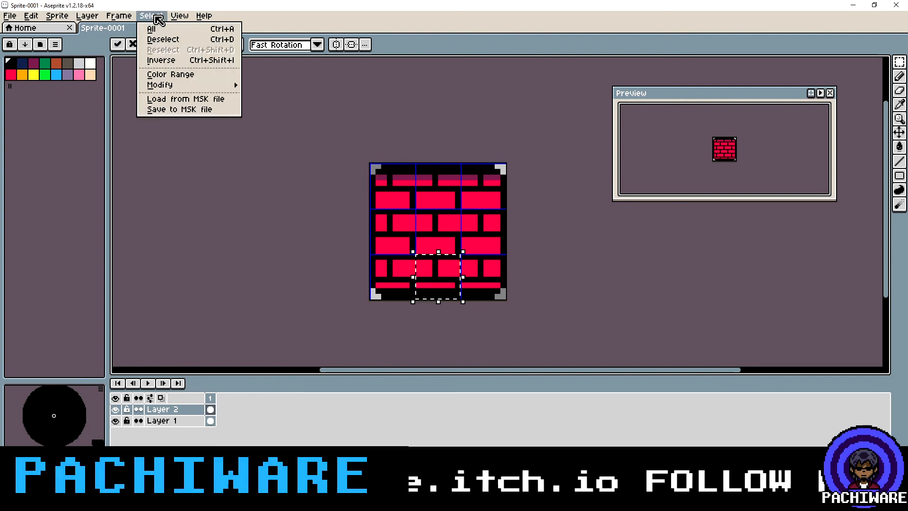
click(188, 40)
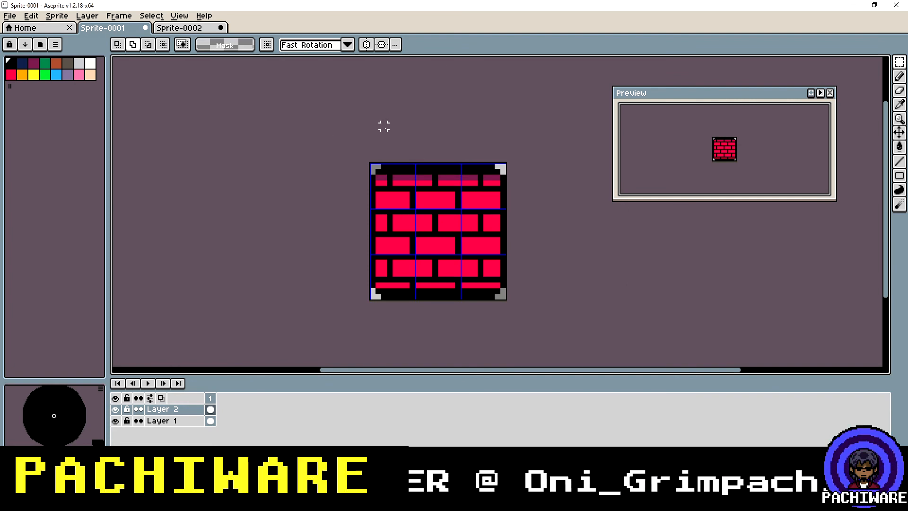
Shade the thin lowest row of bricks dark purple across all three bottom tiles
click(34, 64)
click(900, 161)
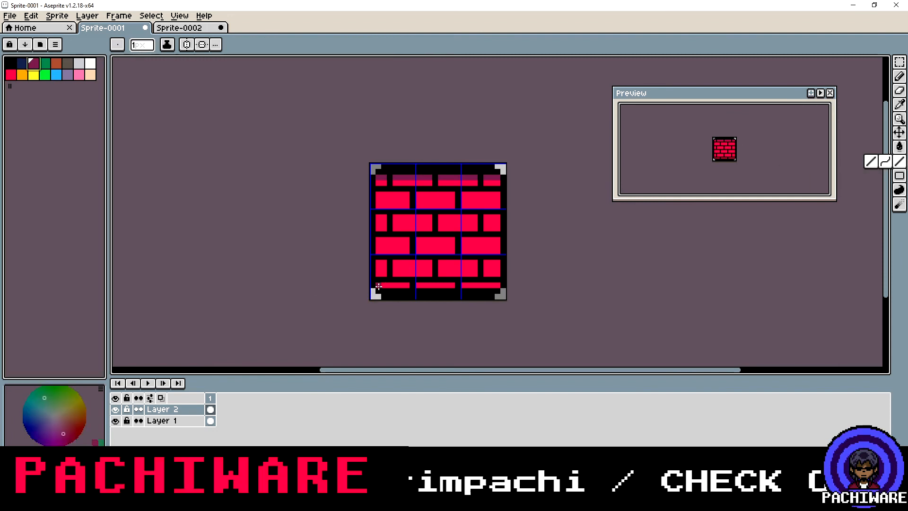
drag(378, 286, 493, 286)
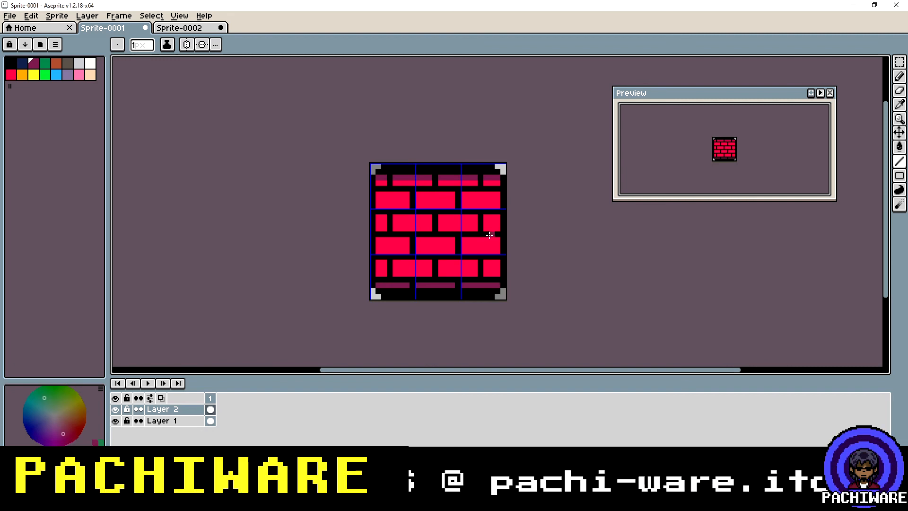
Break up the dark purple strip and the bottom of the brick row above it with scattered black pixels
click(11, 66)
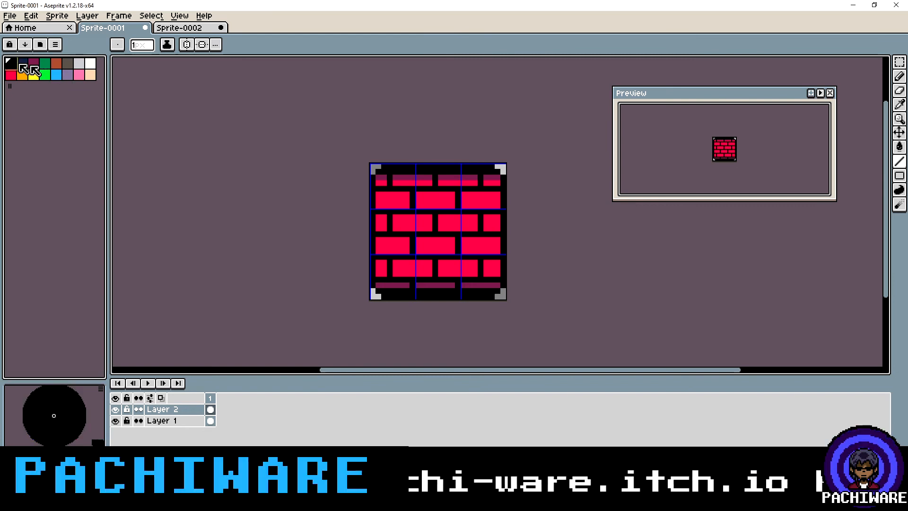
click(900, 76)
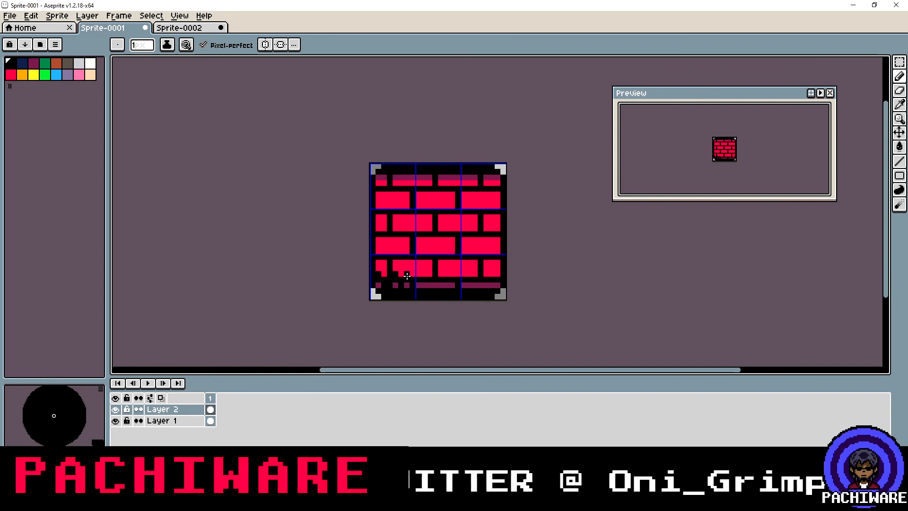
drag(403, 275, 425, 287)
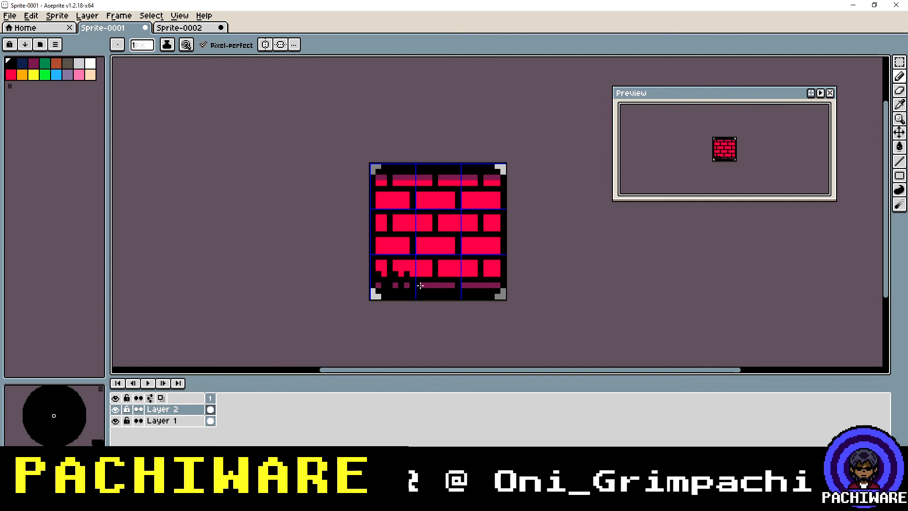
click(423, 284)
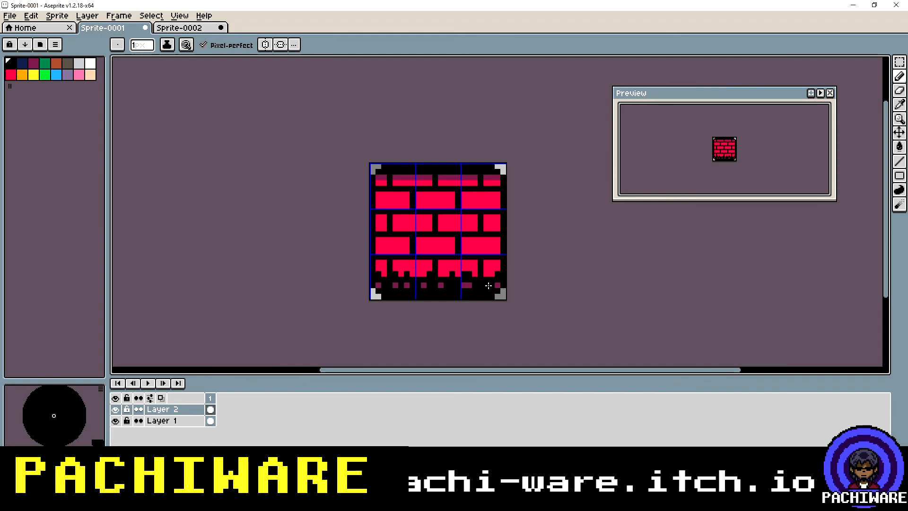
Chip the outer ends of the lower bricks with black pixels along the tileset's right and left edges
scroll(735, 156, up, 2)
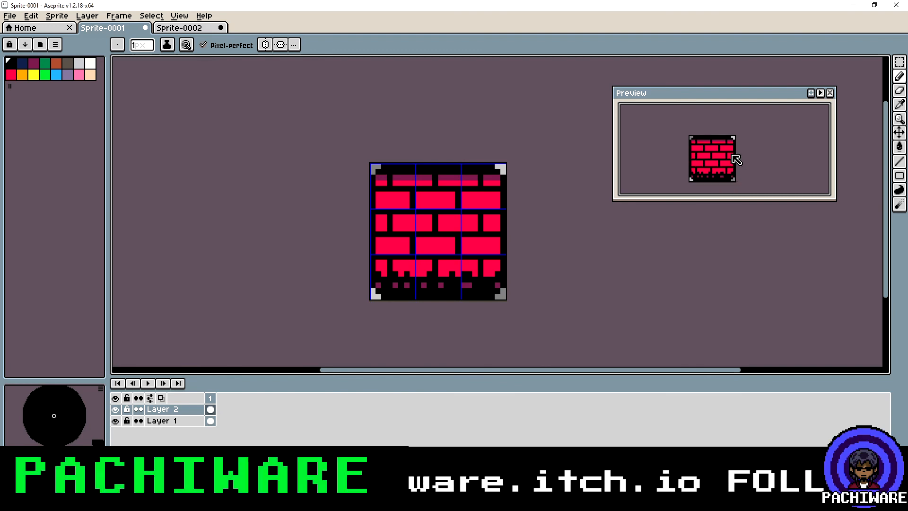
scroll(735, 160, up, 1)
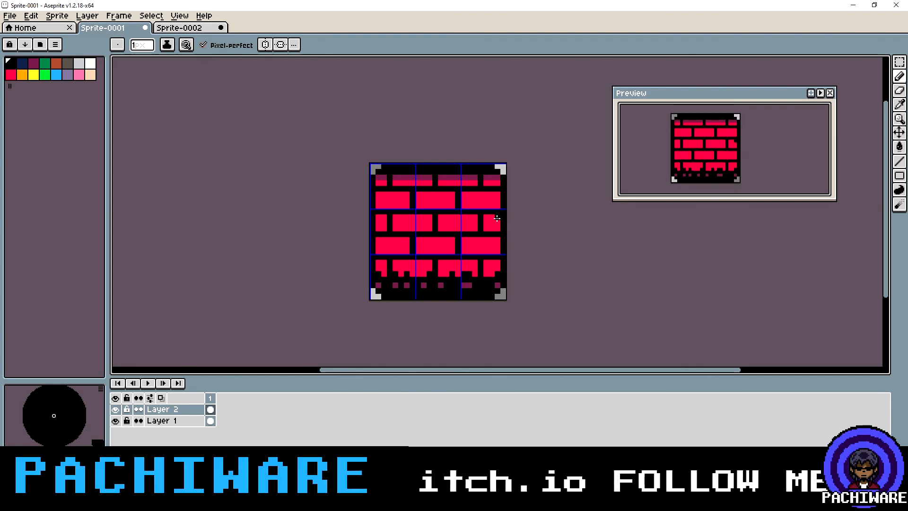
click(492, 249)
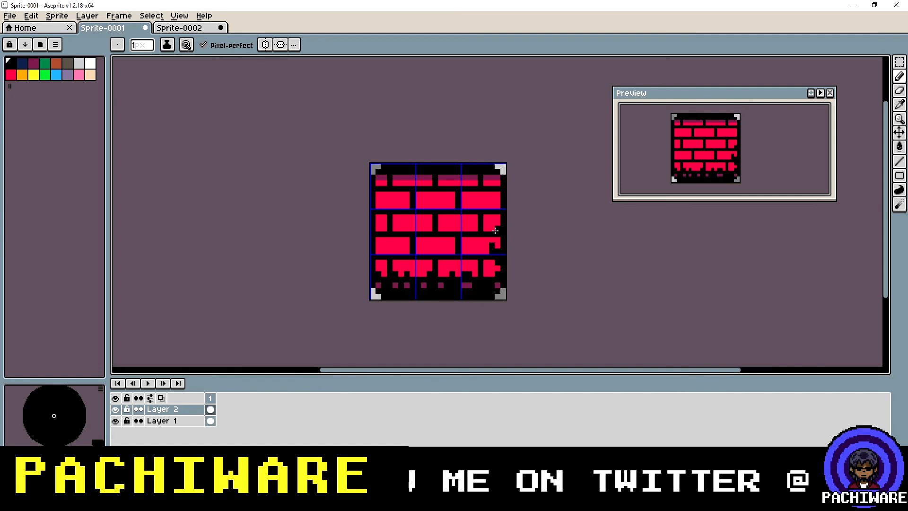
click(378, 239)
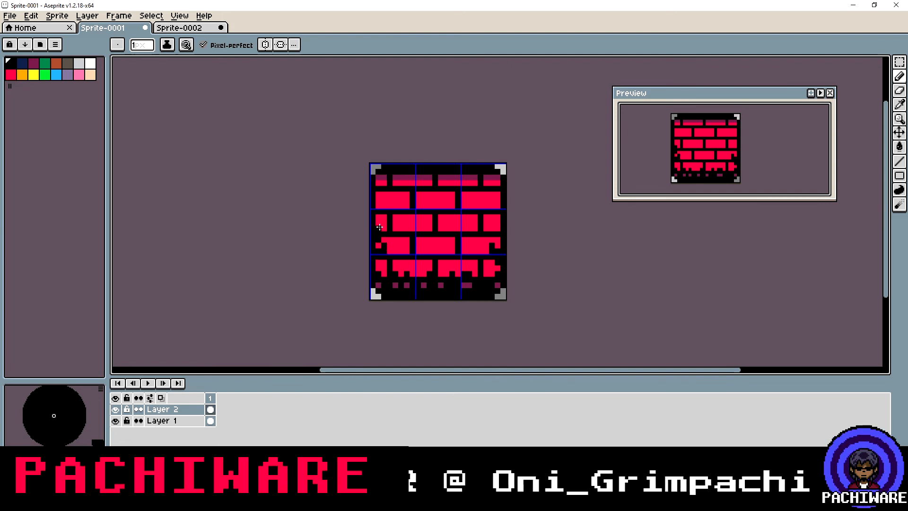
Examine the complete brick tileset in the preview at small and large sizes
scroll(507, 223, down, 5)
scroll(479, 261, up, 3)
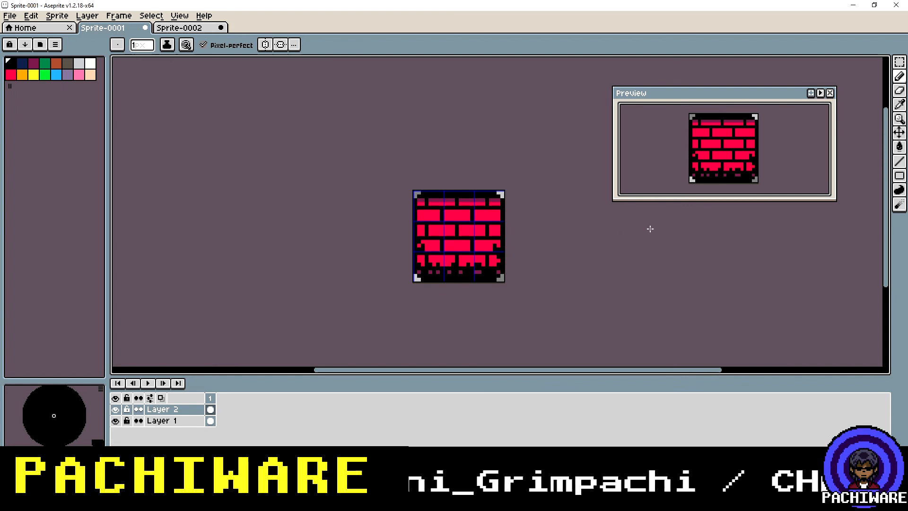
scroll(752, 162, down, 3)
scroll(758, 191, up, 3)
scroll(733, 170, down, 3)
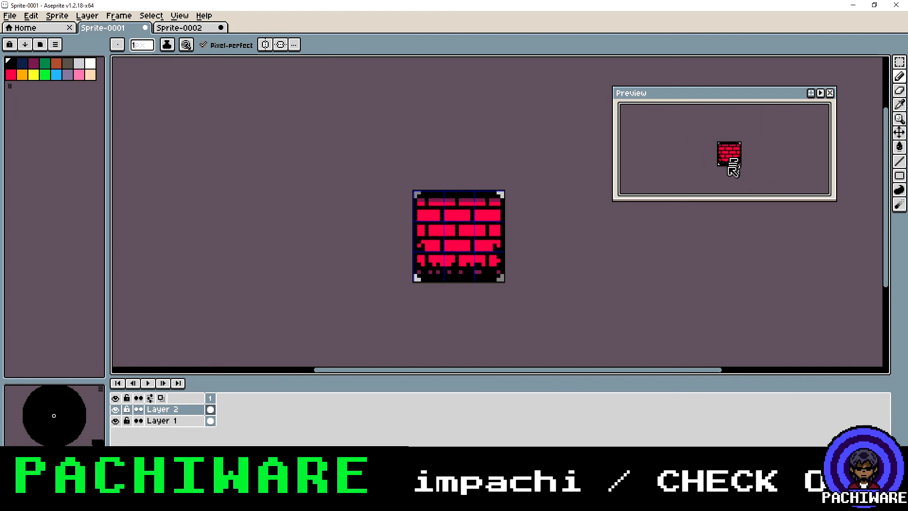
scroll(733, 170, up, 3)
scroll(728, 156, down, 3)
scroll(728, 156, up, 3)
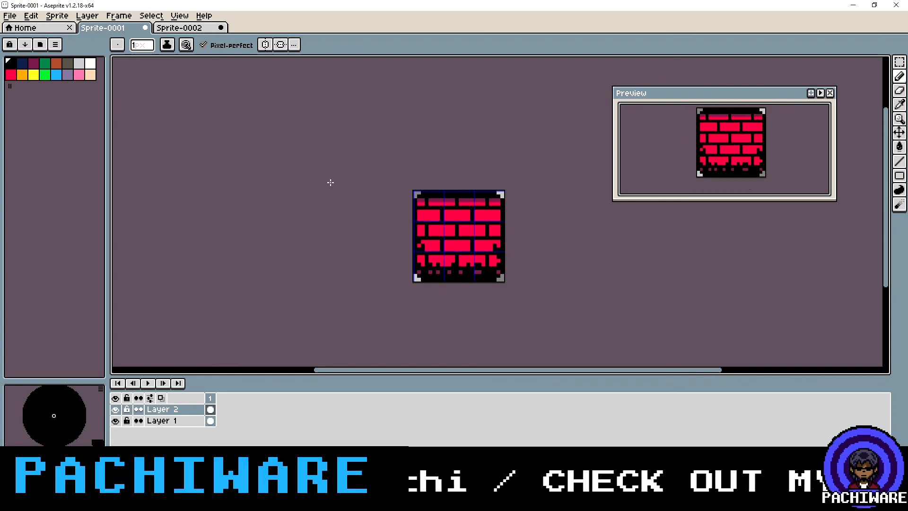
Select the entire 3x3 tileset with a rectangular selection
click(900, 64)
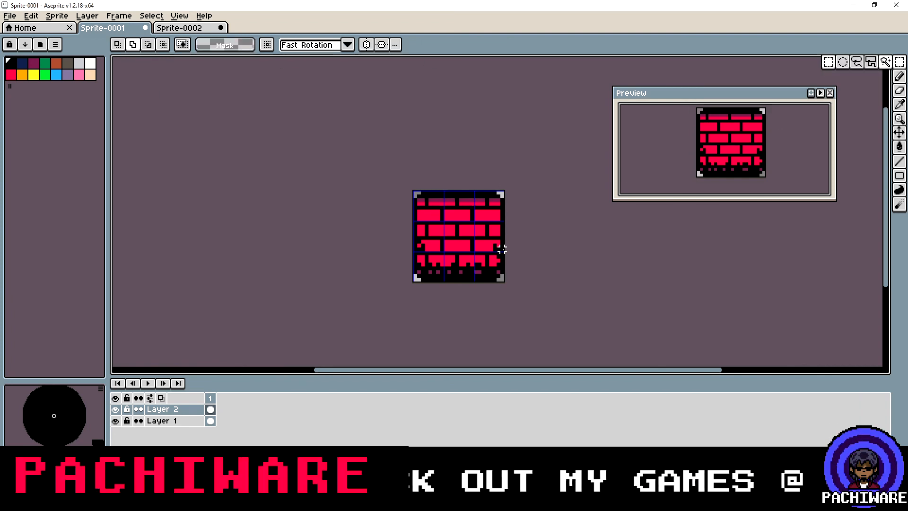
scroll(479, 249, up, 1)
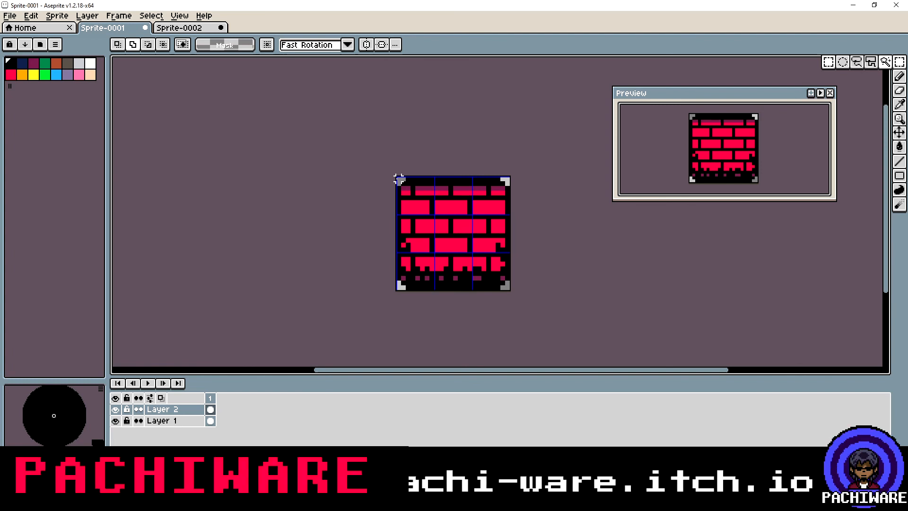
drag(398, 179, 516, 301)
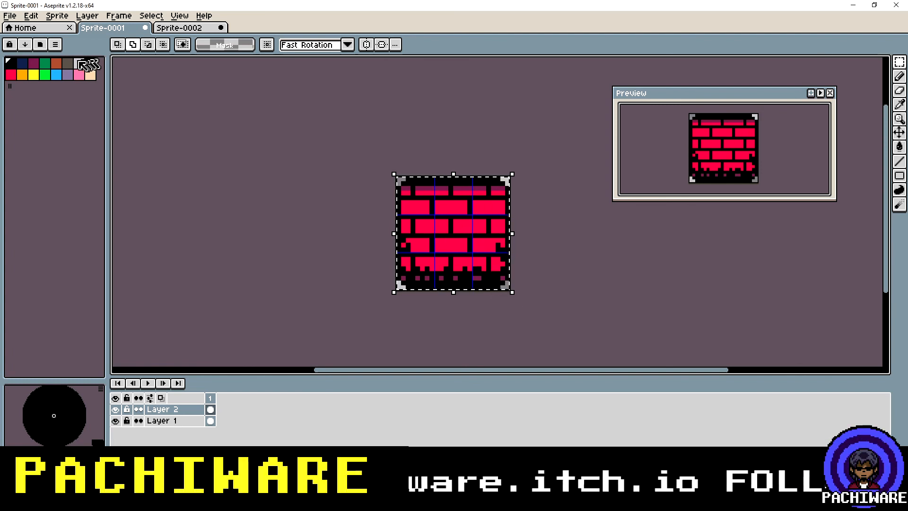
Turn off contiguous filling and recolour all the red bricks with the Paint Bucket, first orange and finally yellow
click(26, 76)
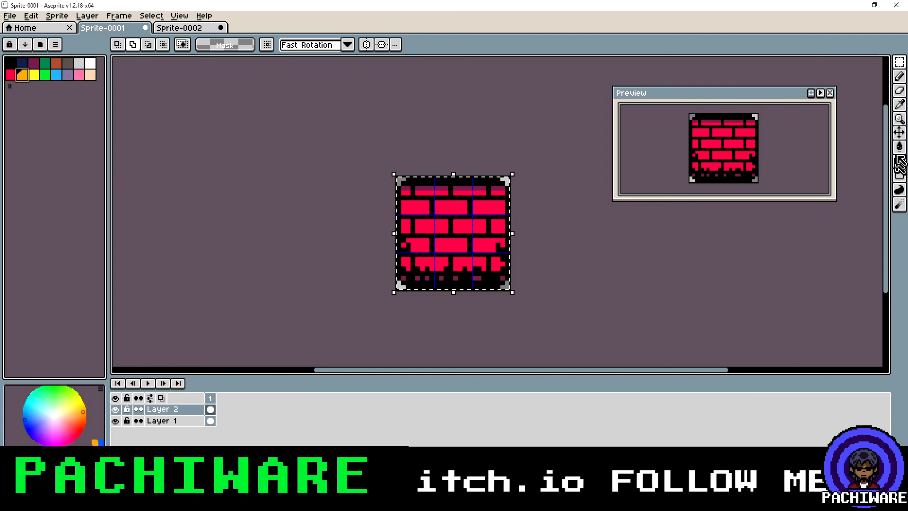
click(899, 146)
click(461, 227)
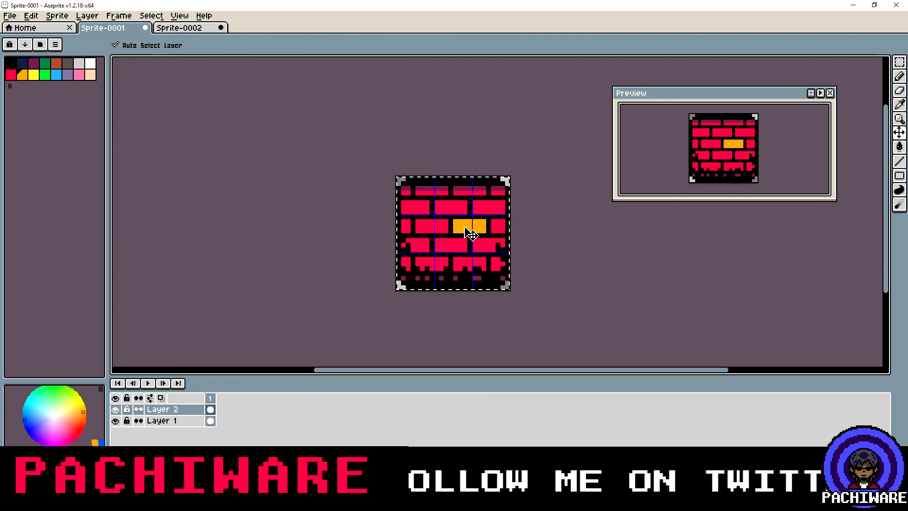
key(ctrl+z)
click(183, 45)
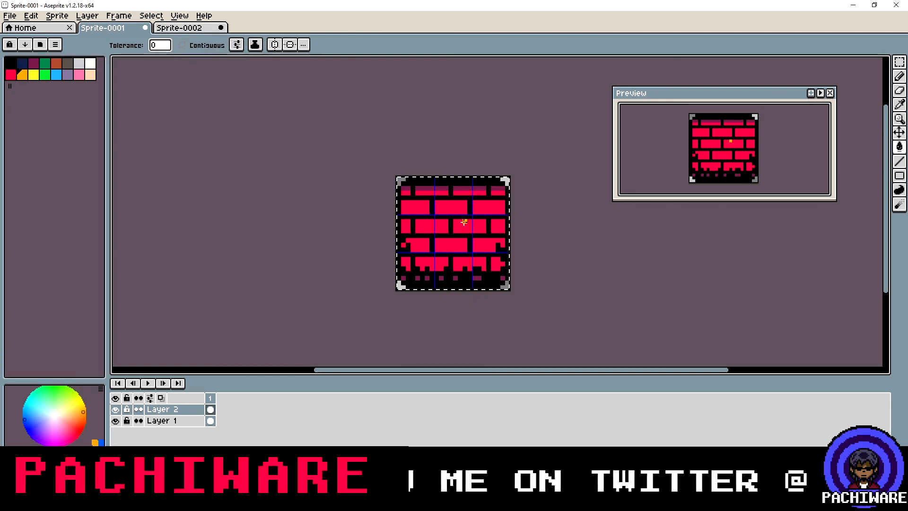
click(463, 222)
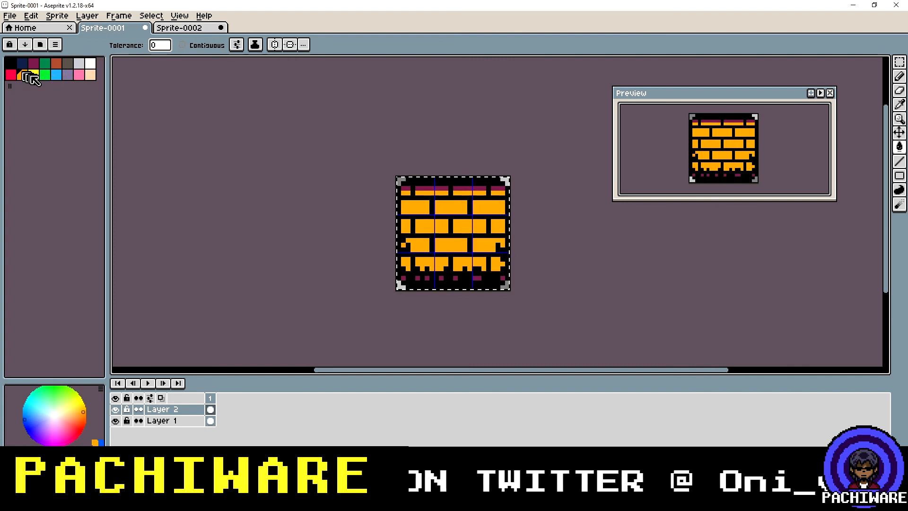
click(33, 74)
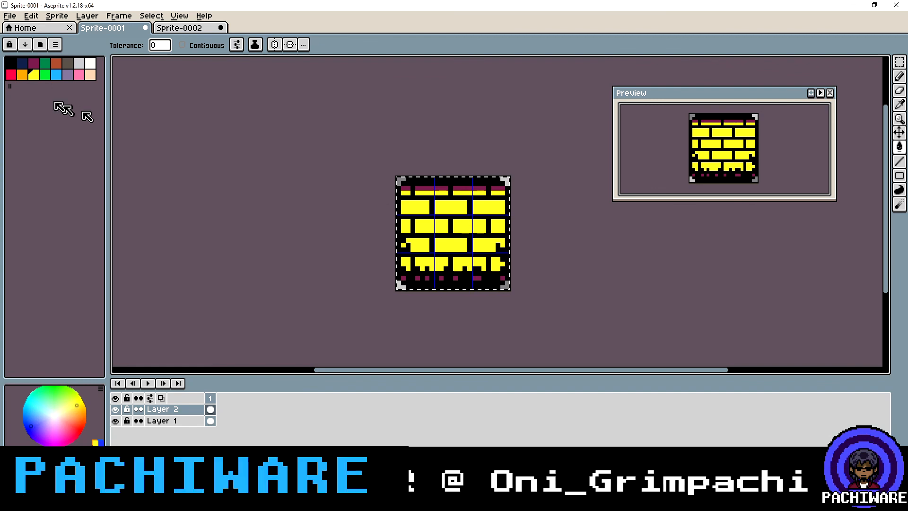
Recolour the dark purple shading pixels orange and all the yellow bricks light blue with the Paint Bucket
click(22, 74)
click(444, 189)
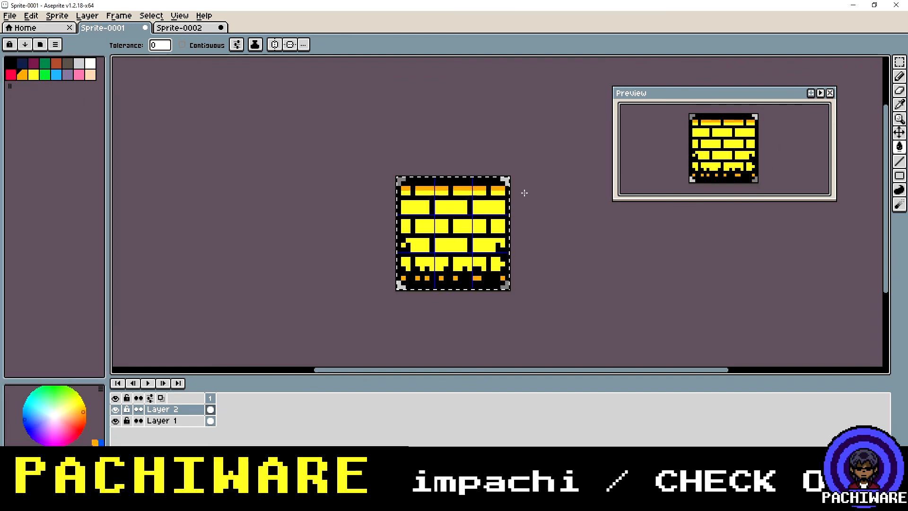
click(57, 75)
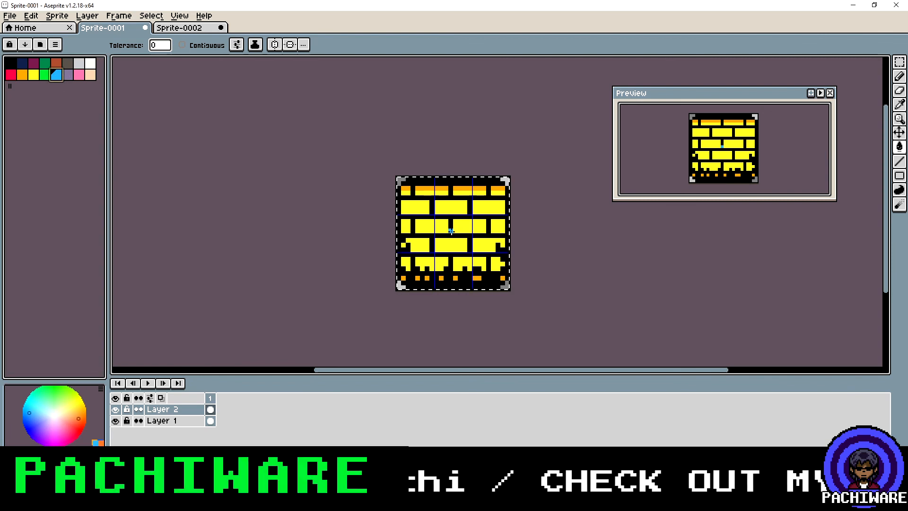
click(441, 226)
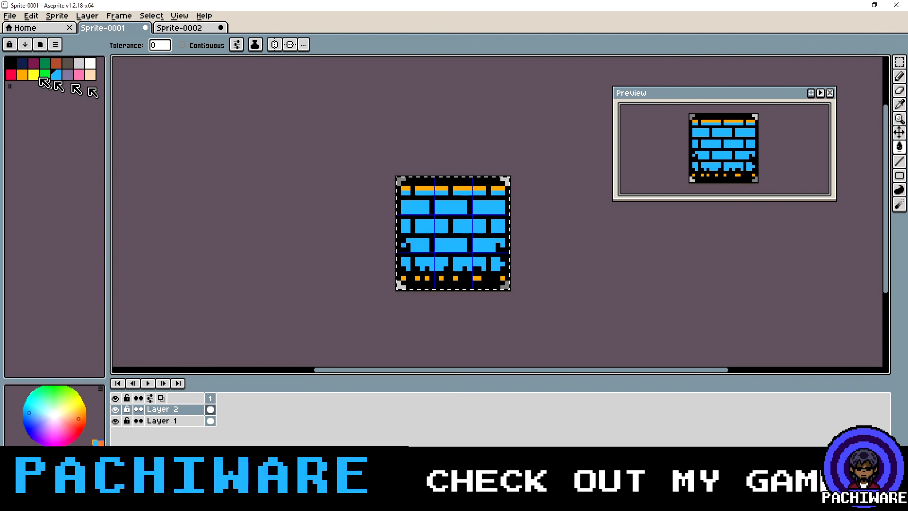
Try navy and finally light grey as the colour of the orange shading pixels along the tileset's upper and lower edges
click(22, 62)
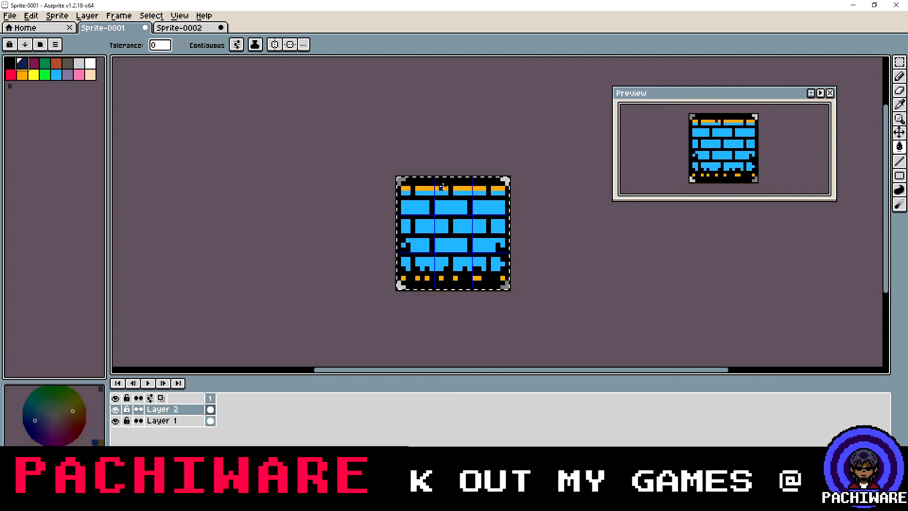
click(442, 187)
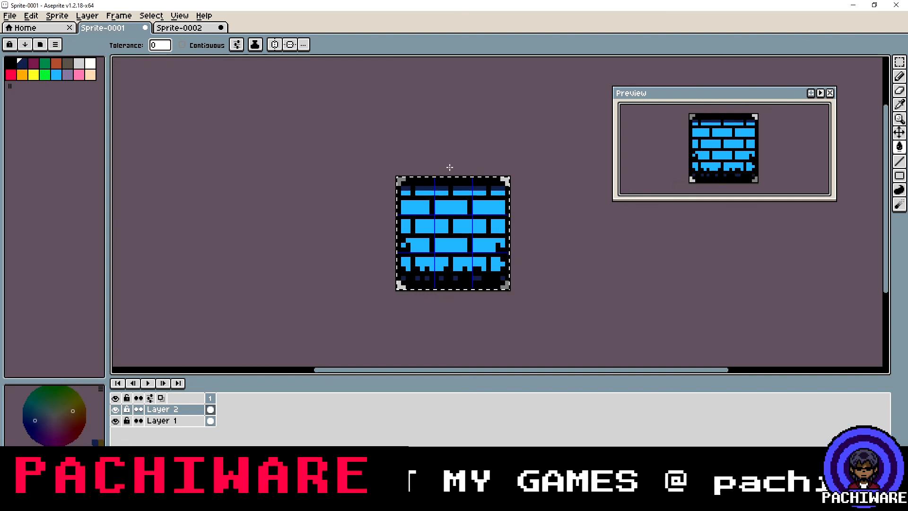
click(82, 65)
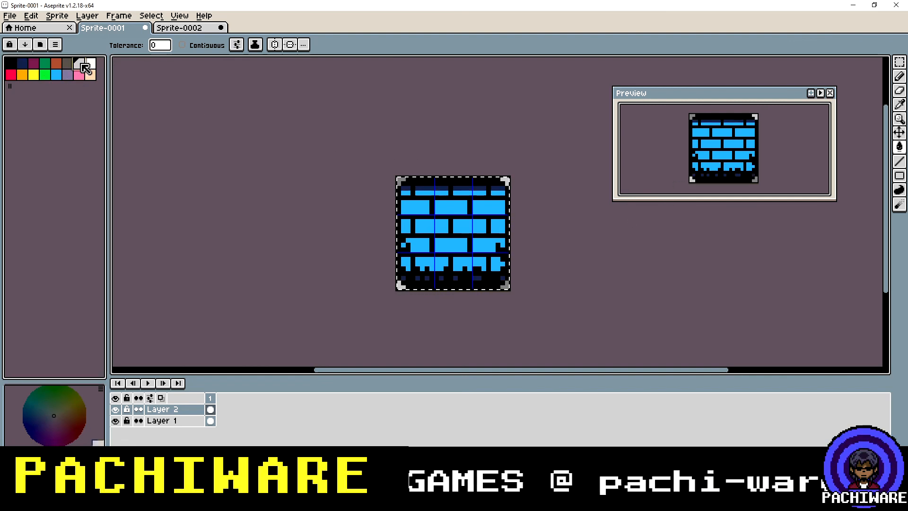
click(488, 220)
click(467, 187)
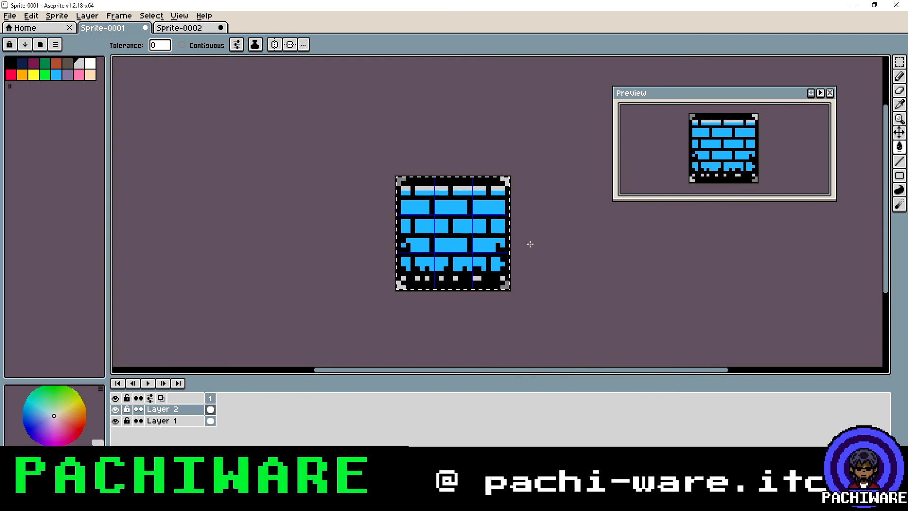
Recolour the light blue bricks dark green and the light grey shading pixels greyish lavender
click(45, 62)
click(423, 203)
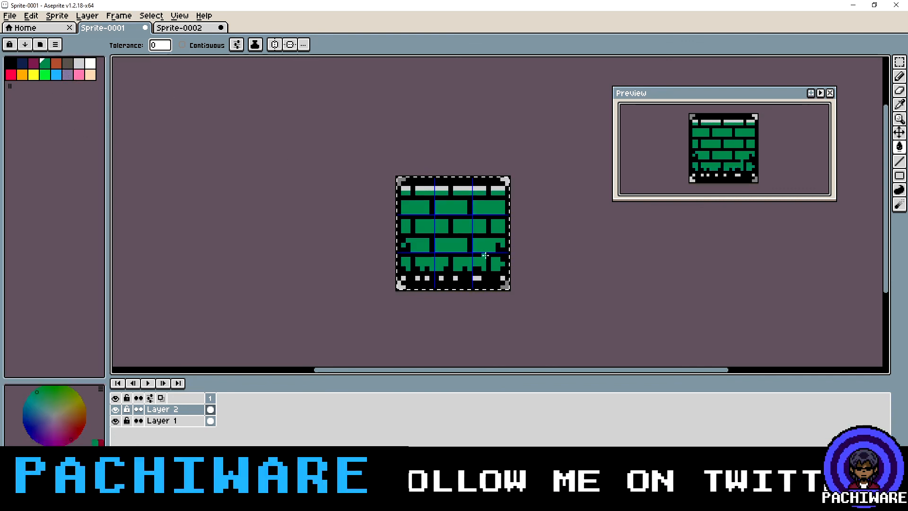
click(68, 75)
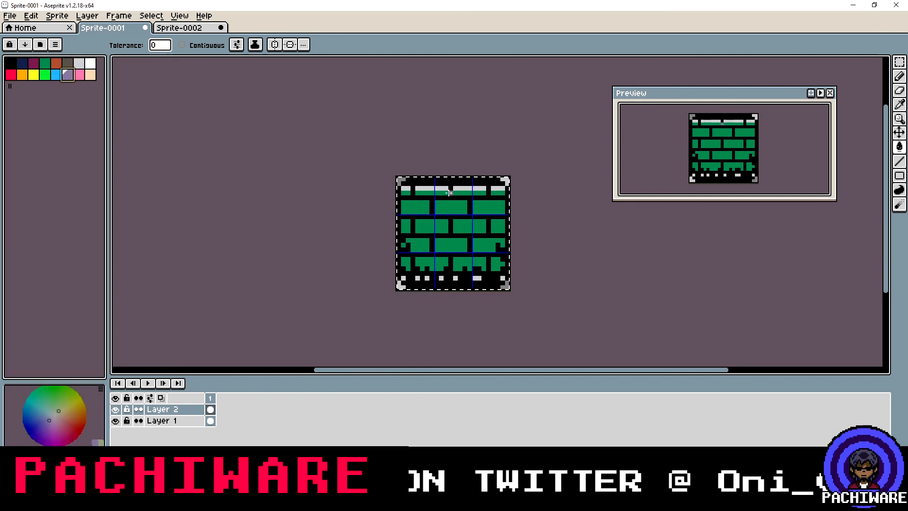
click(442, 189)
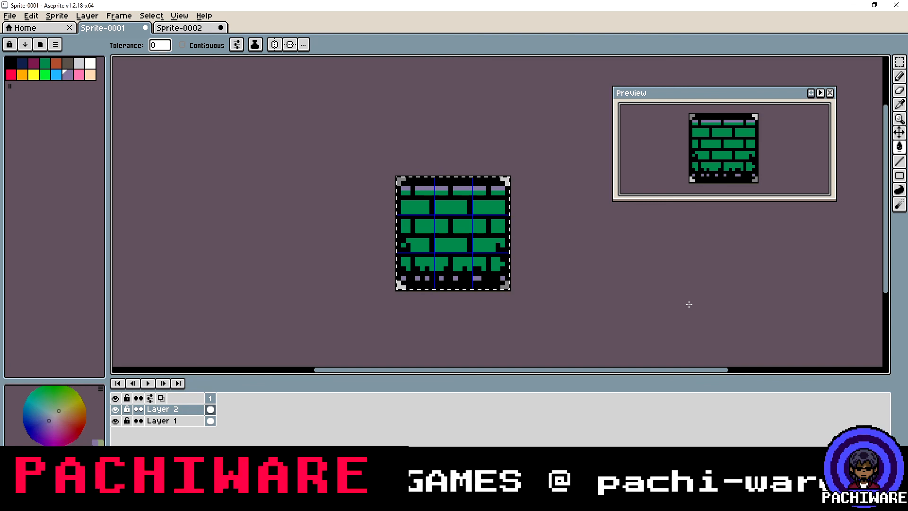
Recolour the green bricks red and the lavender shading pixels dark purple
click(11, 75)
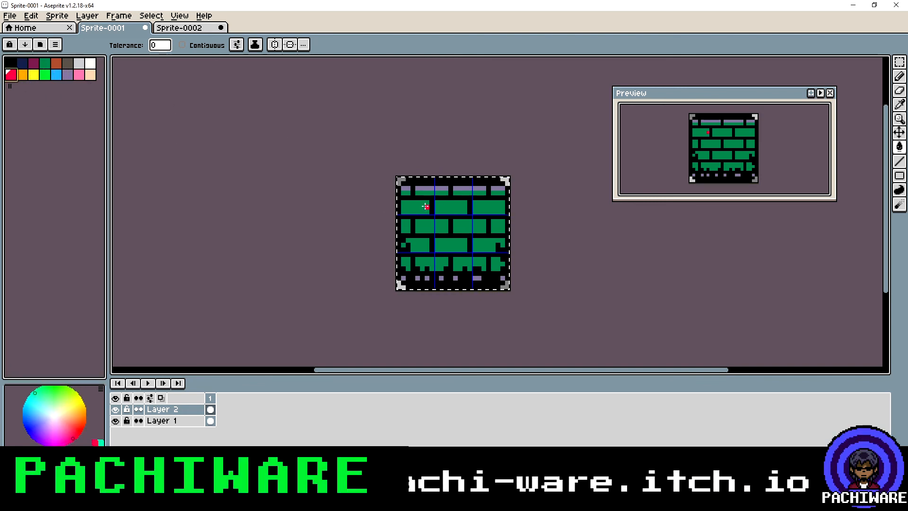
click(425, 207)
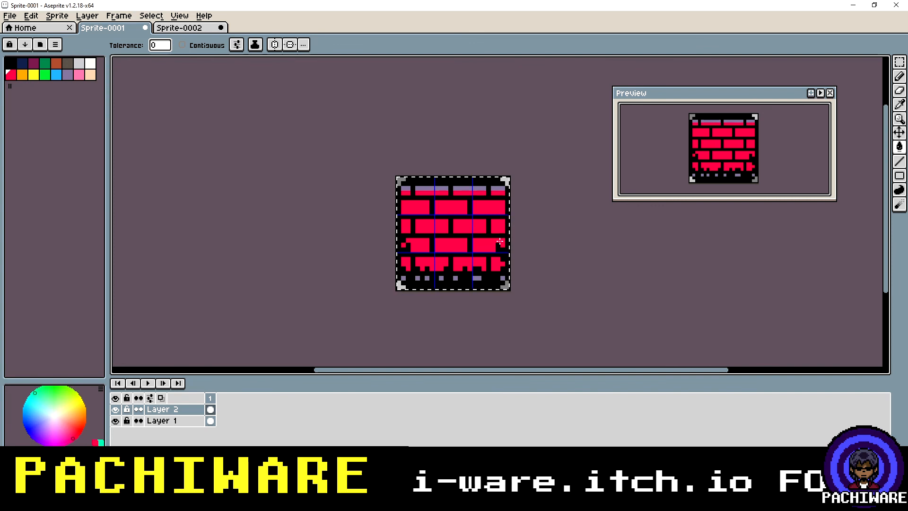
click(33, 62)
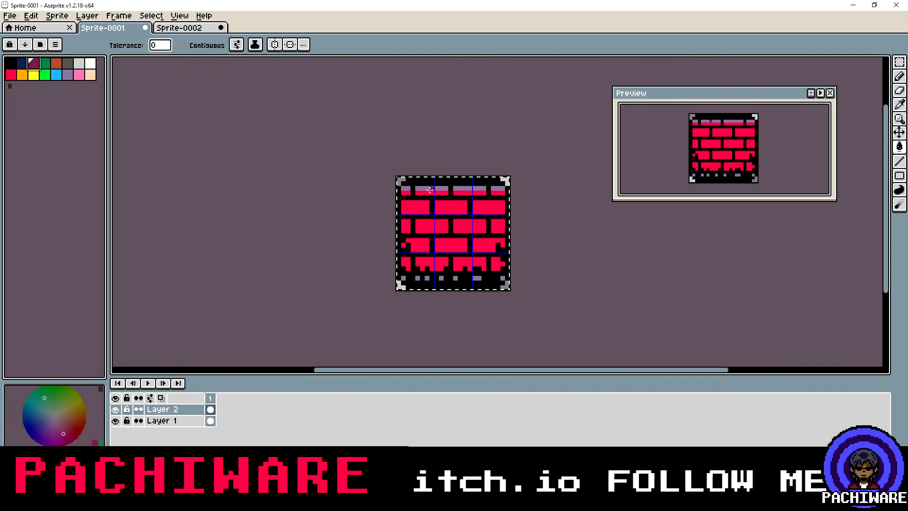
click(431, 190)
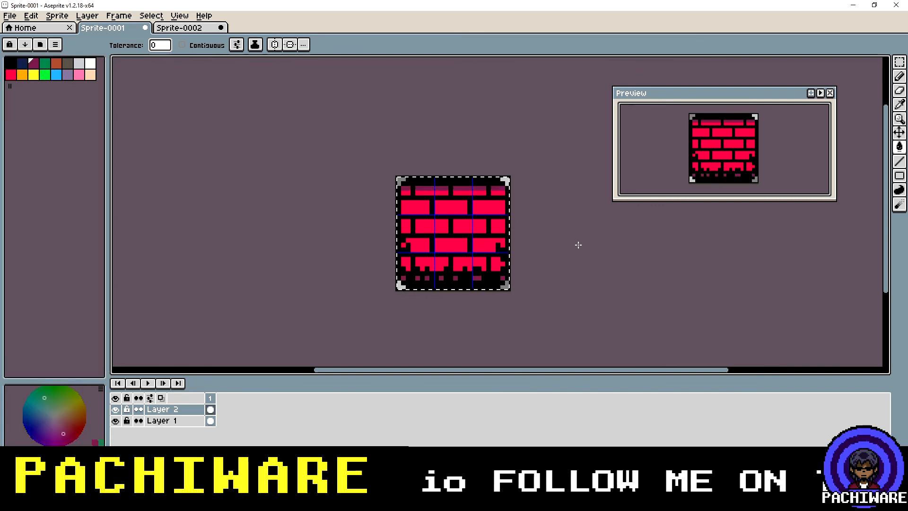